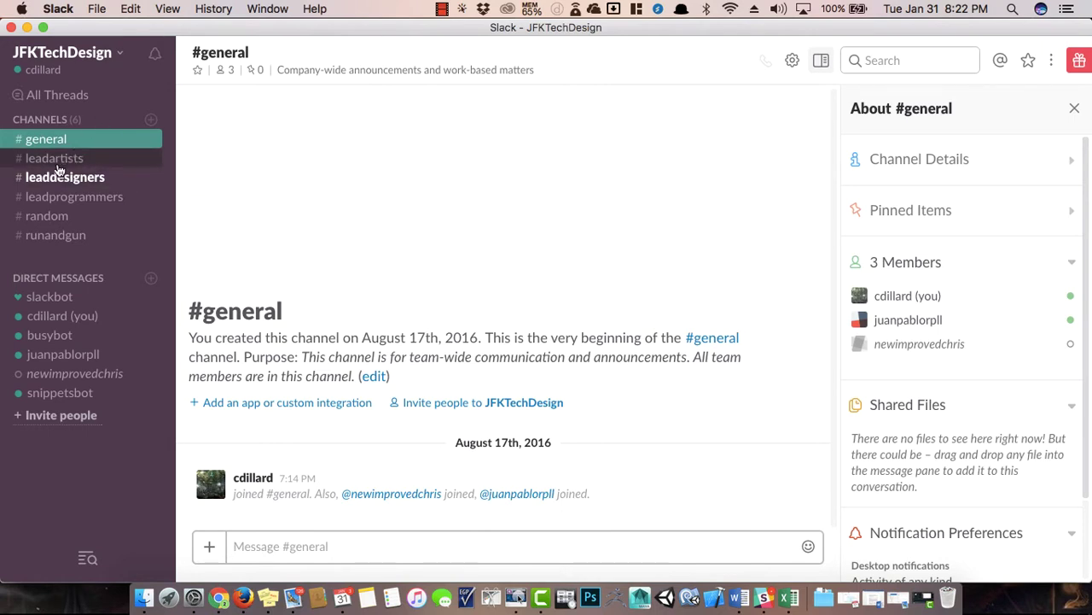
# Browse the #leadartists, #leaddesigners, #leadprogrammers and #runandgun channels, ending back in #general.
pyautogui.click(72, 166)
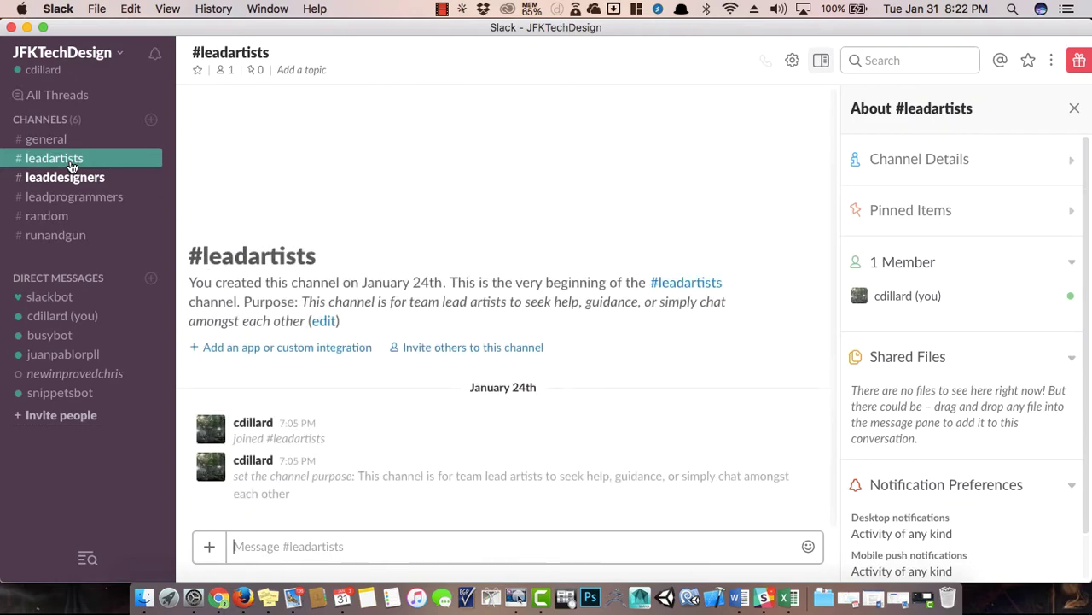
pyautogui.click(79, 177)
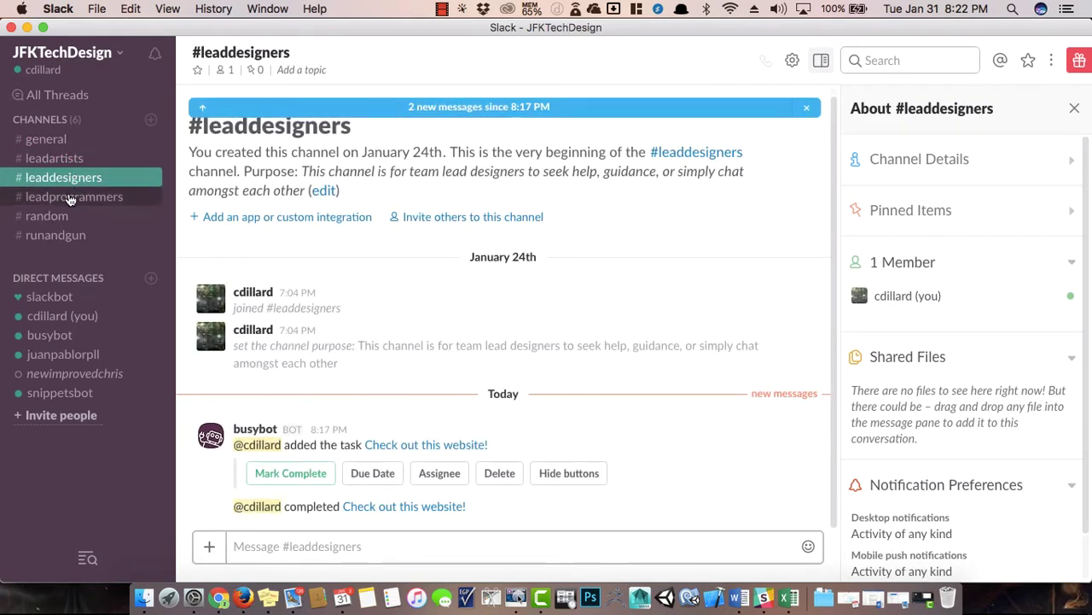
pyautogui.click(70, 199)
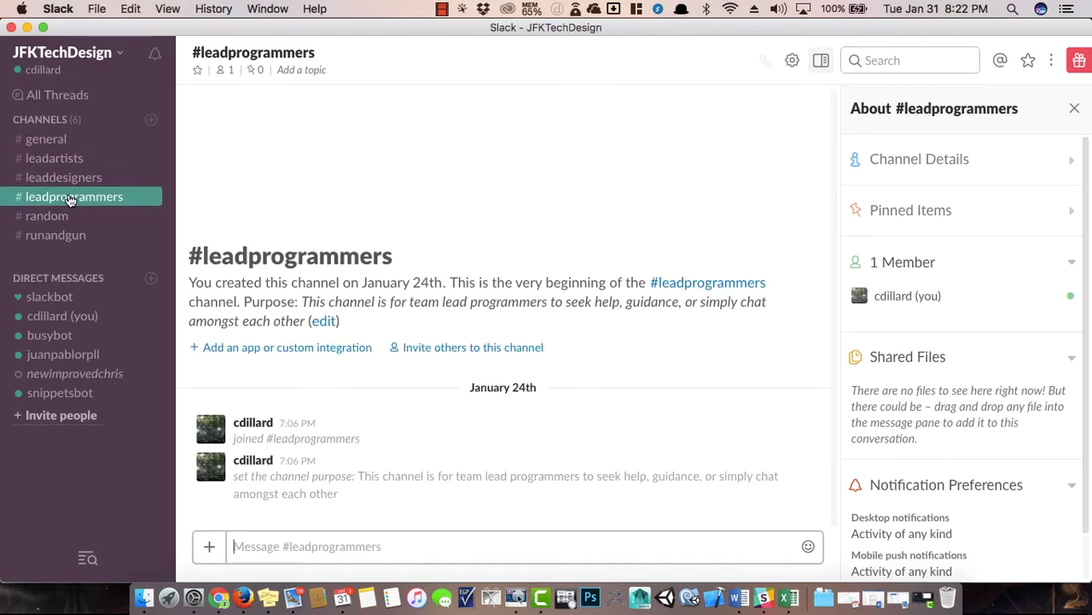
pyautogui.click(53, 140)
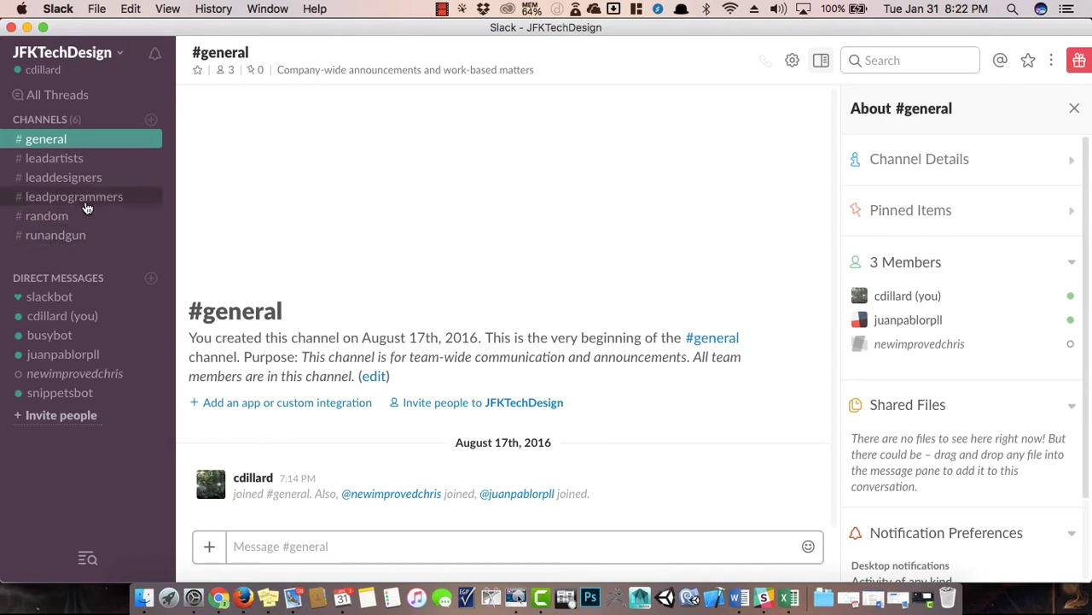
pyautogui.click(57, 241)
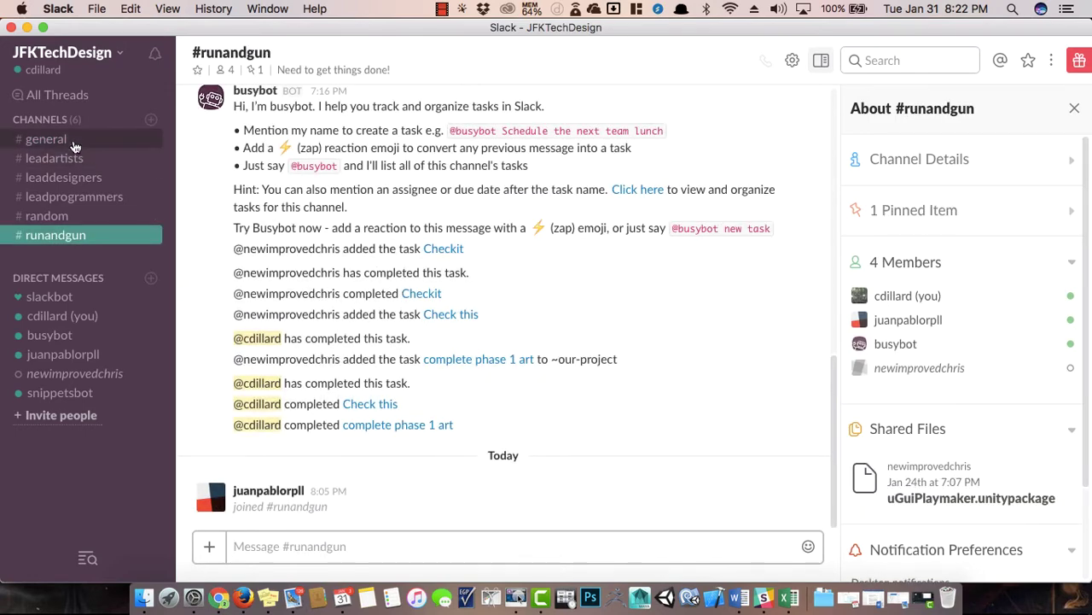
pyautogui.click(70, 141)
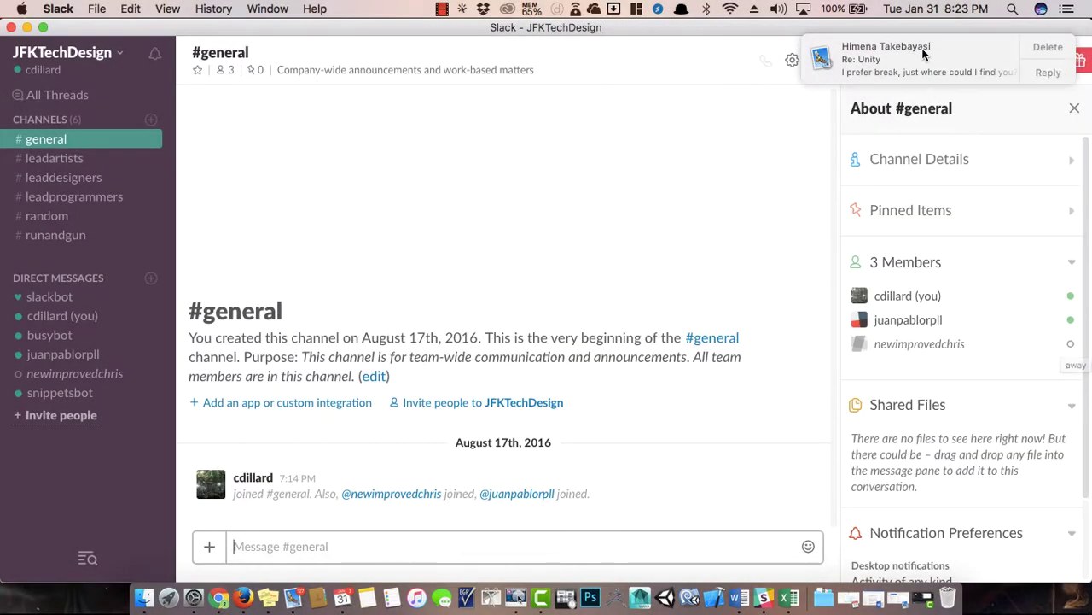
# Post 'Hey' in #general, then congratulate the teammate on appearing in the tutorial video.
pyautogui.click(1049, 40)
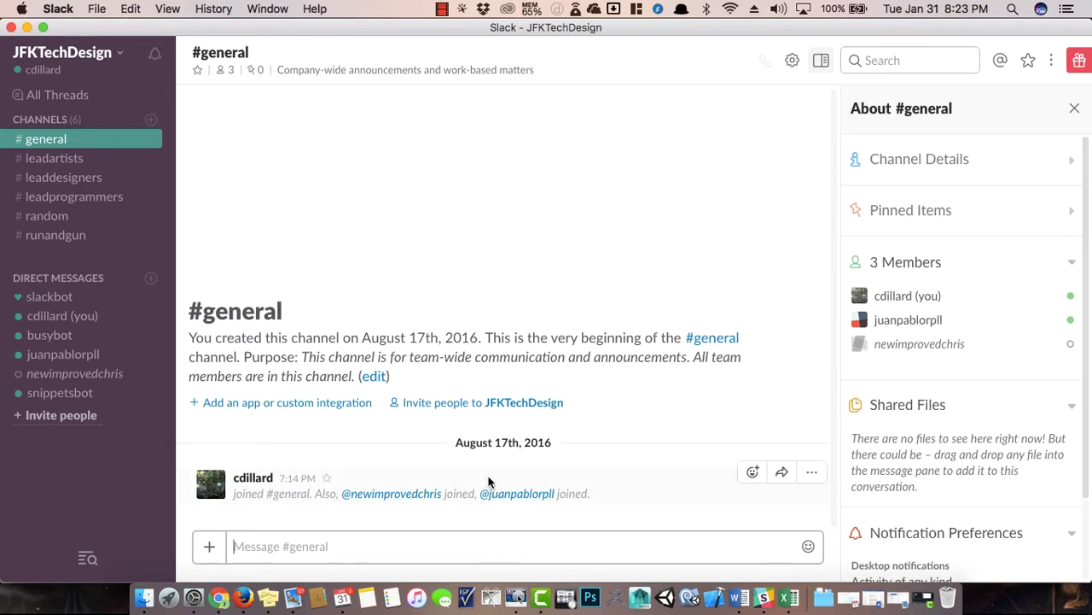
pyautogui.write('Hey')
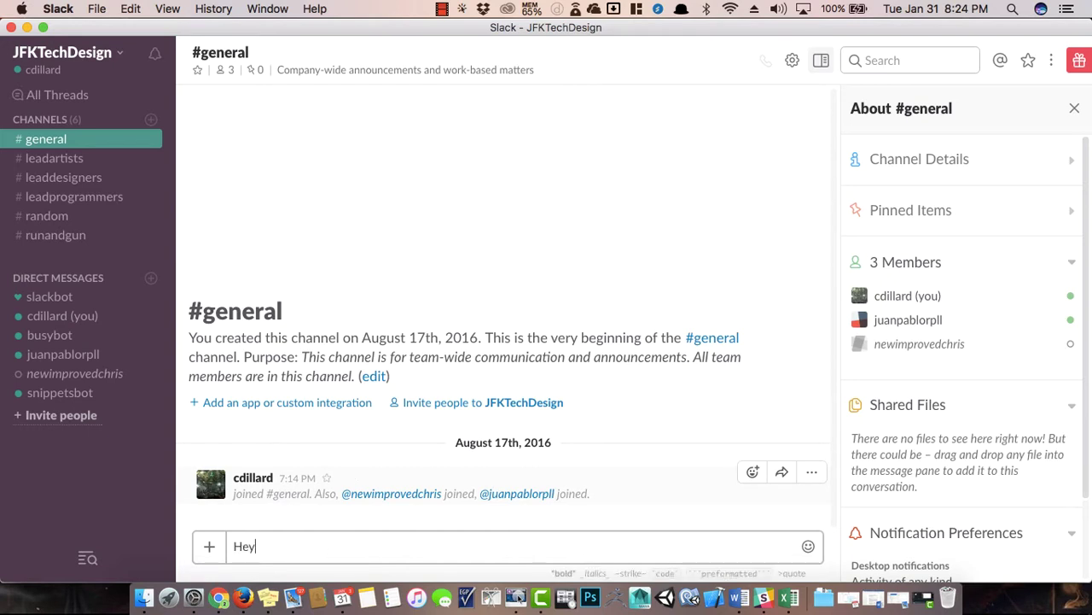
pyautogui.press('Return')
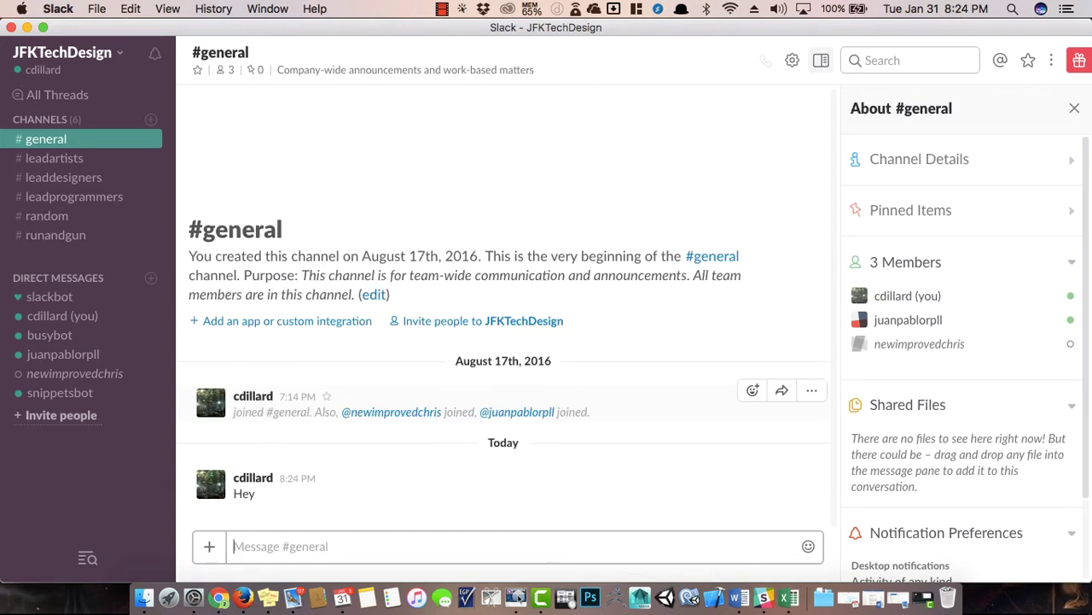
pyautogui.write('C')
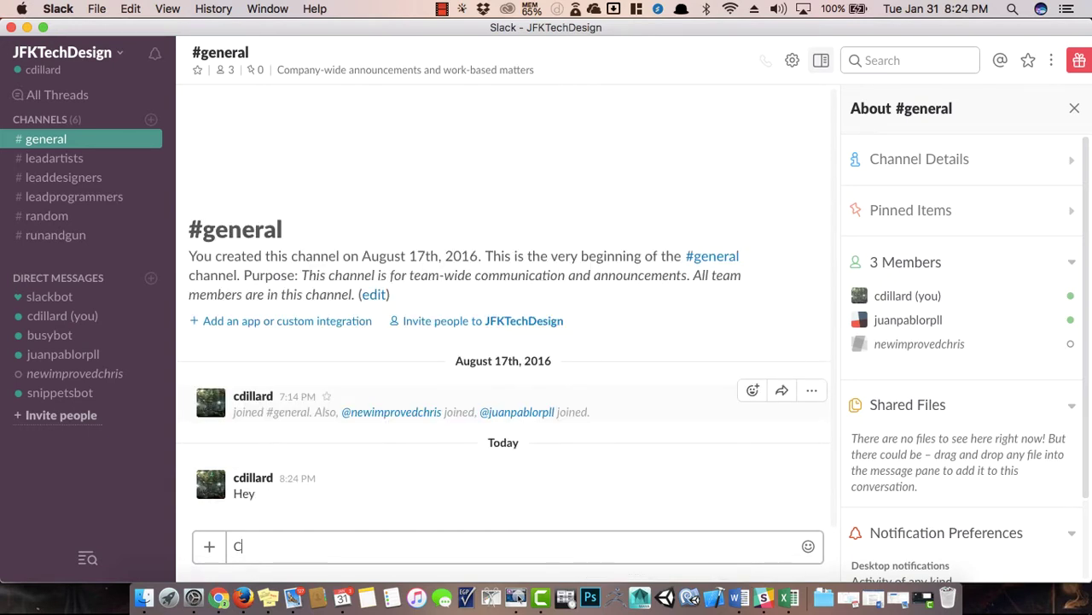
pyautogui.write('ongratin')
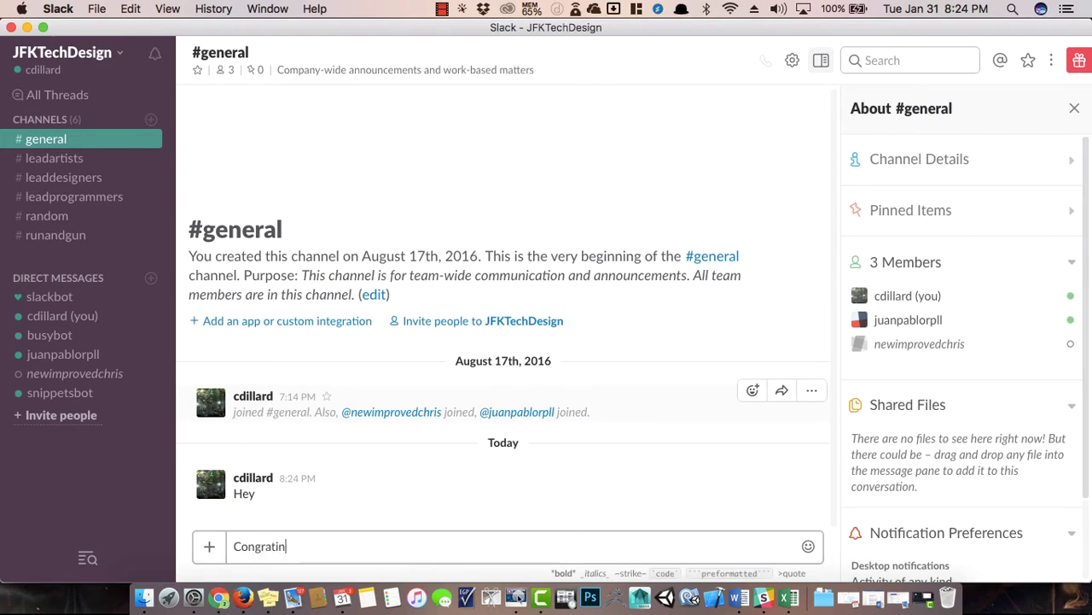
pyautogui.press('BackSpace')
pyautogui.press('BackSpace')
pyautogui.write('ua')
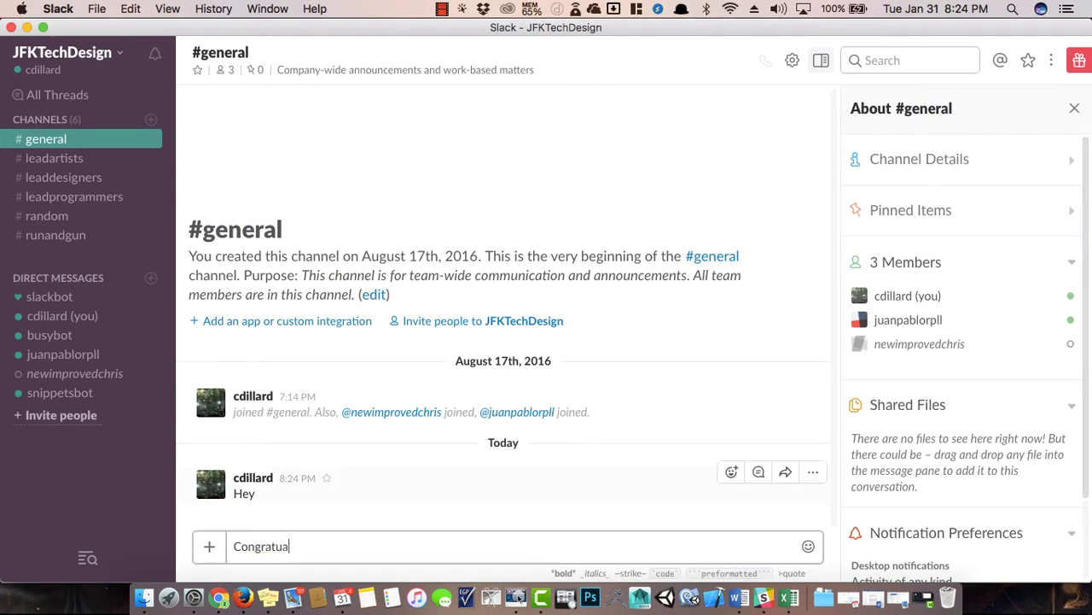
pyautogui.press('BackSpace')
pyautogui.write('lations, Juan ')
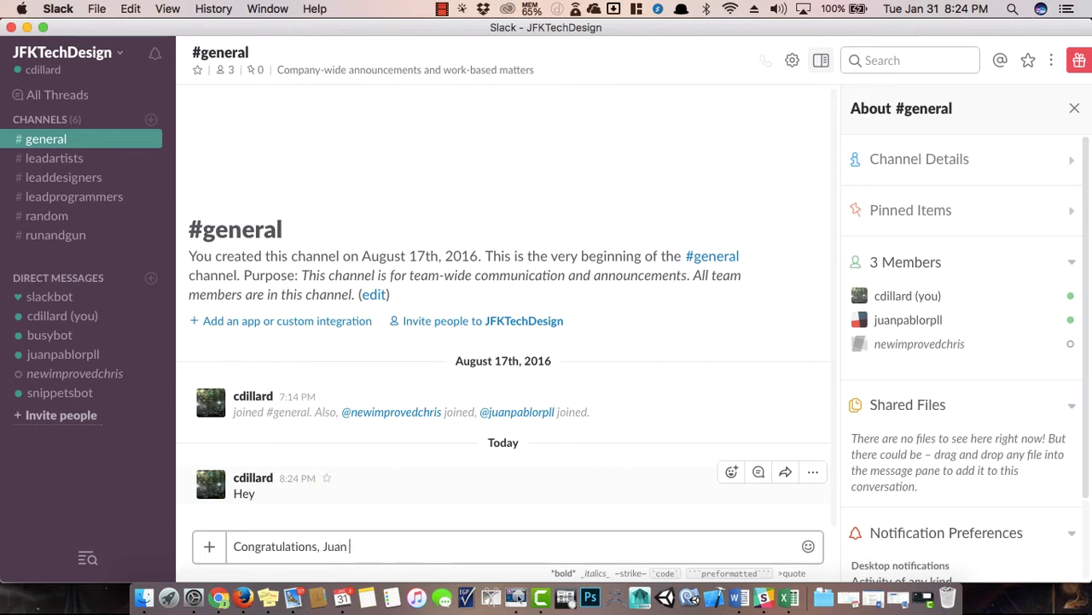
pyautogui.write('Pablo. You are inside of the tu')
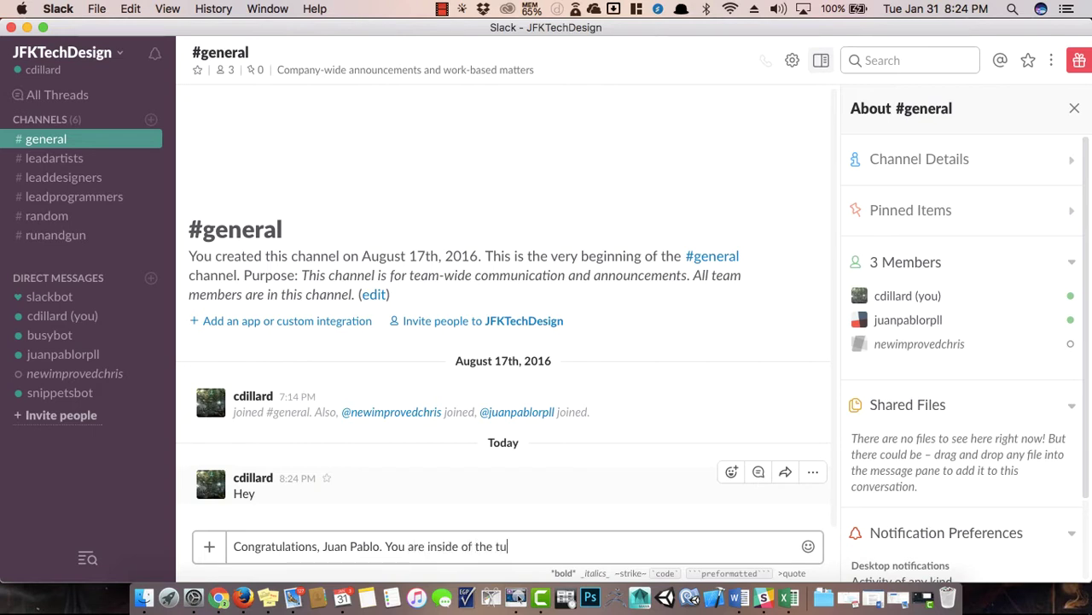
pyautogui.write('torial video')
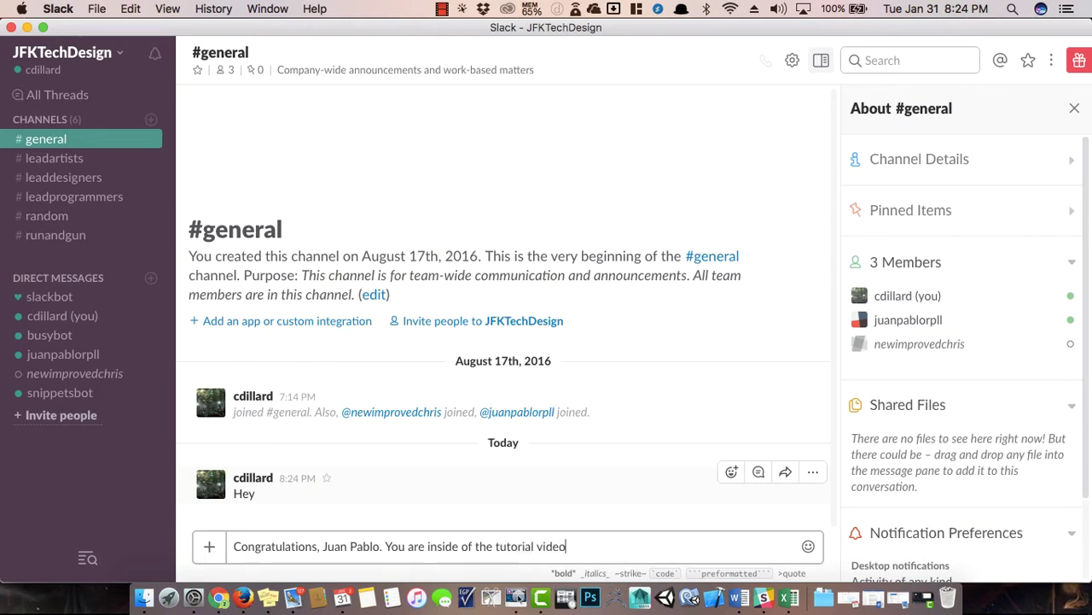
pyautogui.press('Return')
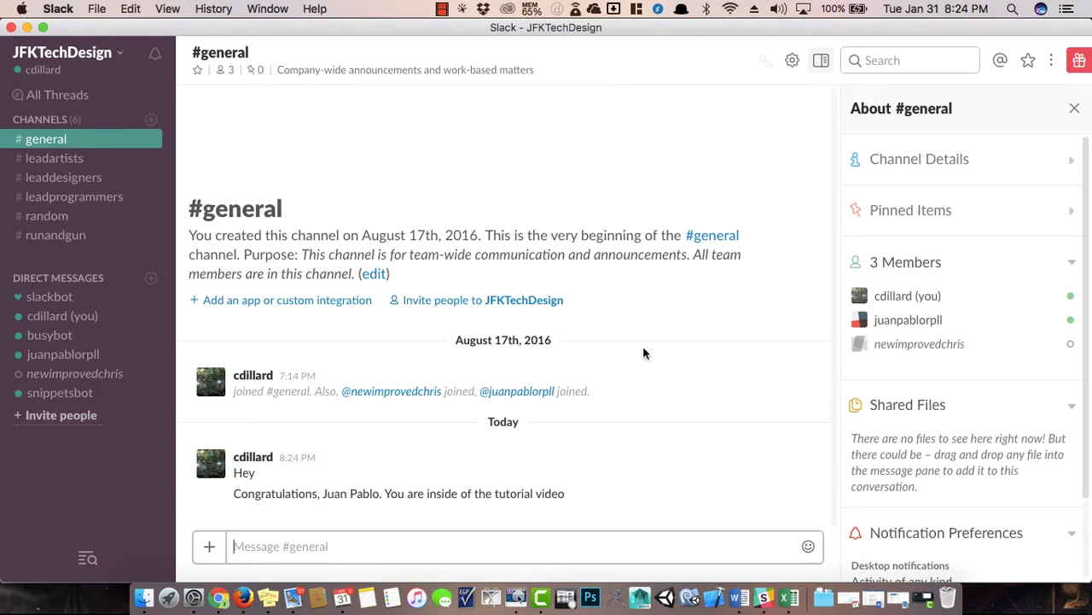
pyautogui.click(910, 327)
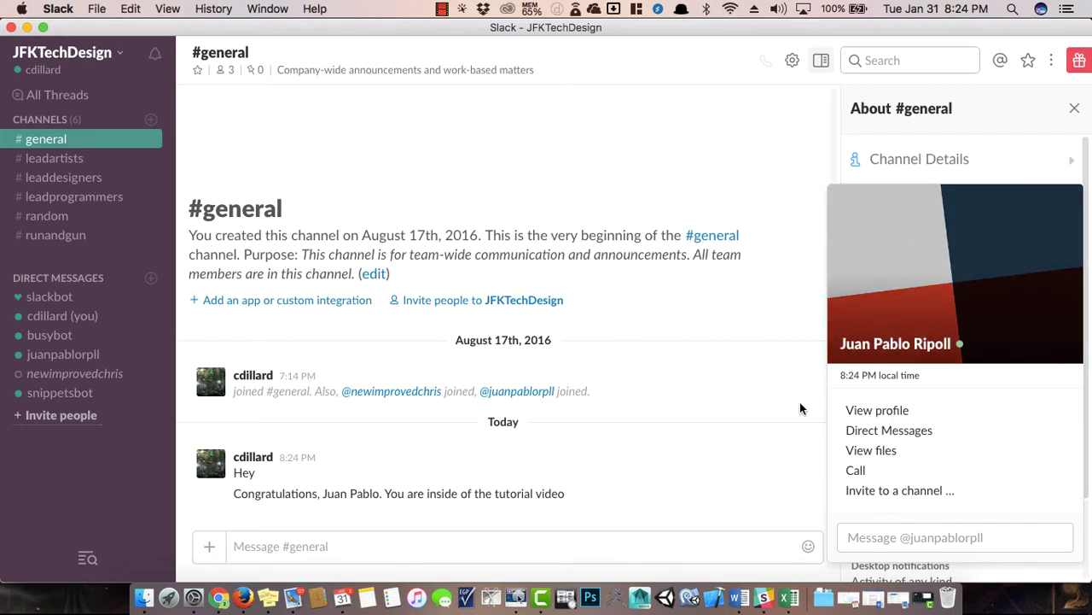
pyautogui.click(863, 430)
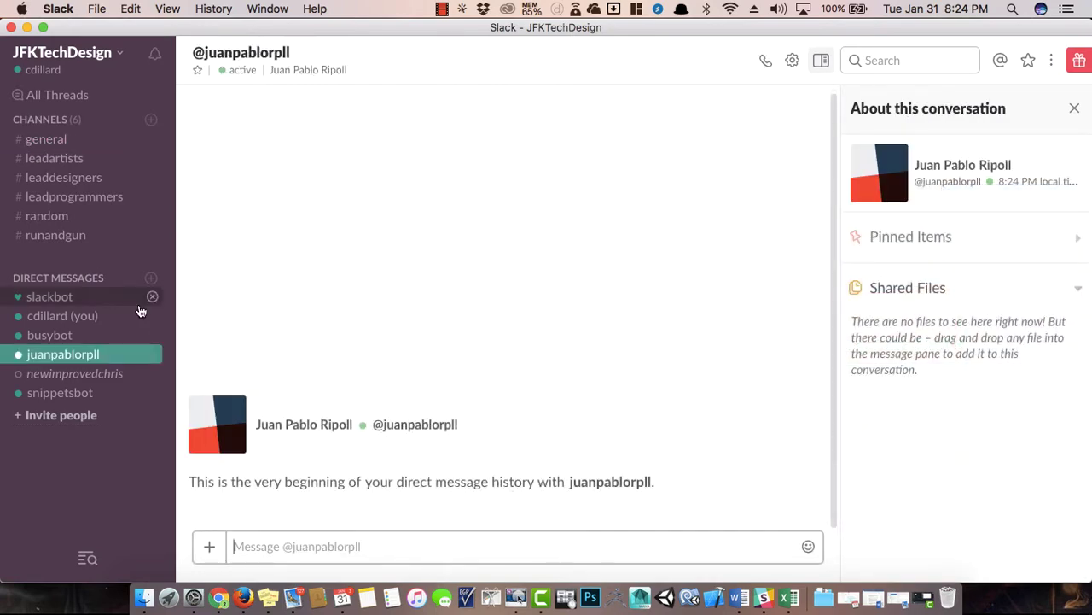
pyautogui.click(60, 355)
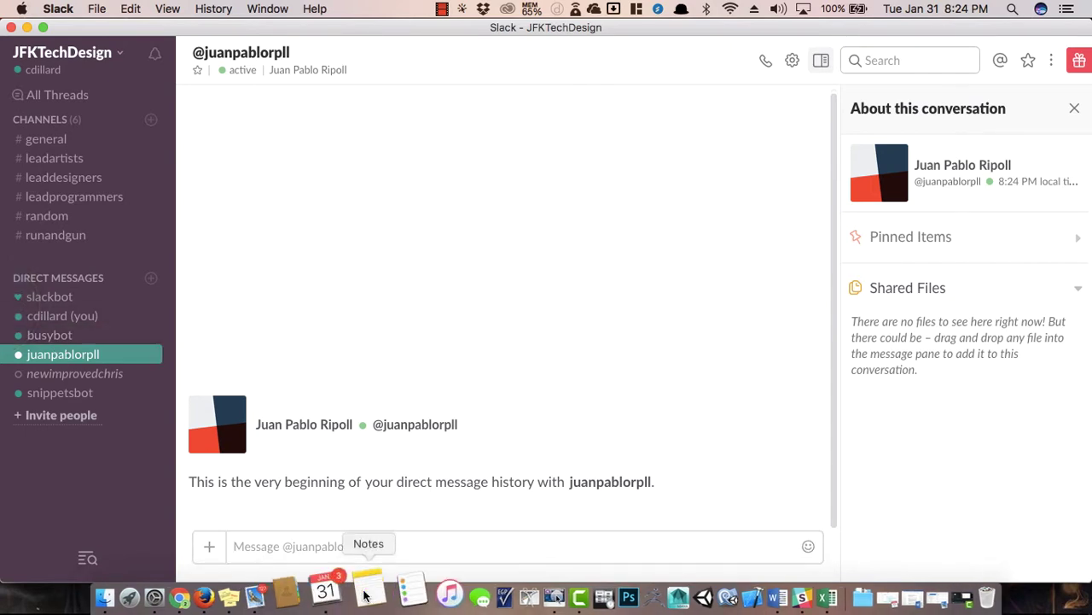
pyautogui.click(409, 430)
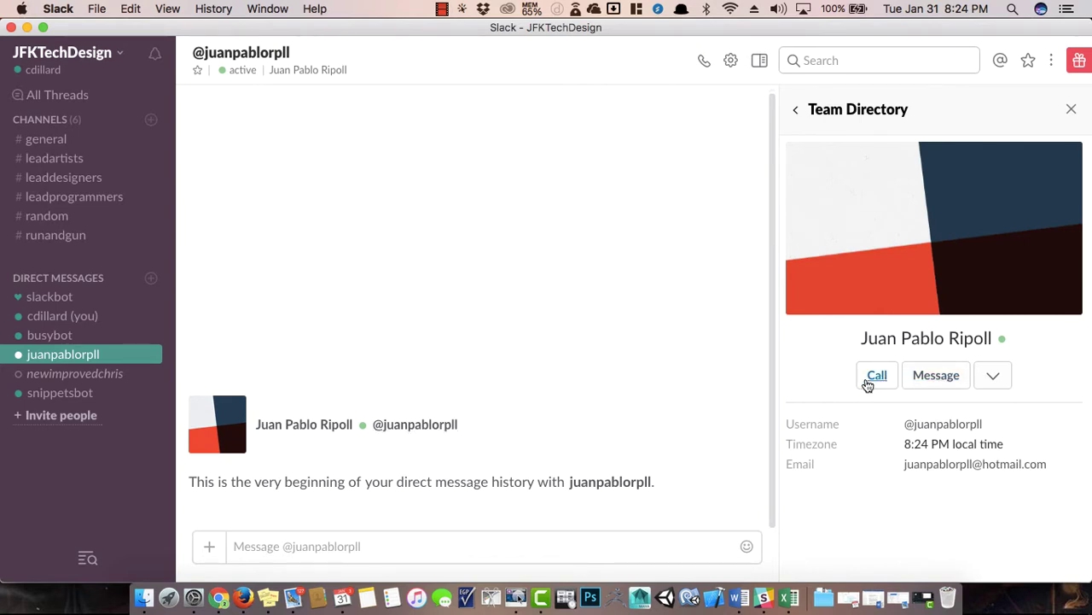
pyautogui.click(75, 196)
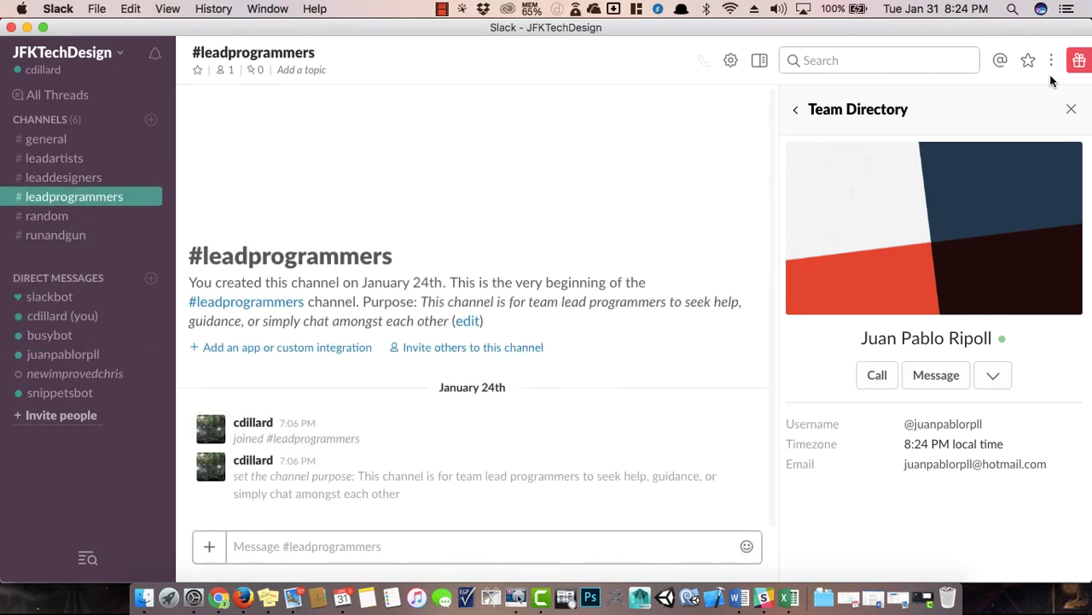
pyautogui.click(1071, 109)
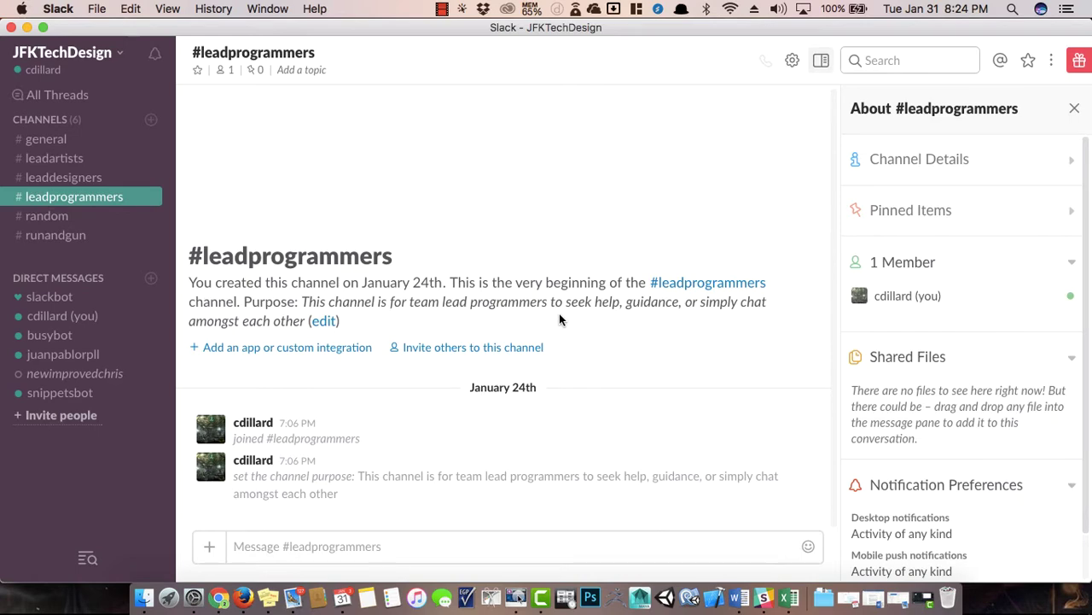
pyautogui.click(74, 140)
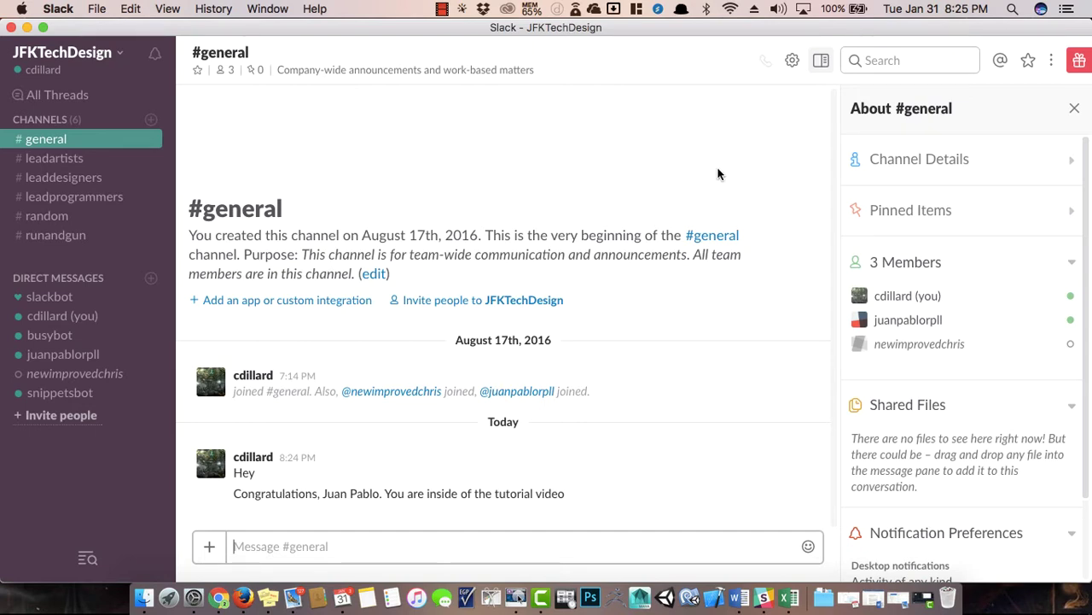
# From #general's gear menu, choose Invite team members to join.
pyautogui.click(51, 159)
pyautogui.click(47, 139)
pyautogui.click(793, 59)
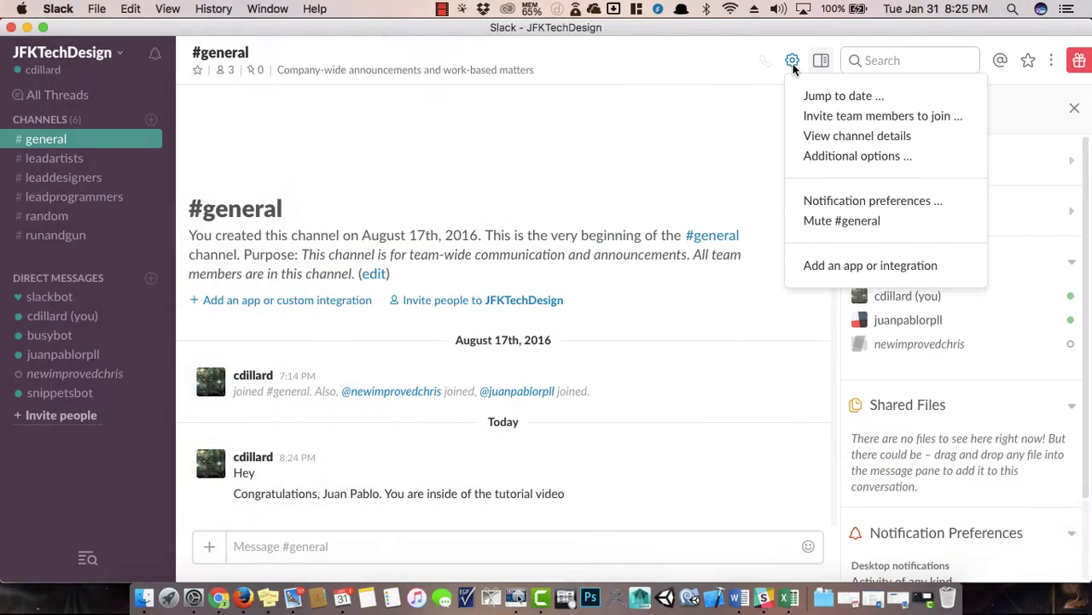
pyautogui.click(819, 119)
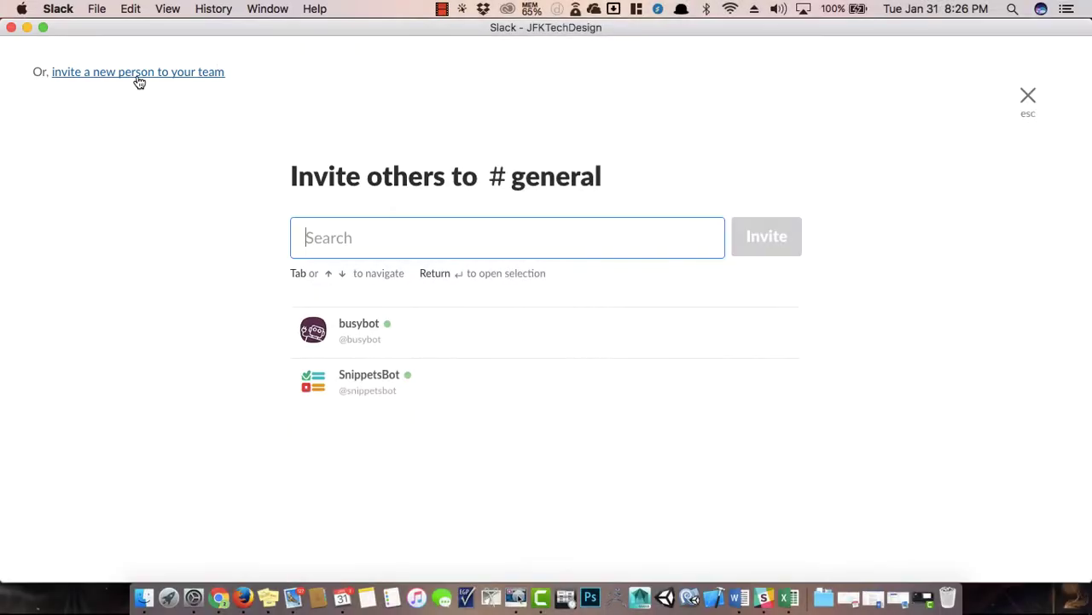
# Invite one new full member by e-mail address, dropping the empty extra row, and send it.
pyautogui.click(139, 82)
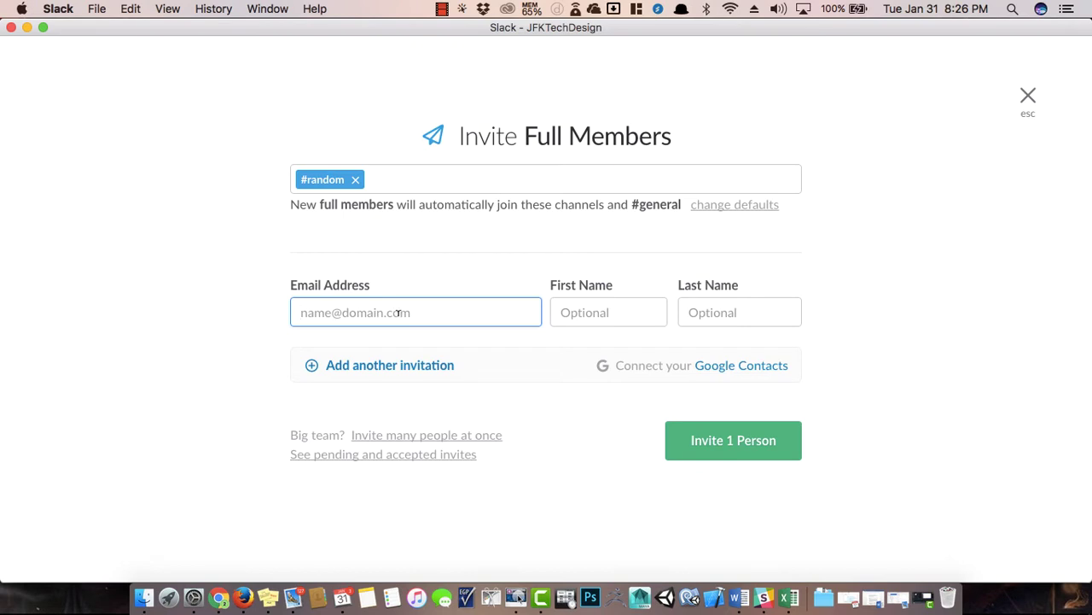
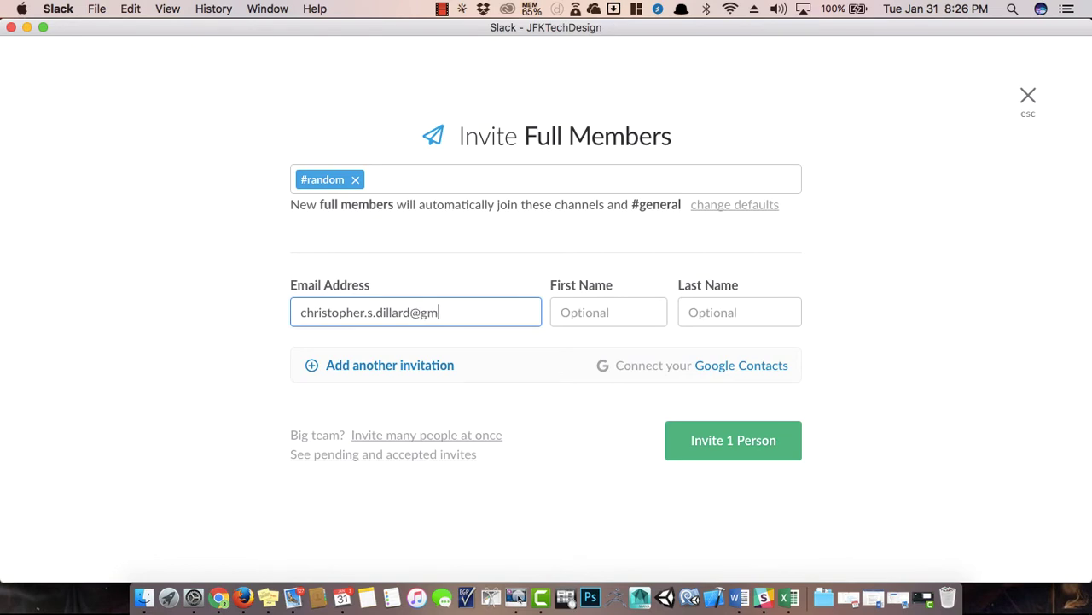
pyautogui.click(363, 365)
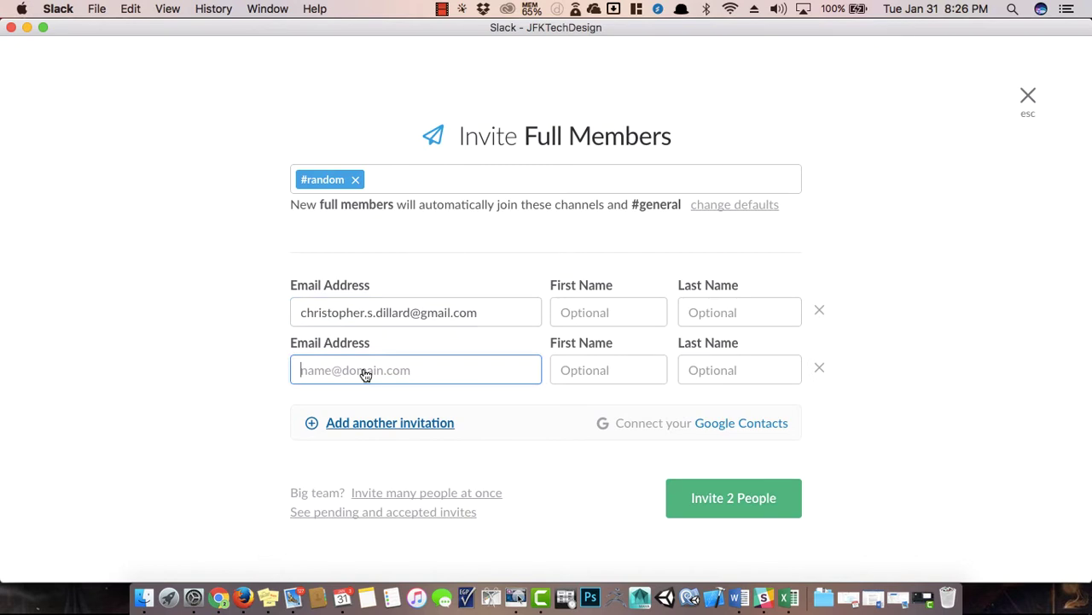
pyautogui.click(819, 368)
pyautogui.click(453, 298)
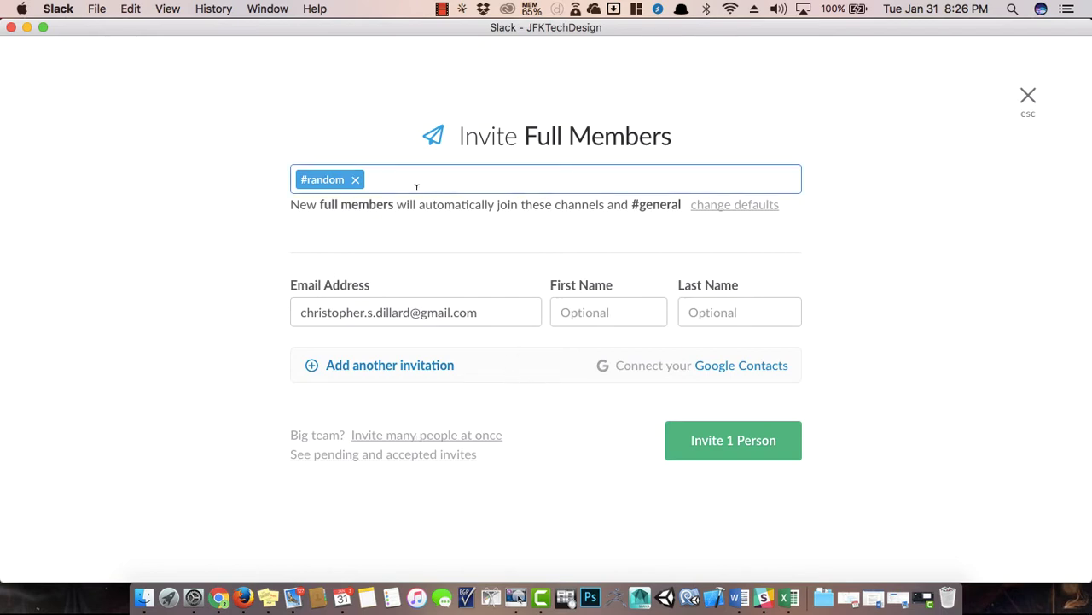
pyautogui.click(378, 177)
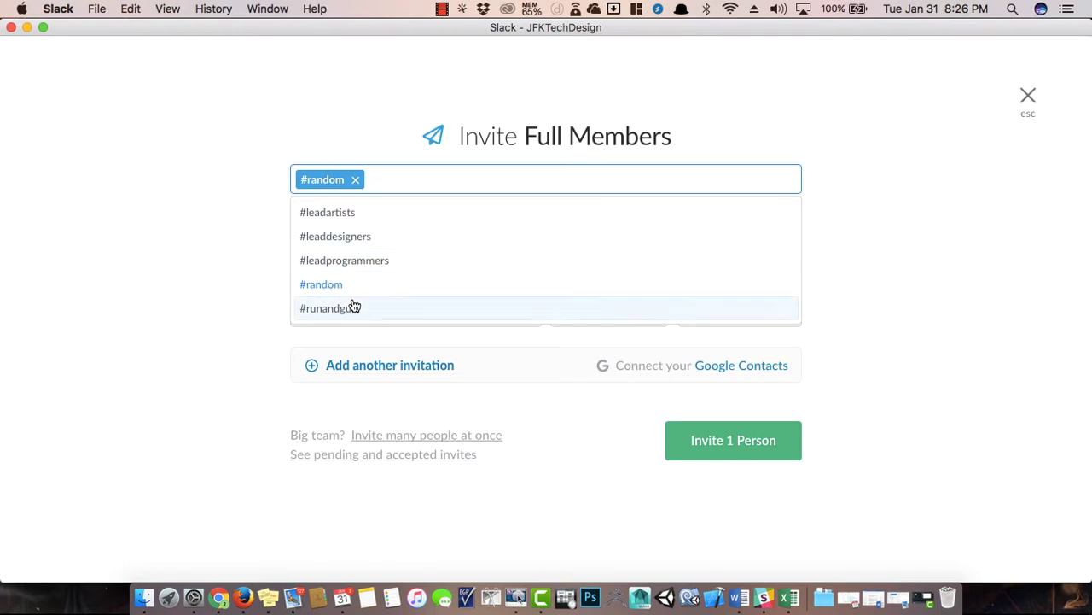
pyautogui.click(220, 140)
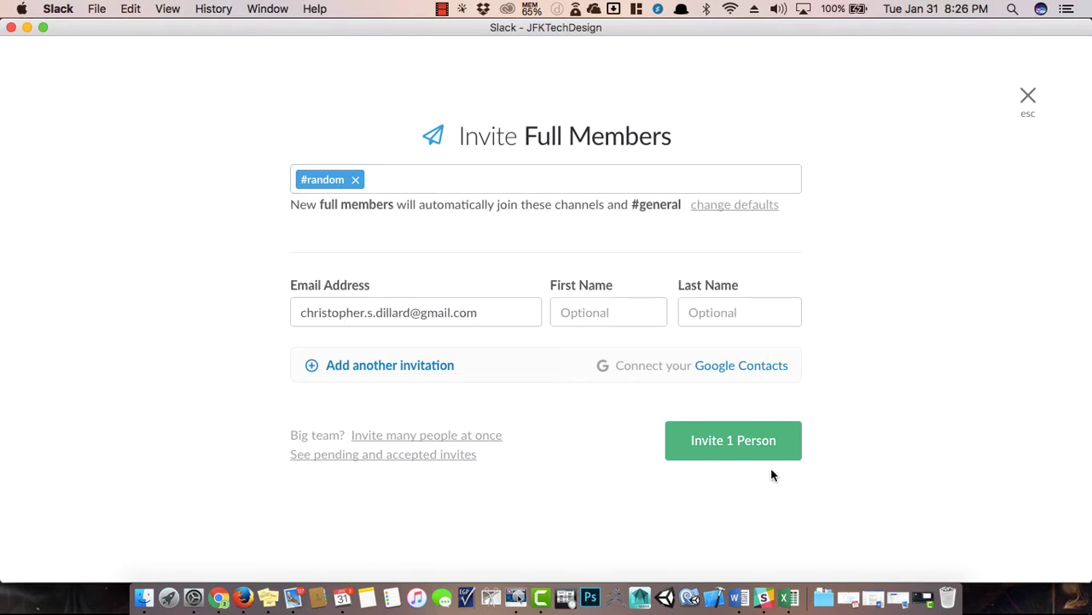
pyautogui.click(742, 450)
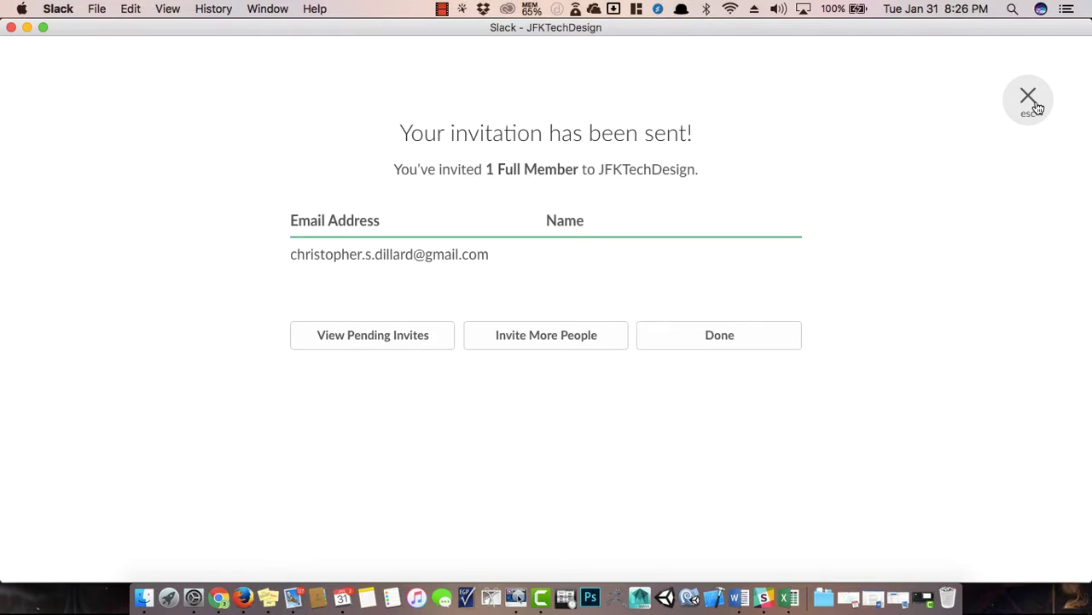
# Close the invitation-sent confirmation and bring the Gmail inbox in Firefox forward.
pyautogui.click(1027, 97)
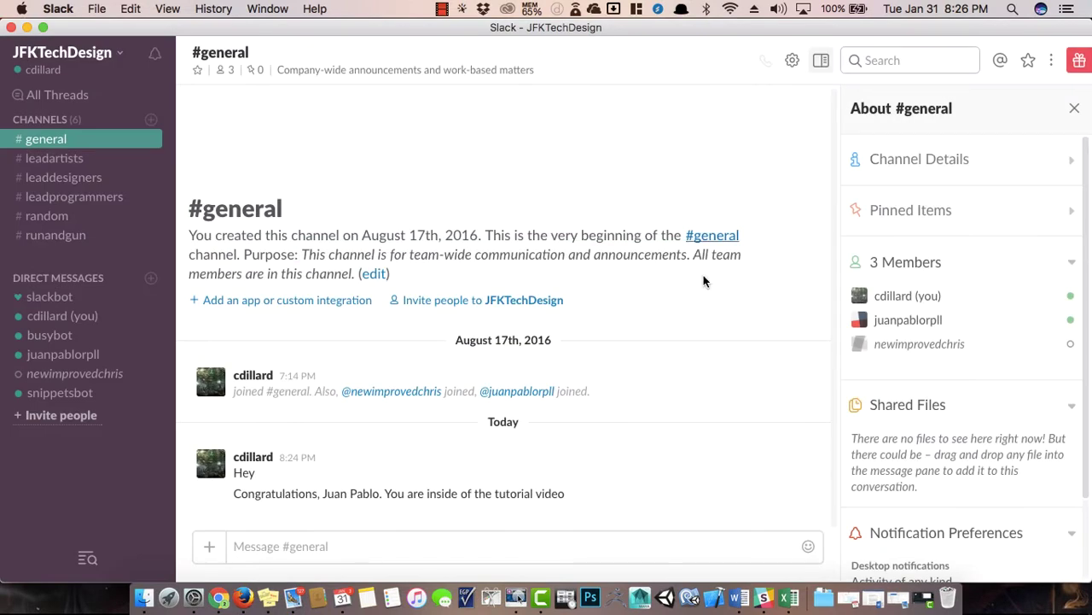
pyautogui.scroll(-2, 924, 376)
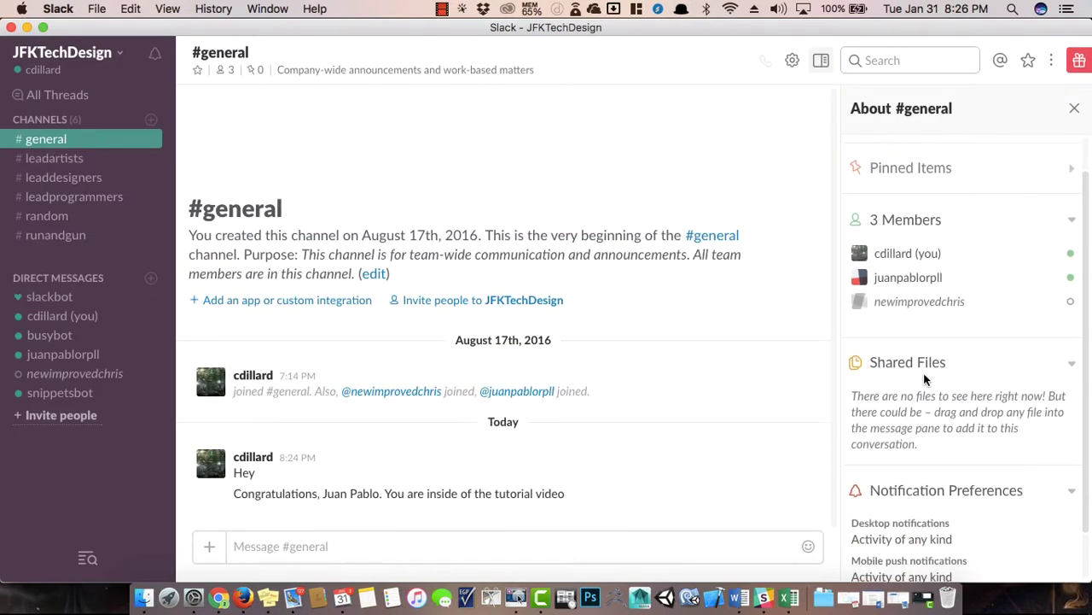
pyautogui.scroll(-2, 923, 379)
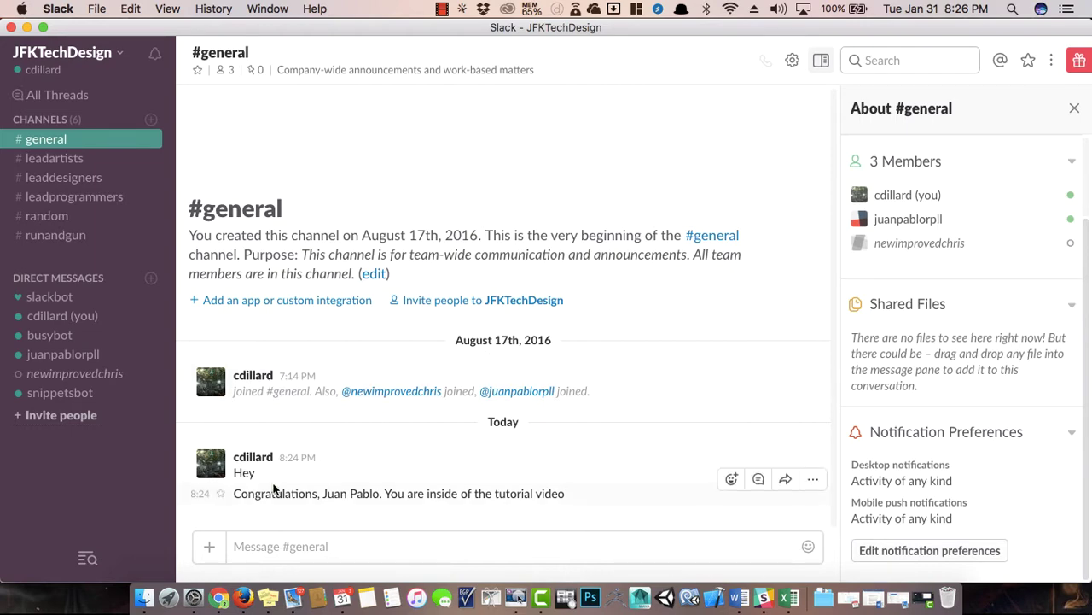
pyautogui.click(243, 598)
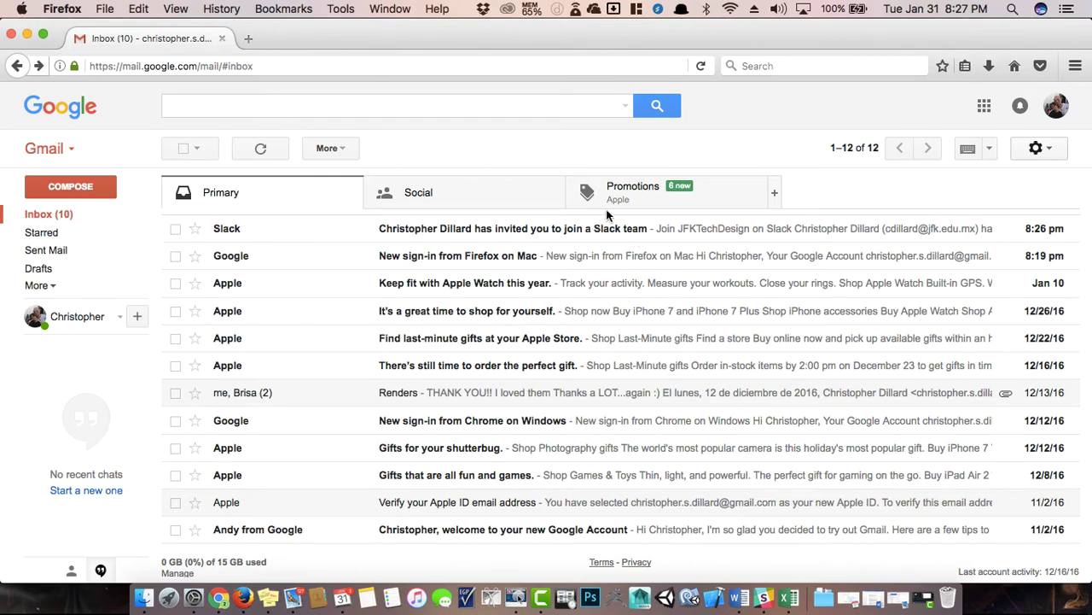
# Open the Slack invitation email, choose Join Now, and begin entering the first name.
pyautogui.click(488, 229)
pyautogui.scroll(-3, 488, 331)
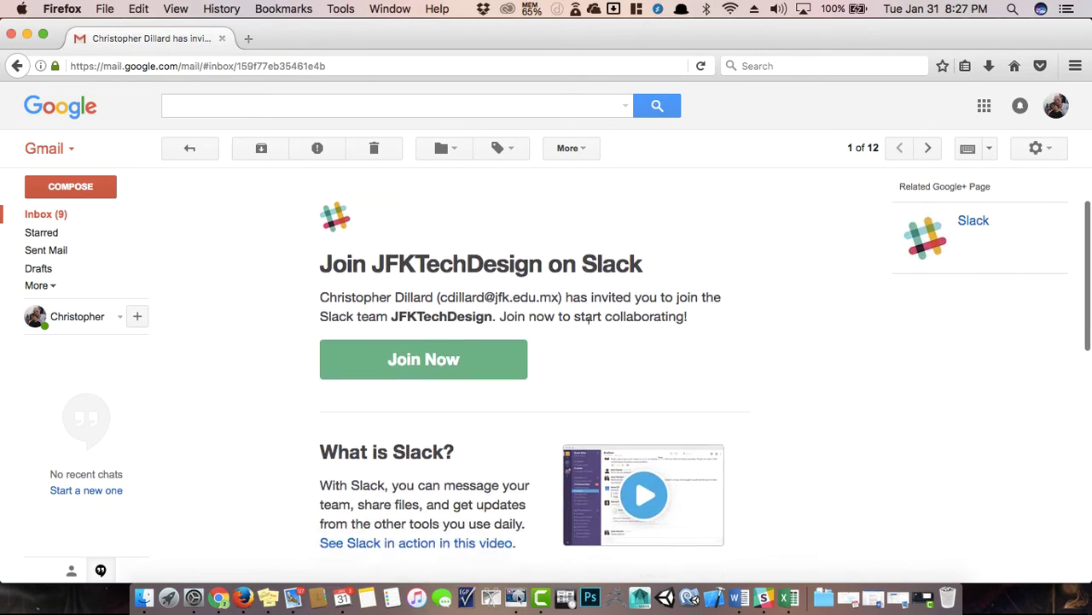
pyautogui.click(468, 331)
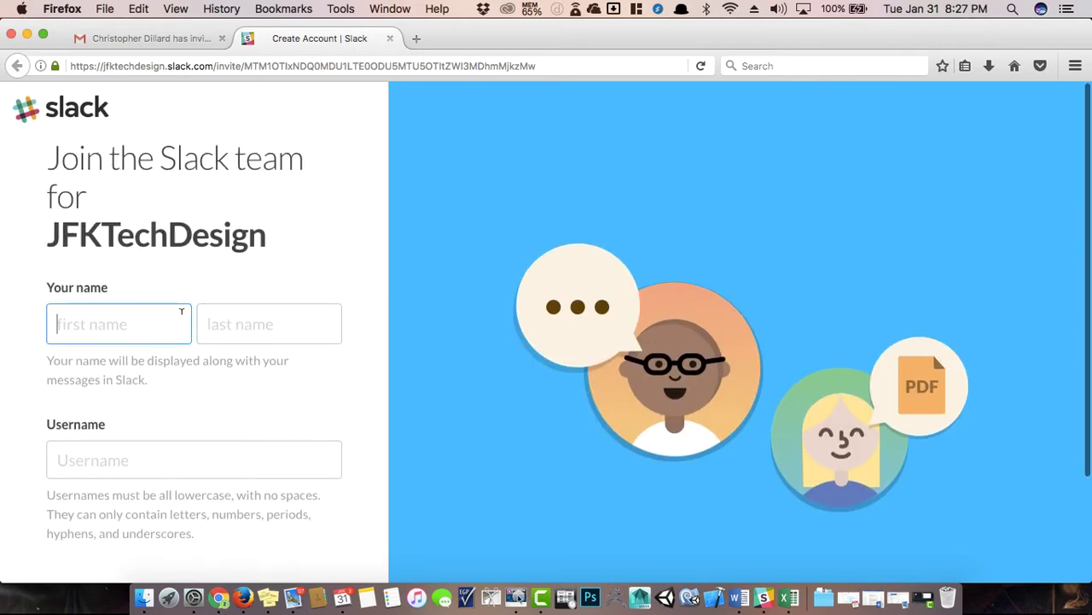
pyautogui.scroll(-2, 385, 367)
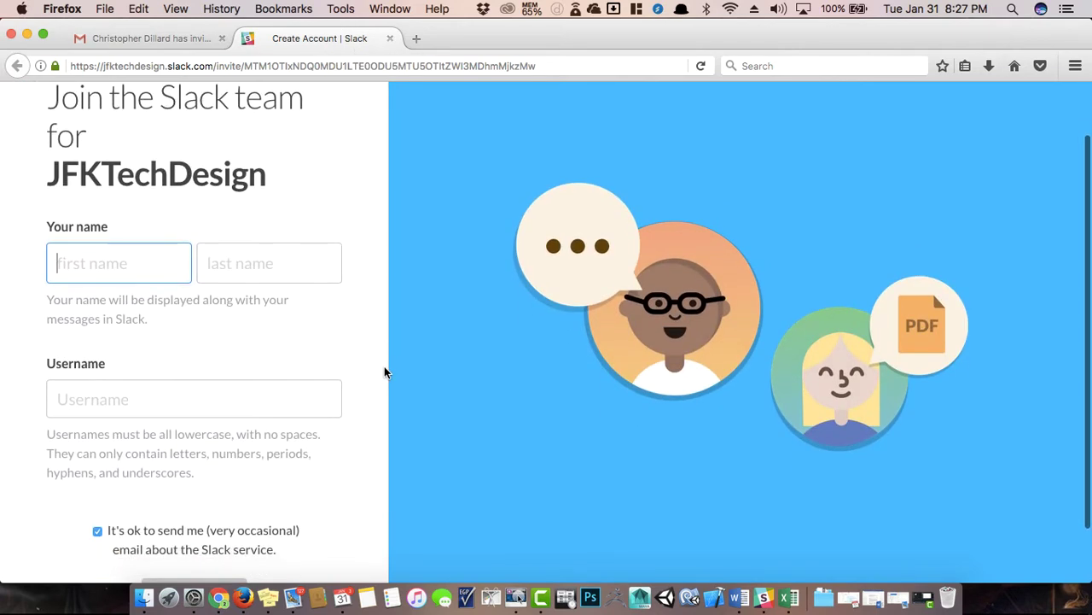
pyautogui.write('Christo')
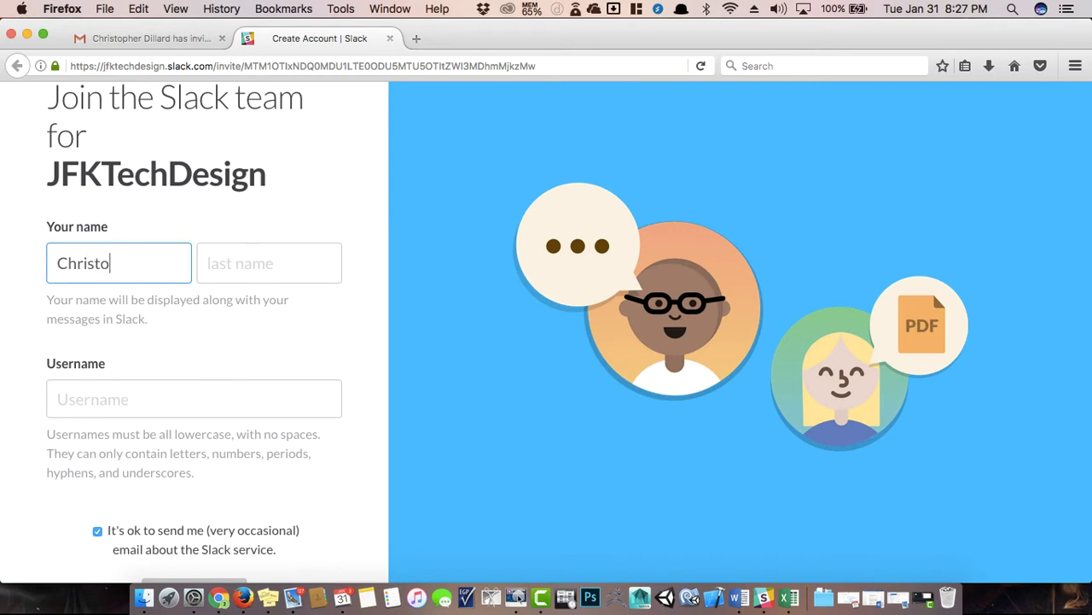
pyautogui.write('pher')
# Enter the last name and a username, and opt out of Slack service emails.
pyautogui.press('Tab')
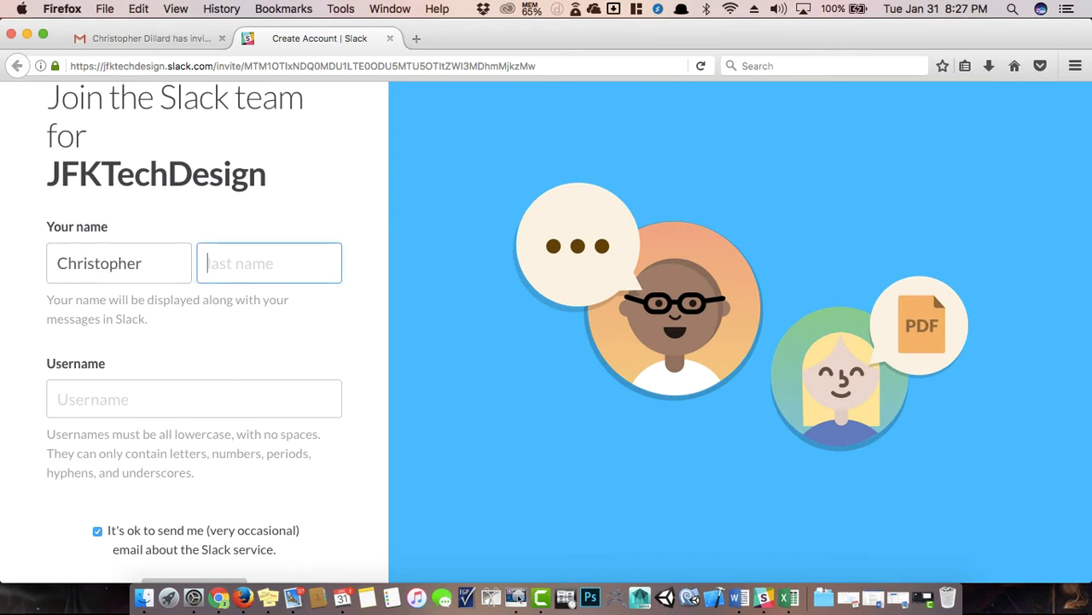
pyautogui.write('Other Gu')
pyautogui.press('BackSpace')
pyautogui.press('BackSpace')
pyautogui.press('BackSpace')
pyautogui.write('-Guy')
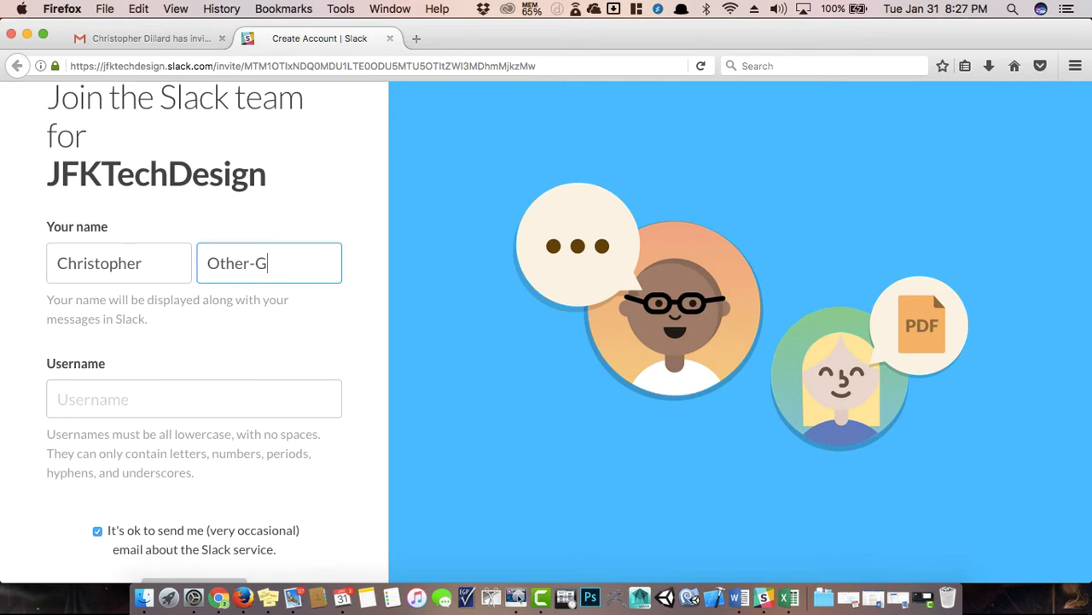
pyautogui.click(281, 401)
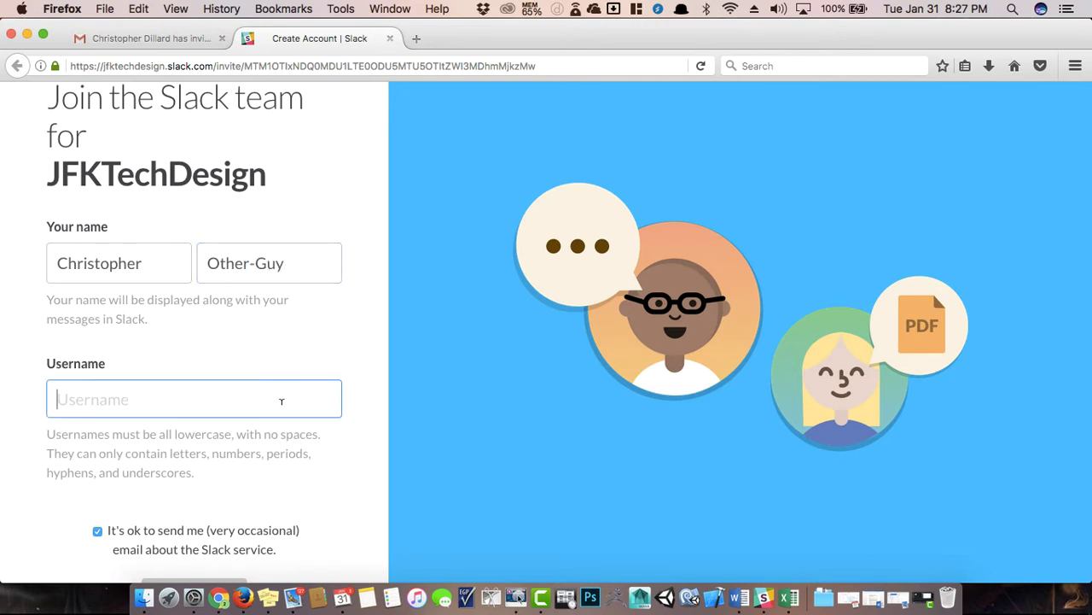
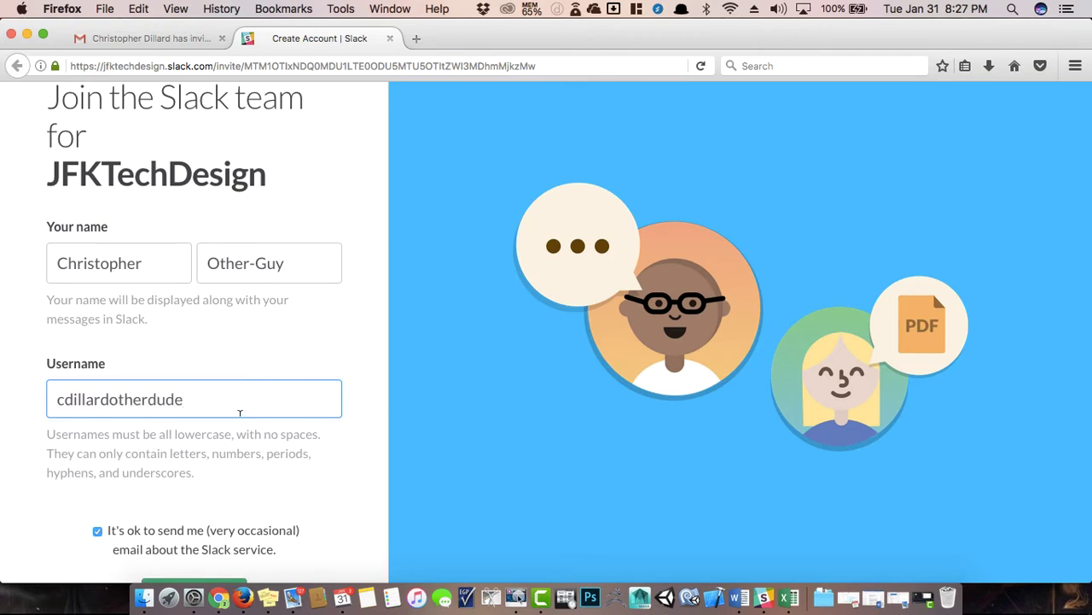
pyautogui.scroll(-2, 240, 413)
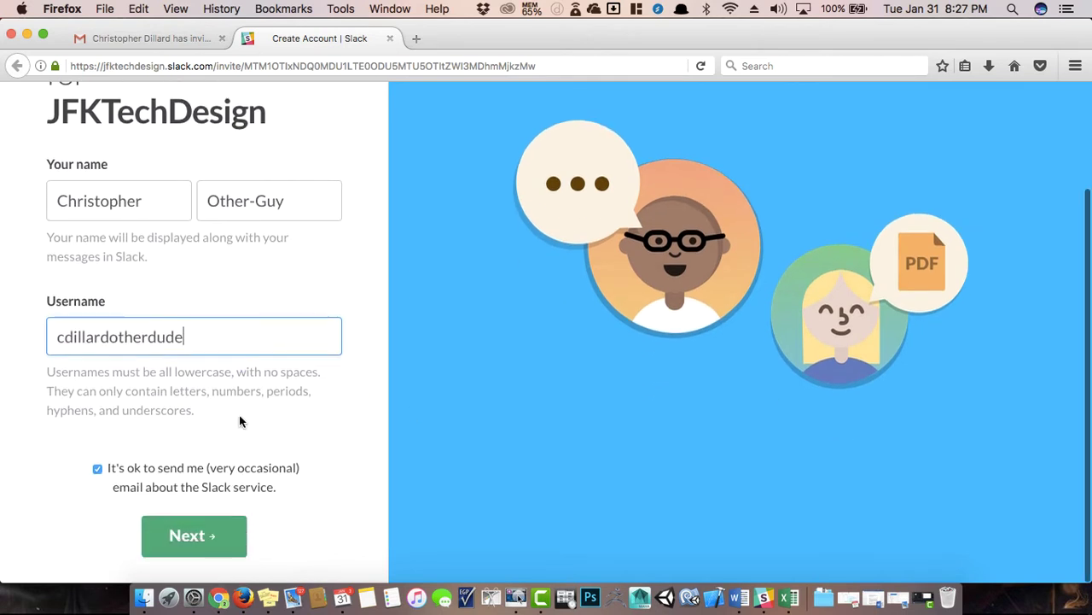
pyautogui.click(98, 469)
# Set the account password and accept the User Terms of Service.
pyautogui.click(205, 525)
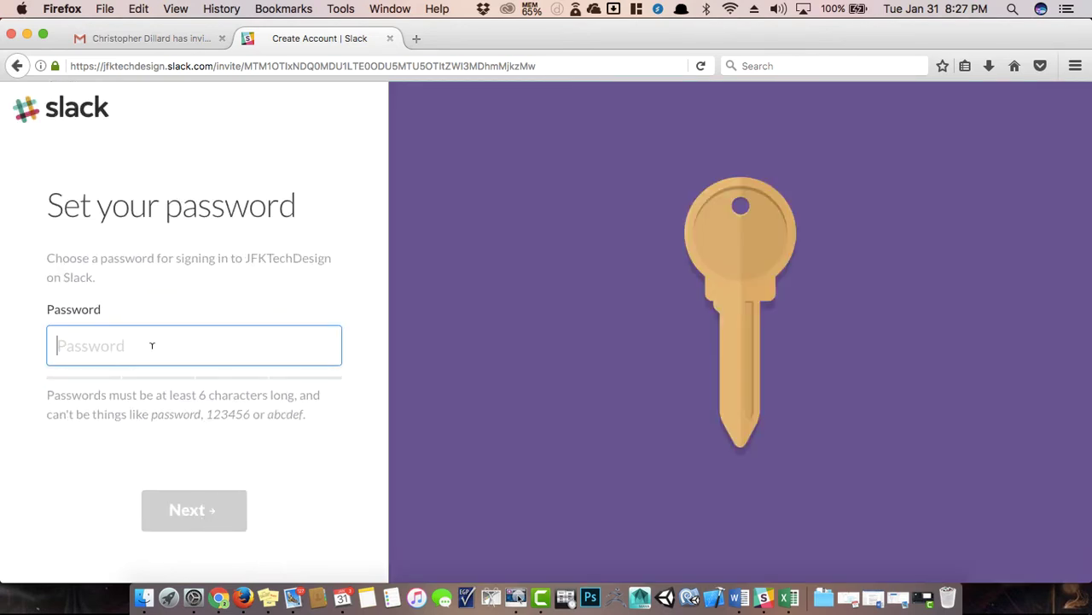
pyautogui.write('•••••••••')
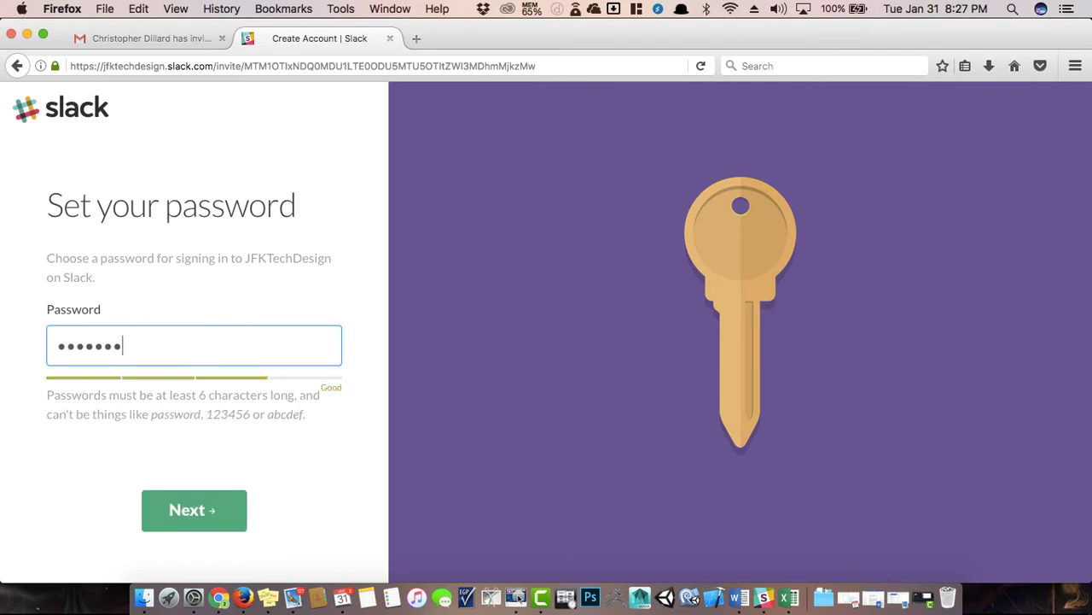
pyautogui.click(210, 512)
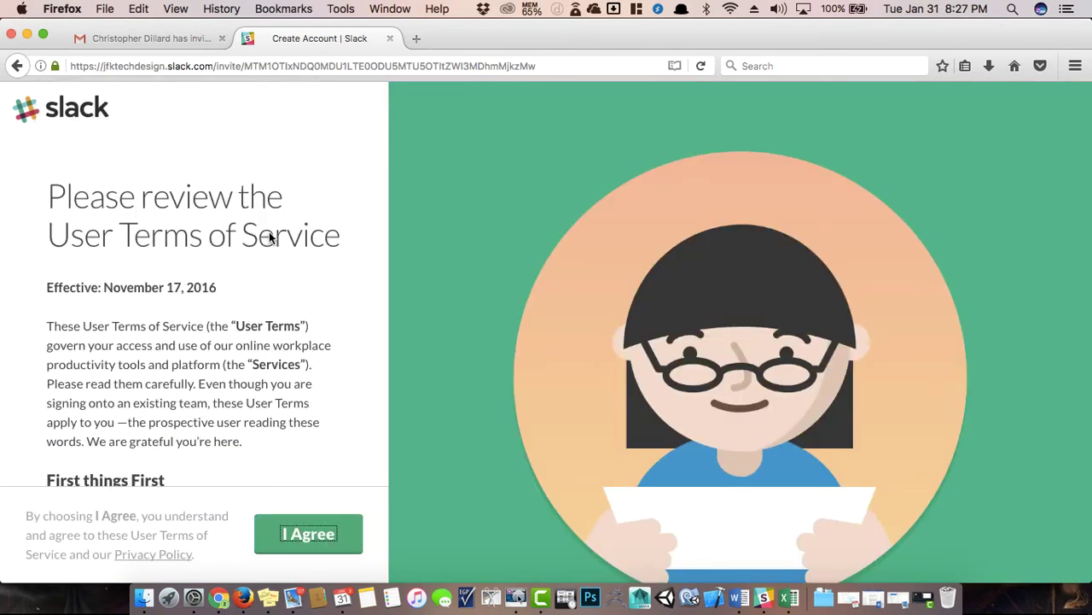
pyautogui.click(296, 532)
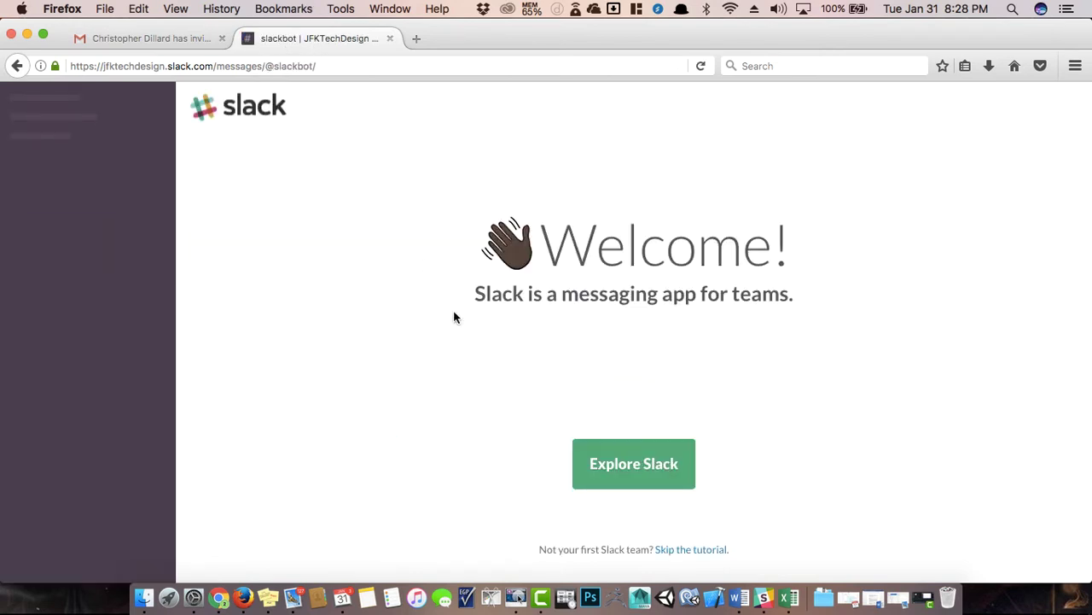
# Enter the new team and send 'something' to Slackbot.
pyautogui.click(632, 465)
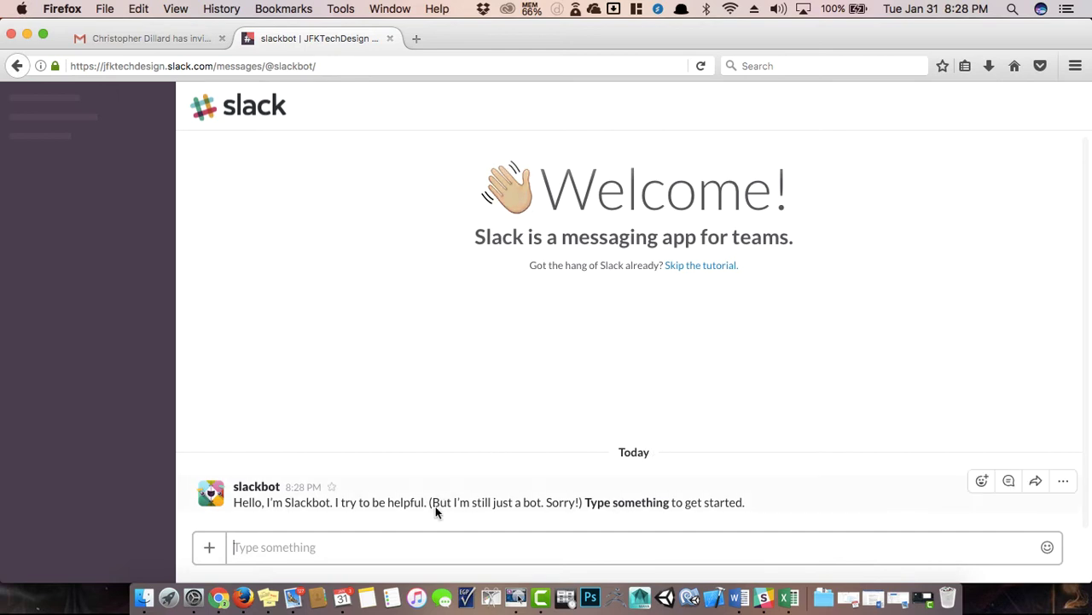
pyautogui.click(415, 527)
pyautogui.click(376, 547)
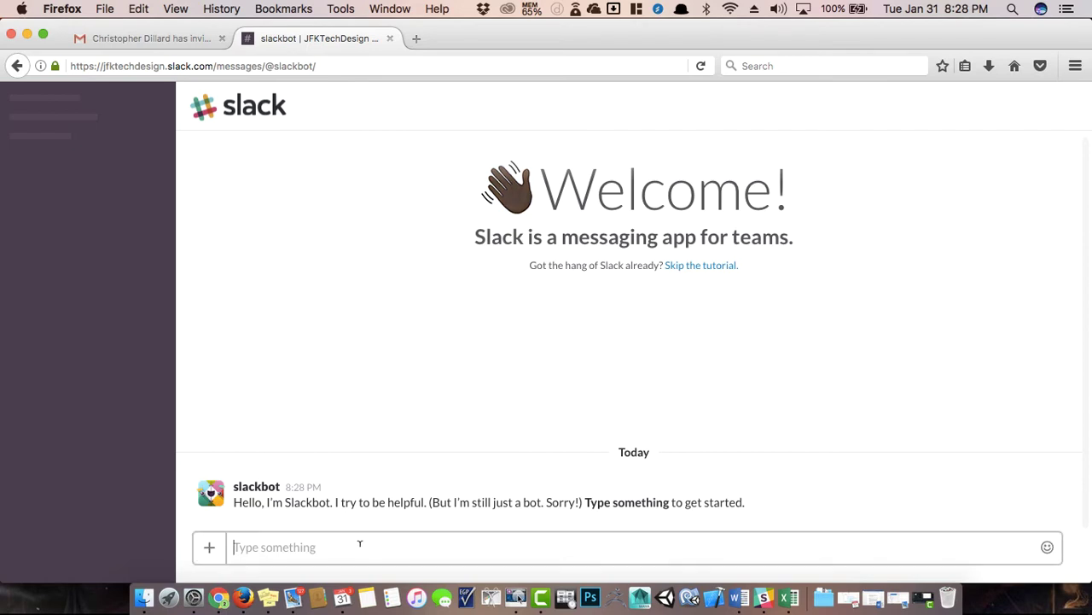
pyautogui.write('something')
pyautogui.press('Return')
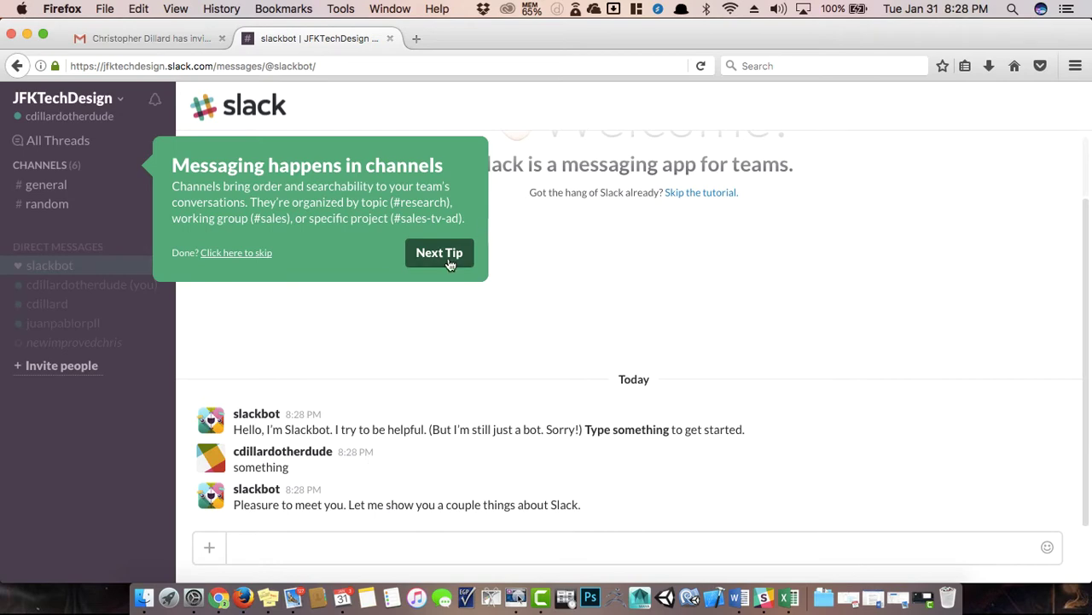
# Step through and close the tour tips, and defer desktop notifications until next time.
pyautogui.click(448, 257)
pyautogui.click(436, 333)
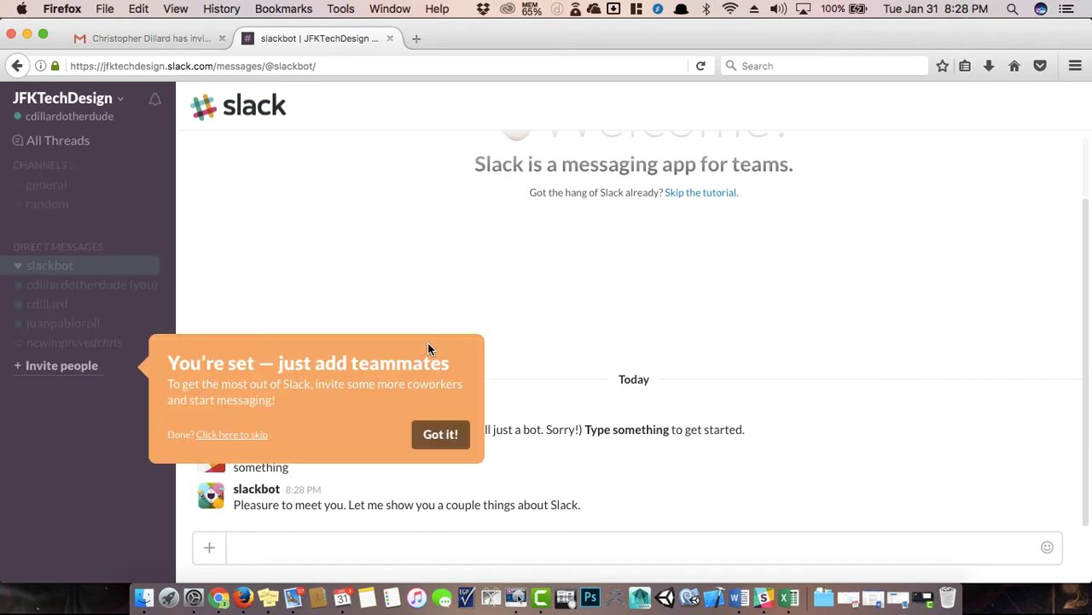
pyautogui.click(453, 437)
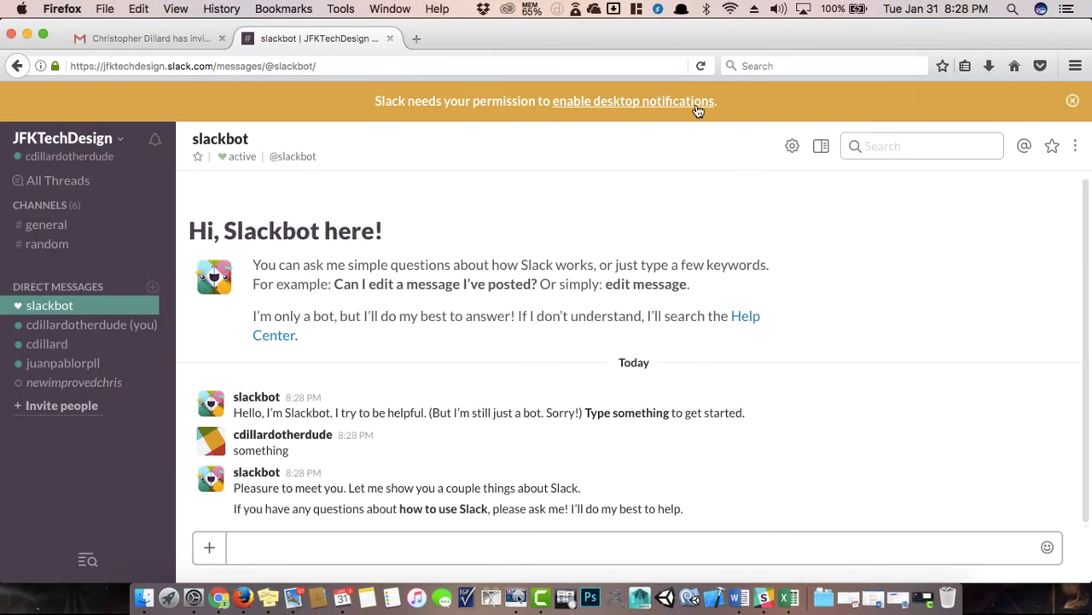
pyautogui.click(1073, 102)
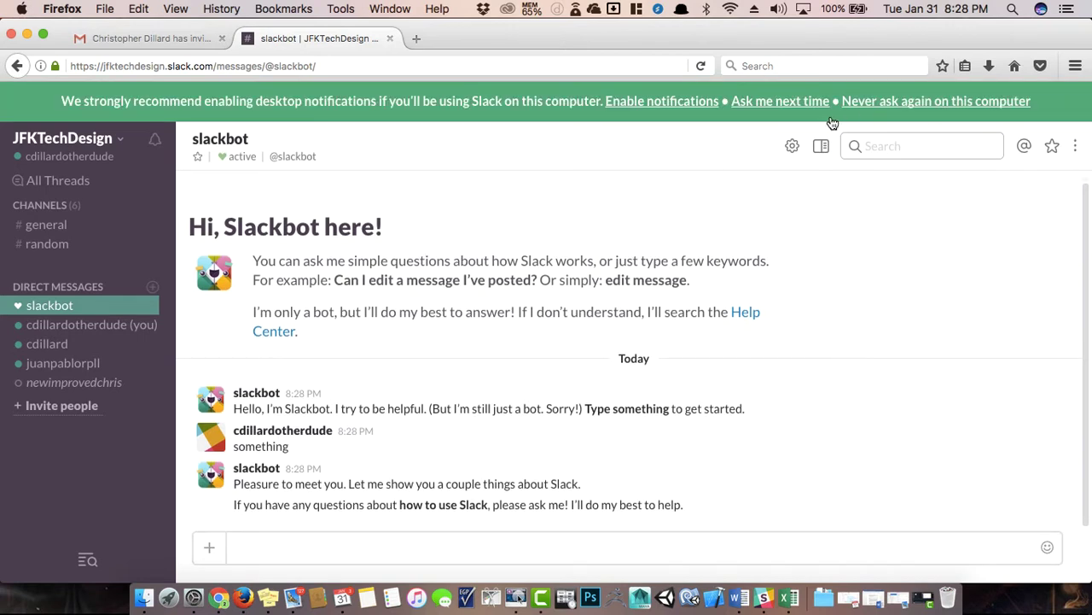
pyautogui.click(779, 99)
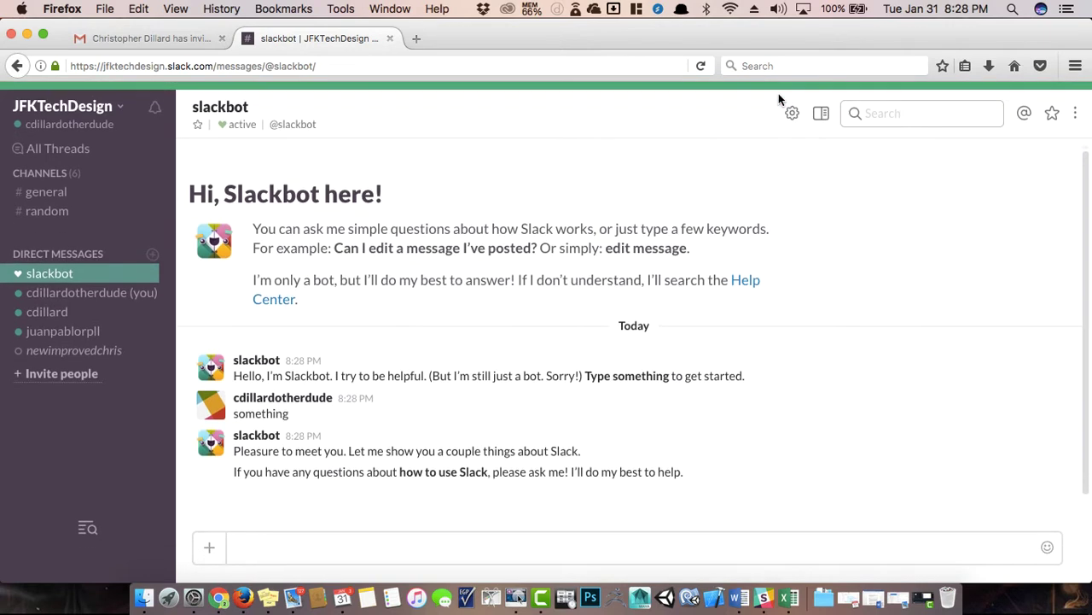
# In #general, view the team Directory and Your Files panels from the ⋮ menu, closing each.
pyautogui.click(60, 187)
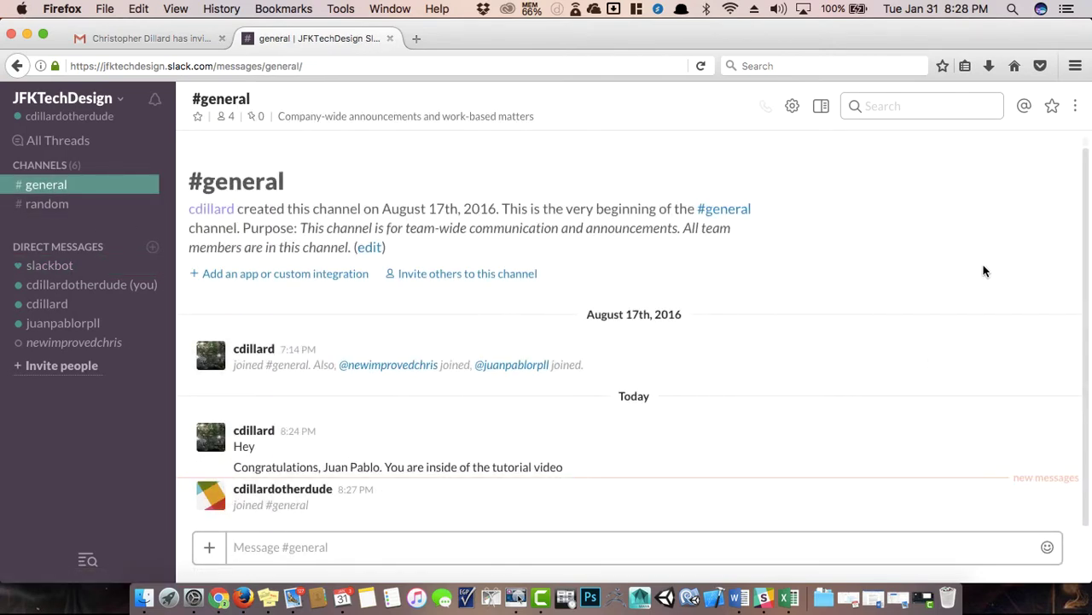
pyautogui.click(1075, 106)
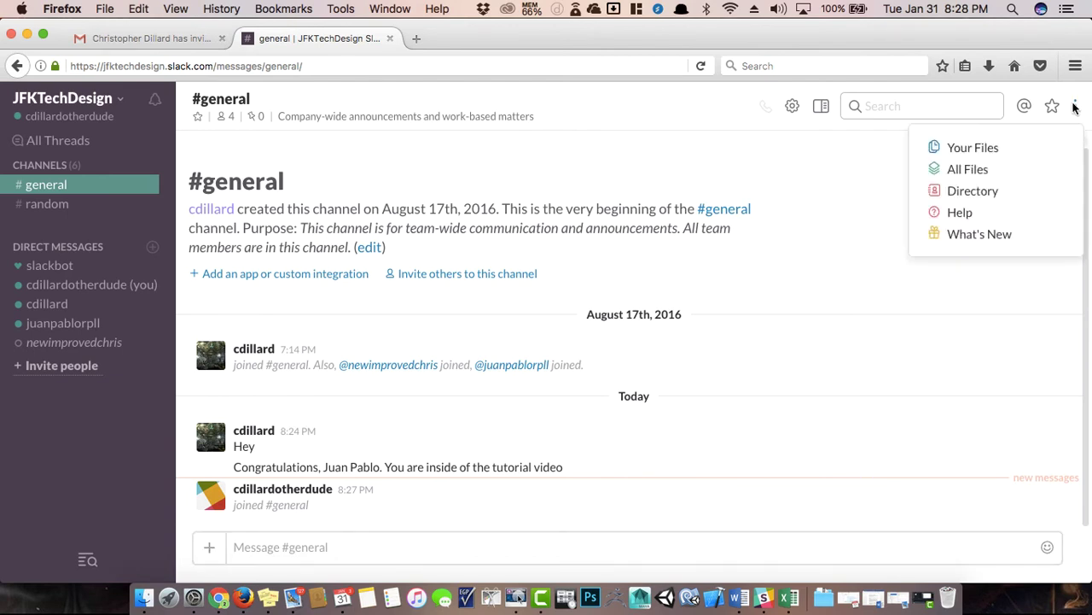
pyautogui.click(970, 193)
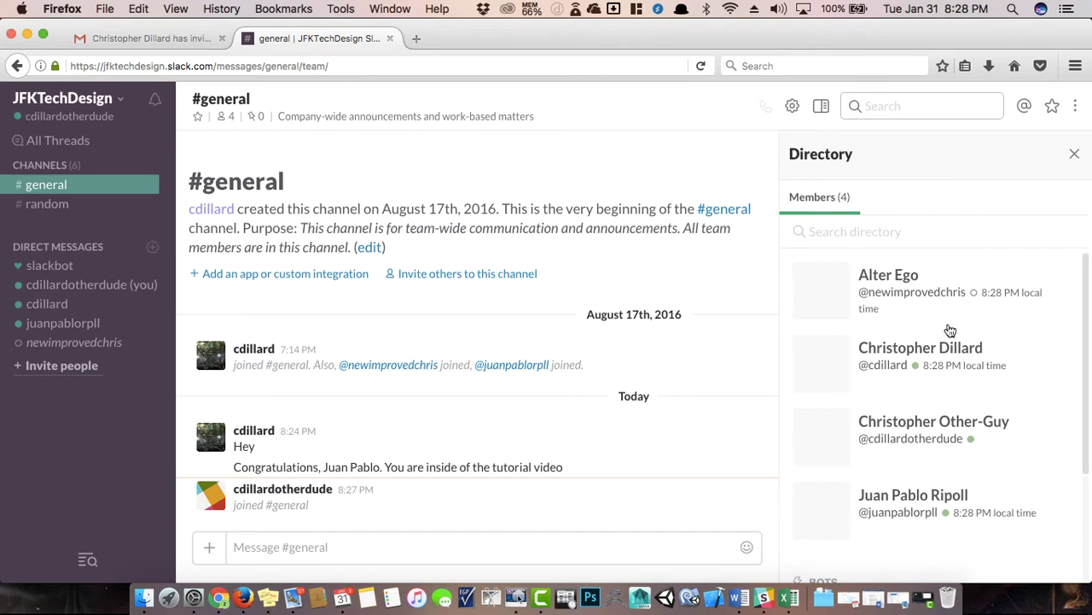
pyautogui.click(1074, 153)
pyautogui.click(1076, 107)
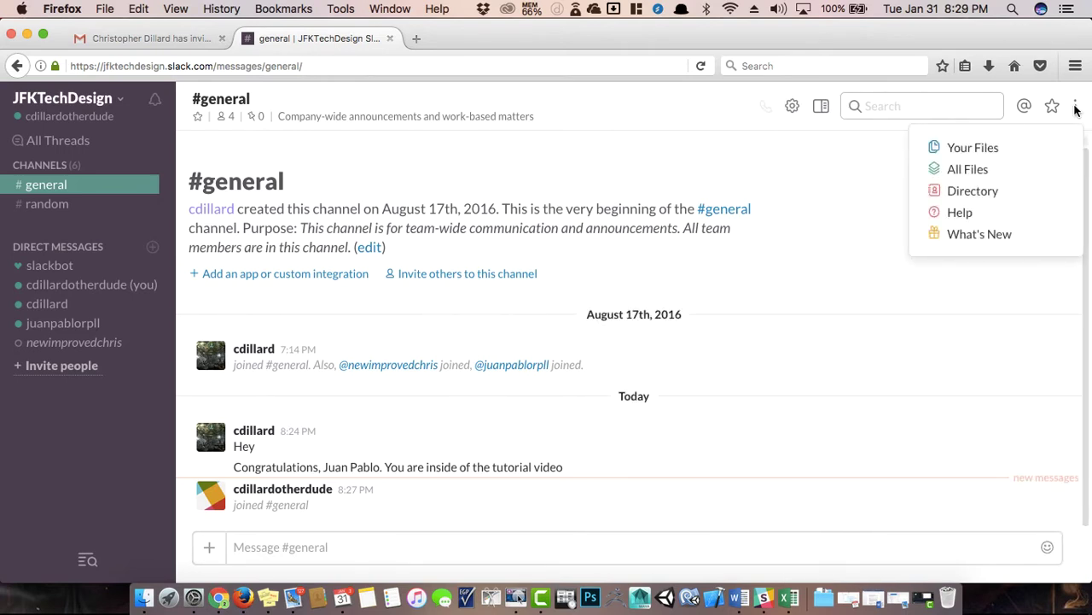
pyautogui.click(991, 151)
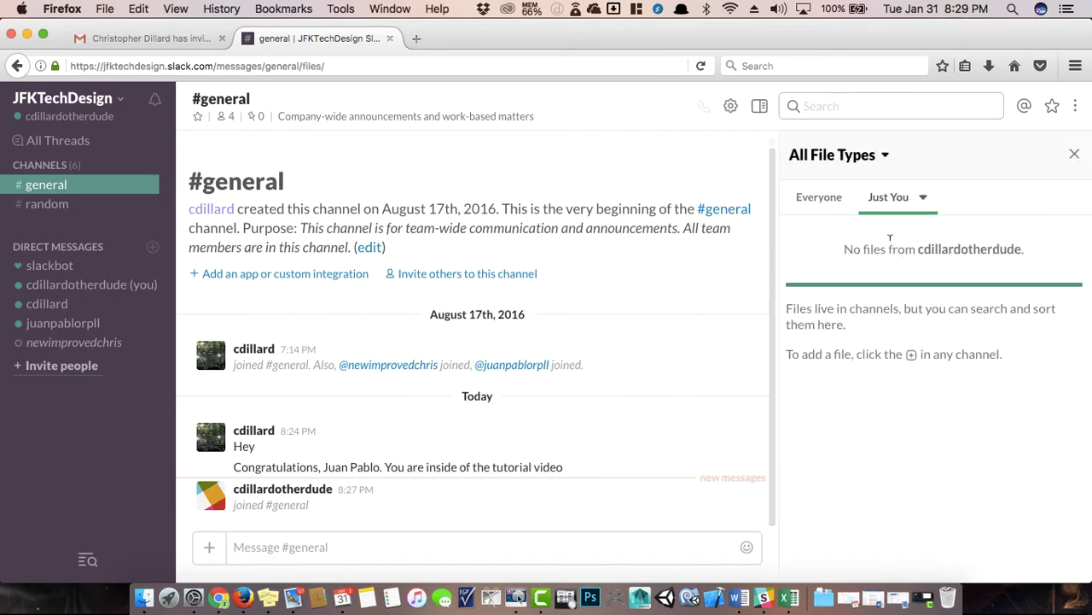
pyautogui.click(1074, 157)
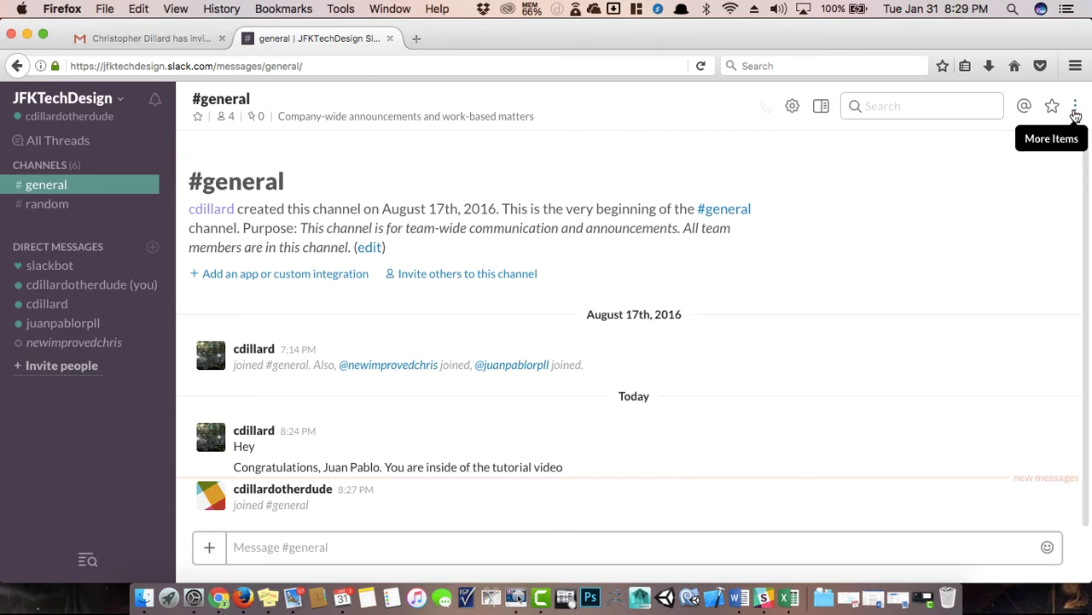
# Show the #general channel details with the Members list expanded.
pyautogui.click(1075, 108)
pyautogui.click(873, 163)
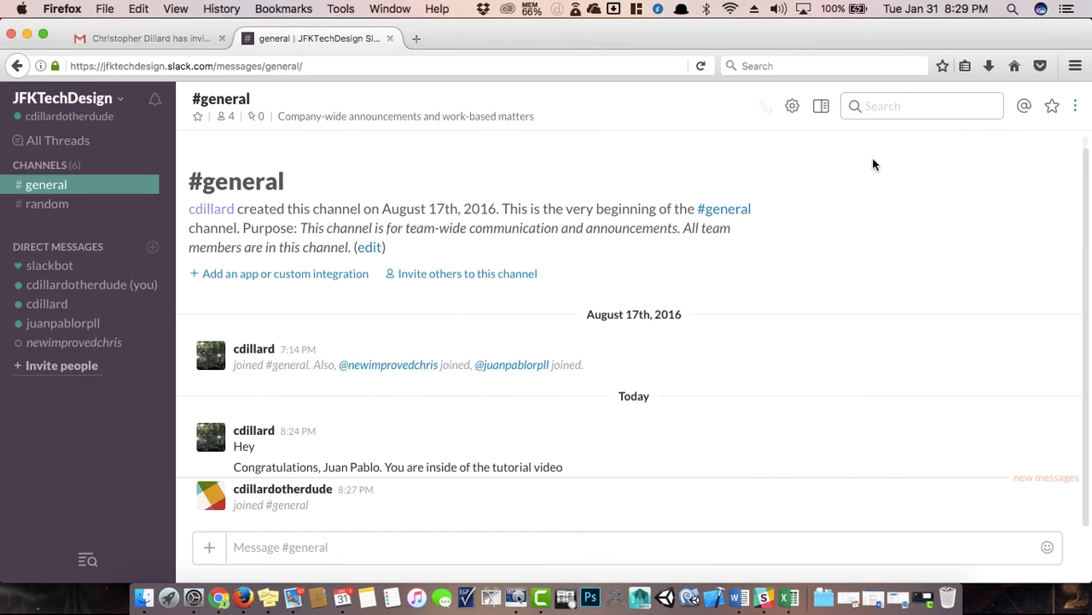
pyautogui.click(823, 107)
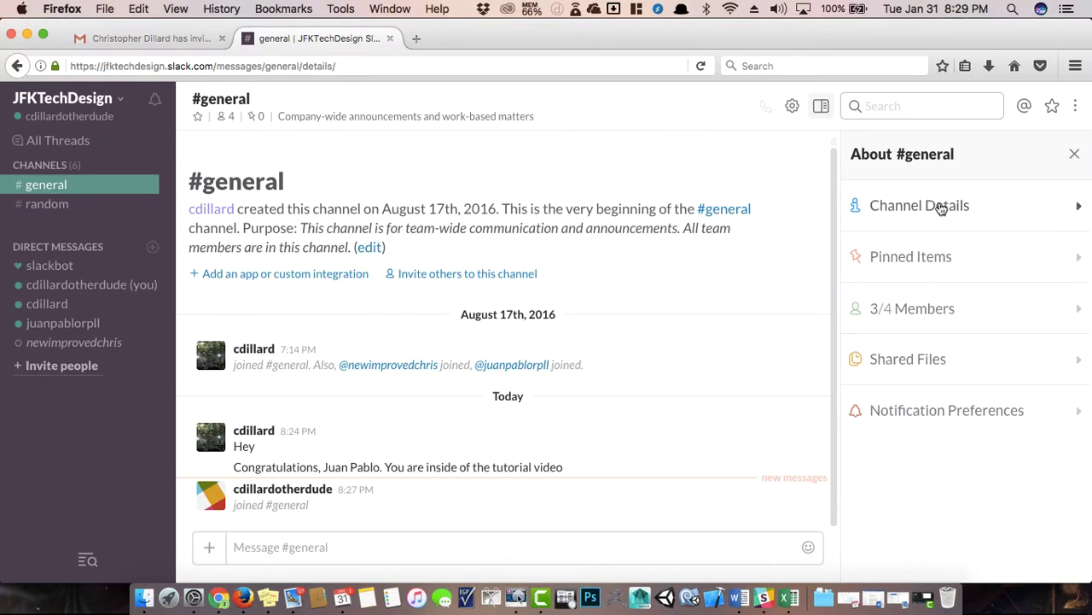
pyautogui.click(898, 308)
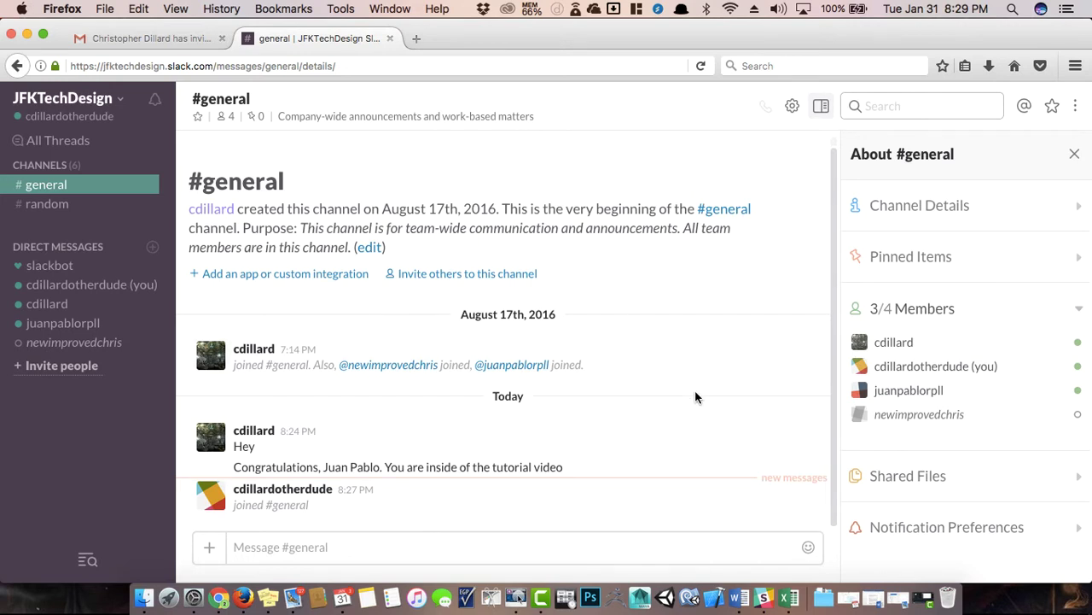
# Close the Slack web tab and return to #general in the desktop app, scrolling its About panel down.
pyautogui.click(389, 41)
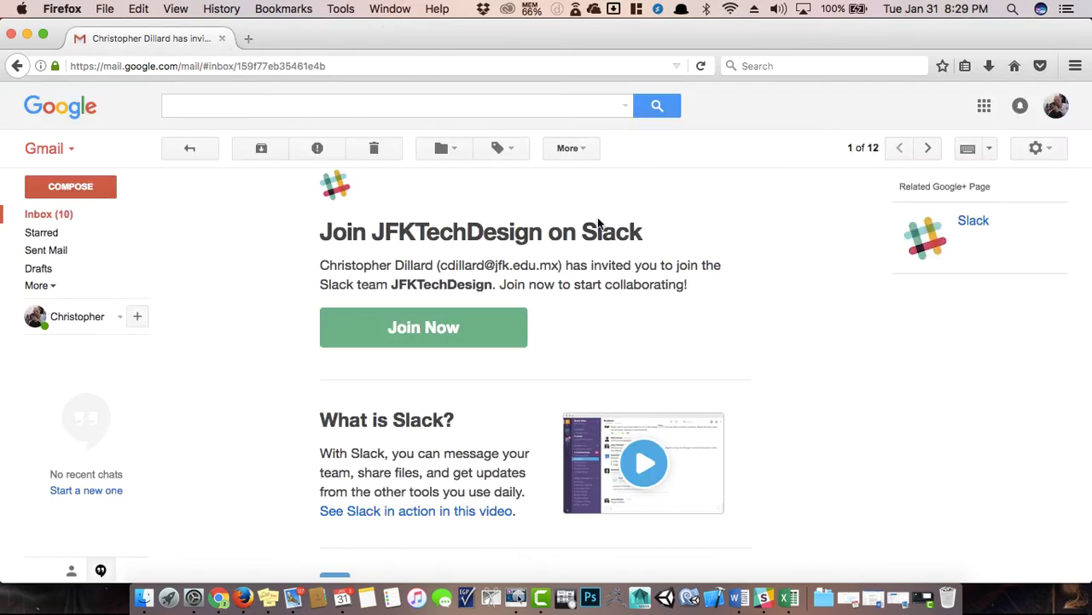
pyautogui.click(763, 595)
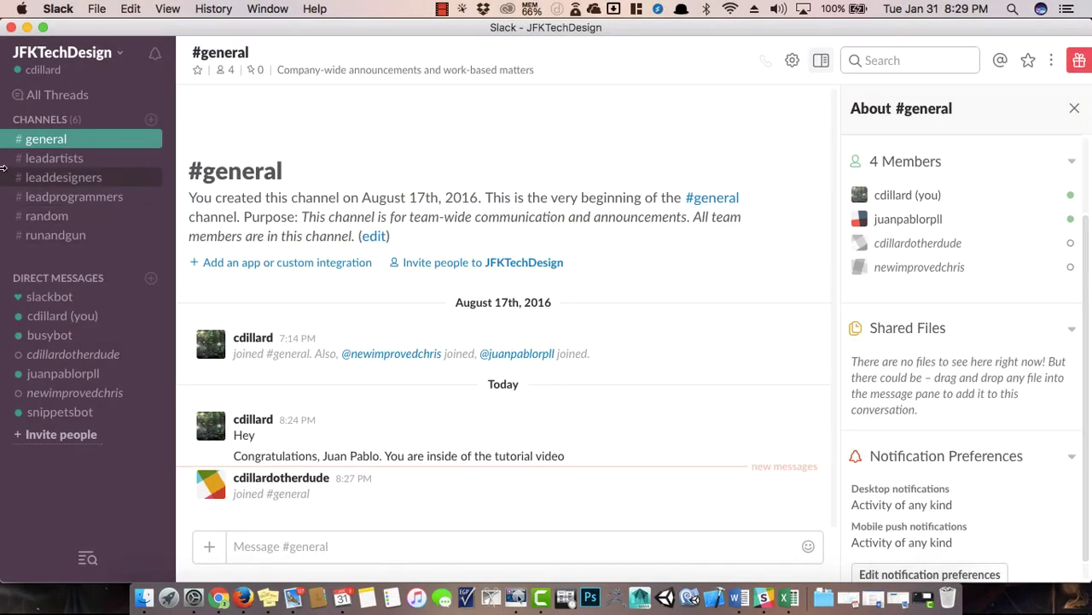
pyautogui.click(54, 158)
pyautogui.click(51, 139)
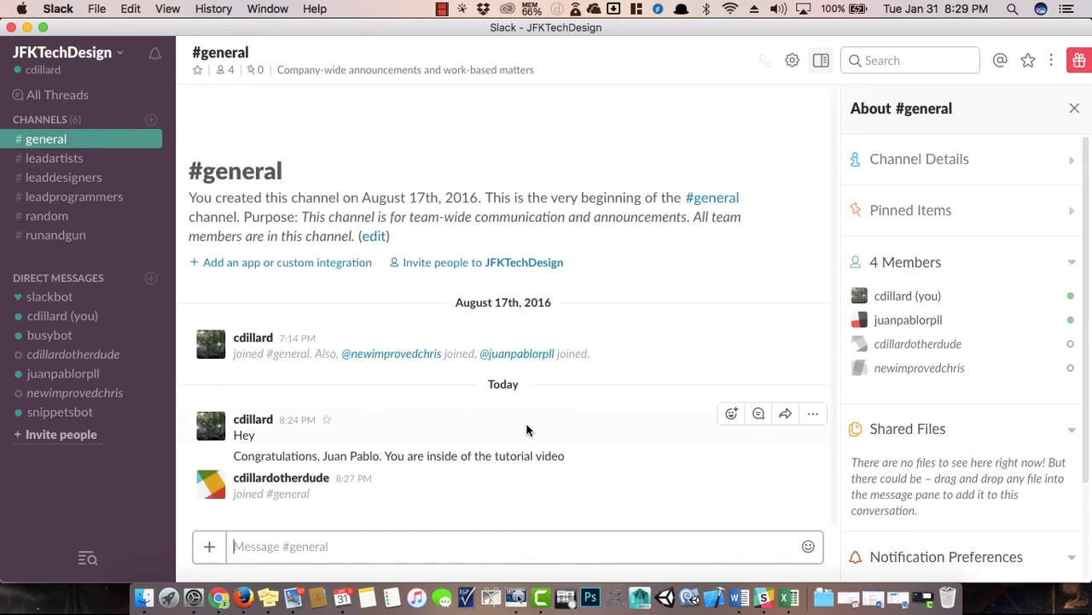
pyautogui.scroll(-2, 897, 455)
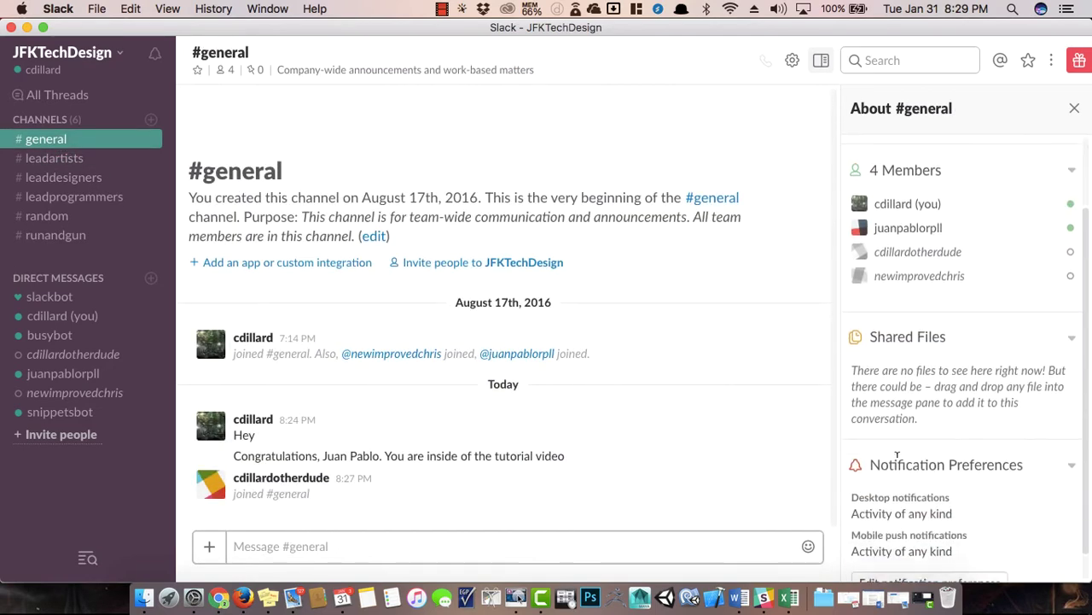
pyautogui.scroll(-1, 897, 455)
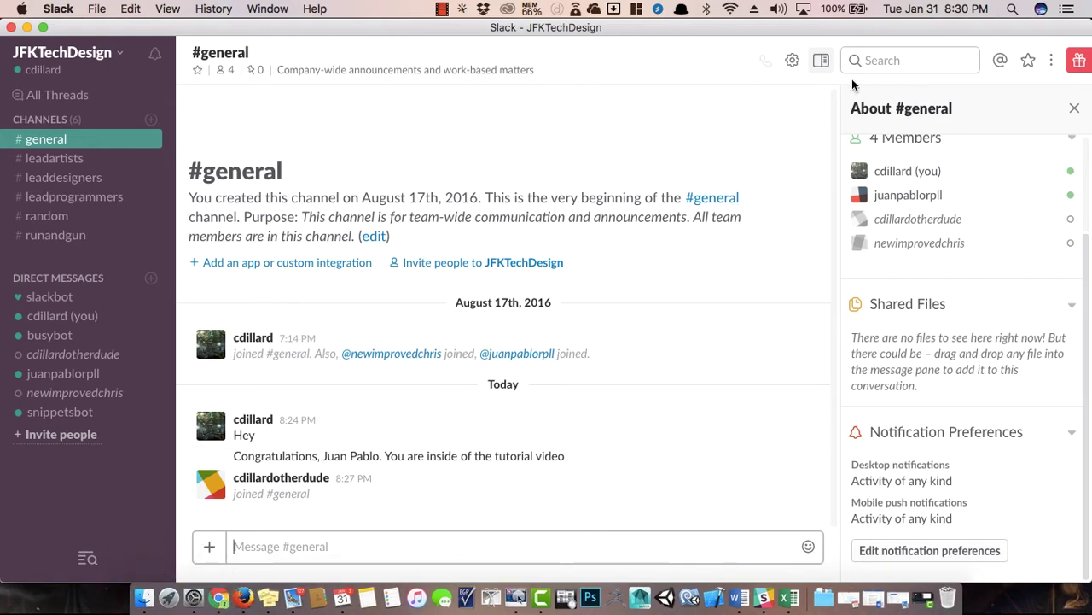
# Restore the Slack window and minimize the Chrome, Excel, Word, Bluetooth and Finder windows.
pyautogui.doubleClick(894, 28)
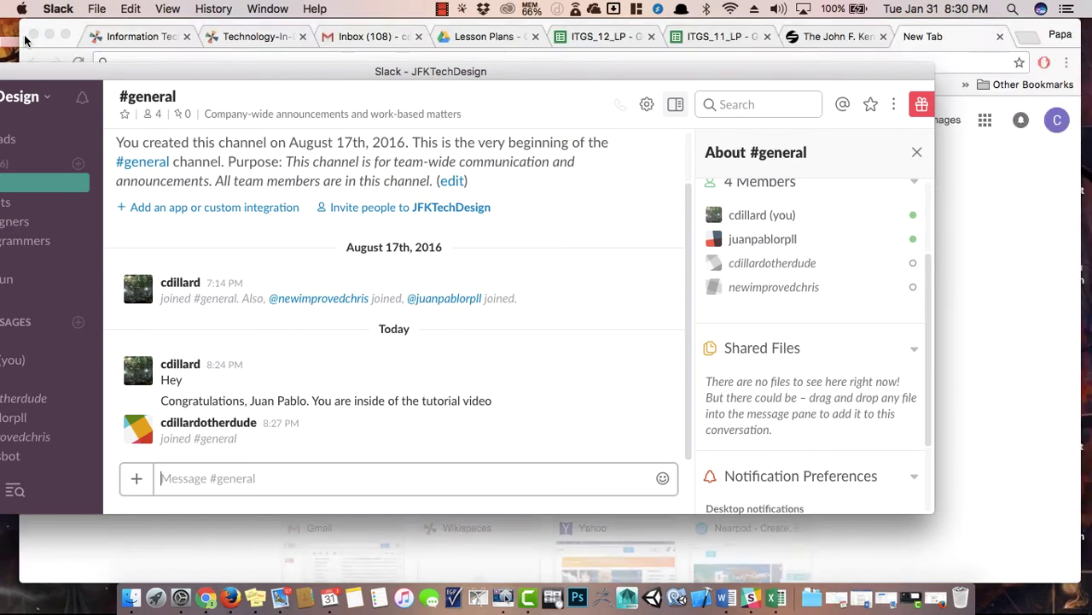
pyautogui.click(26, 35)
pyautogui.click(50, 36)
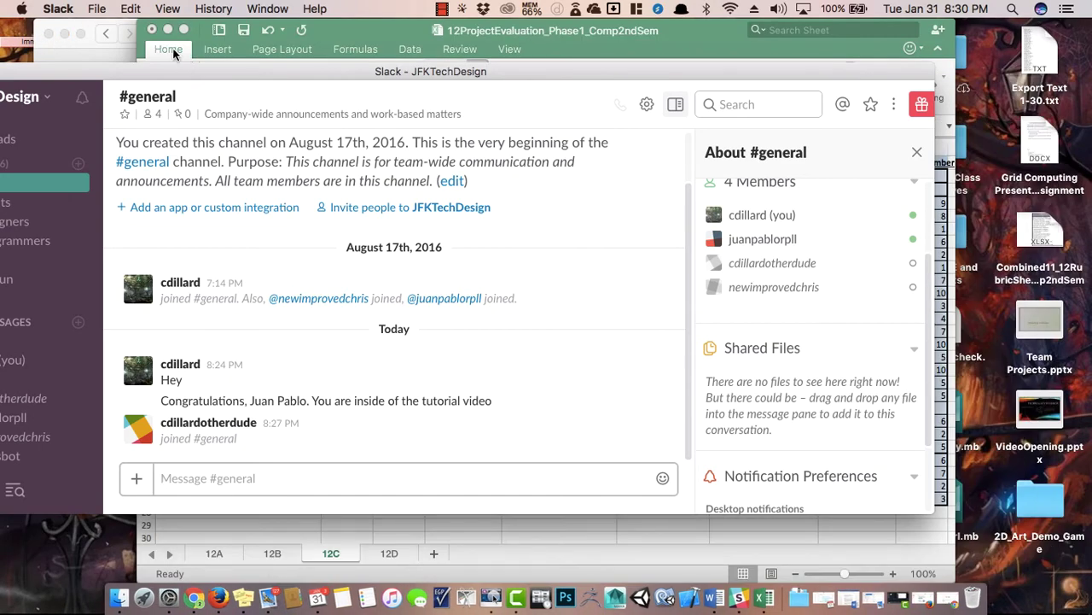
pyautogui.click(169, 30)
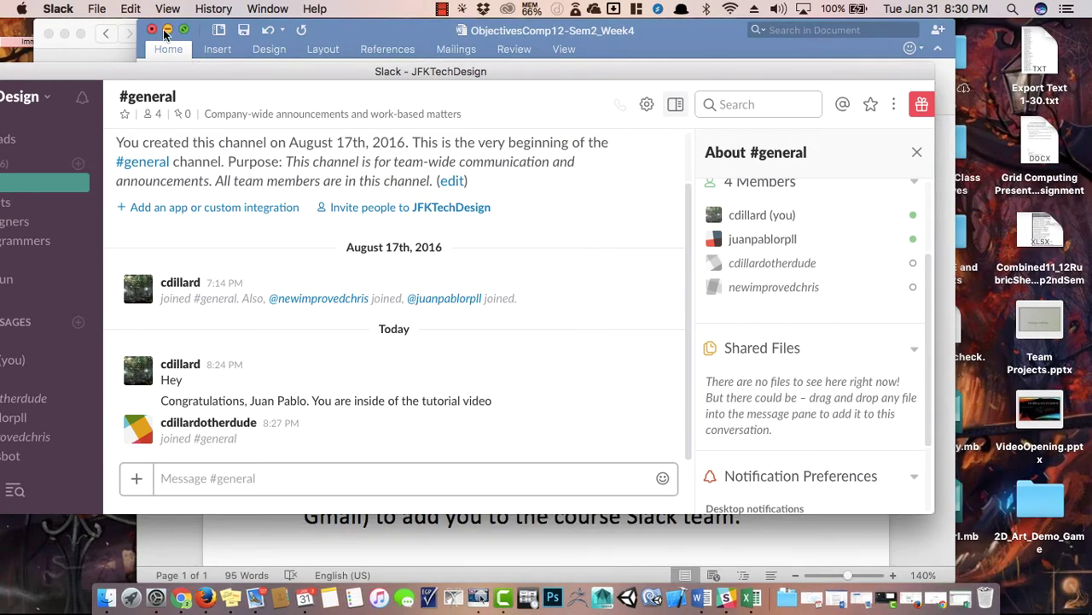
pyautogui.click(164, 34)
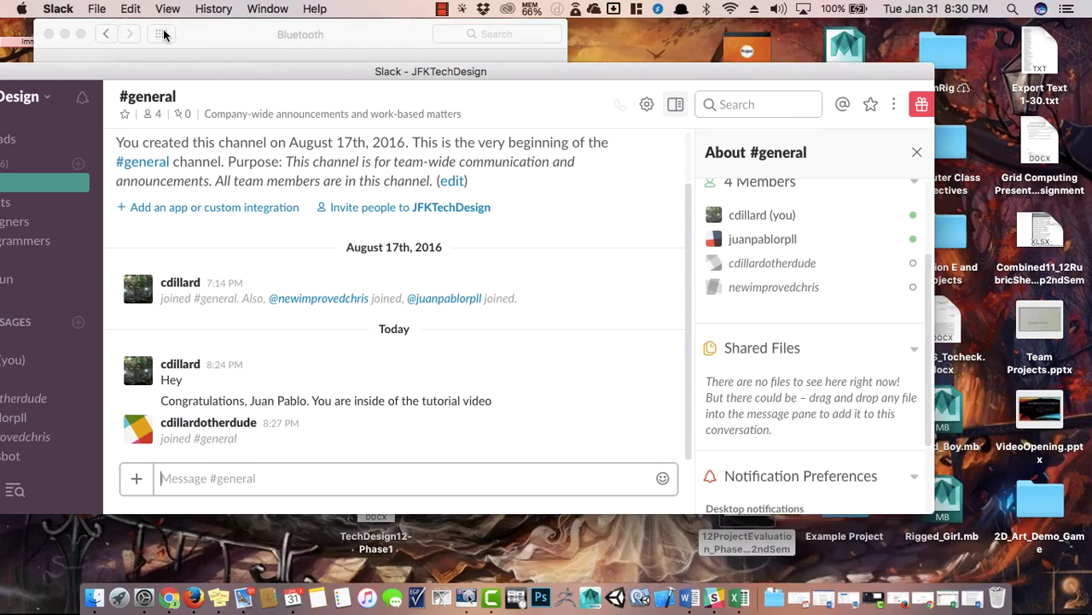
pyautogui.click(64, 34)
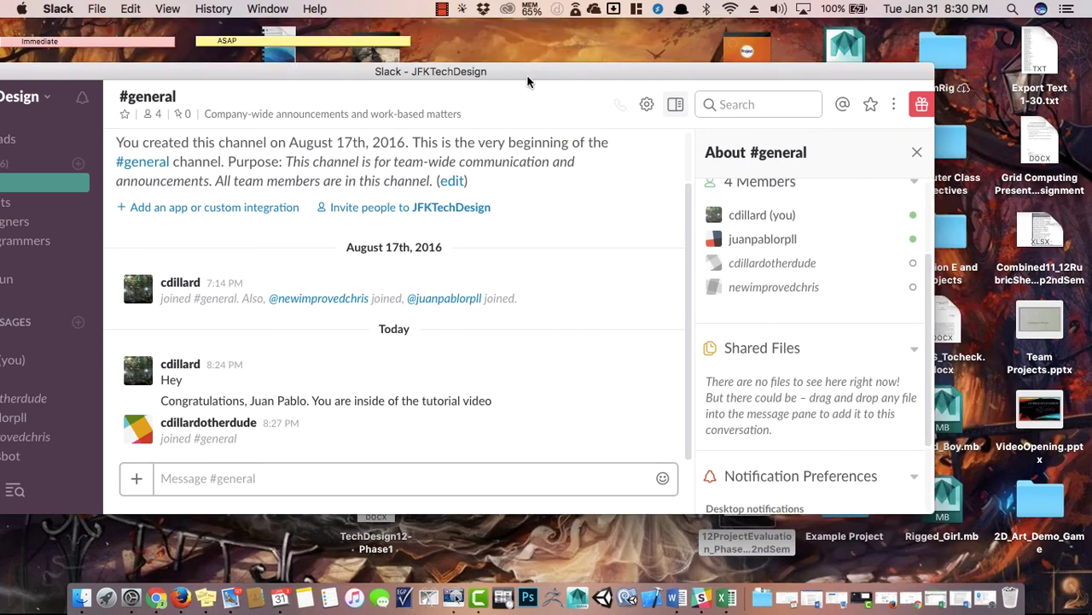
pyautogui.moveTo(527, 81); pyautogui.dragTo(506, 145)
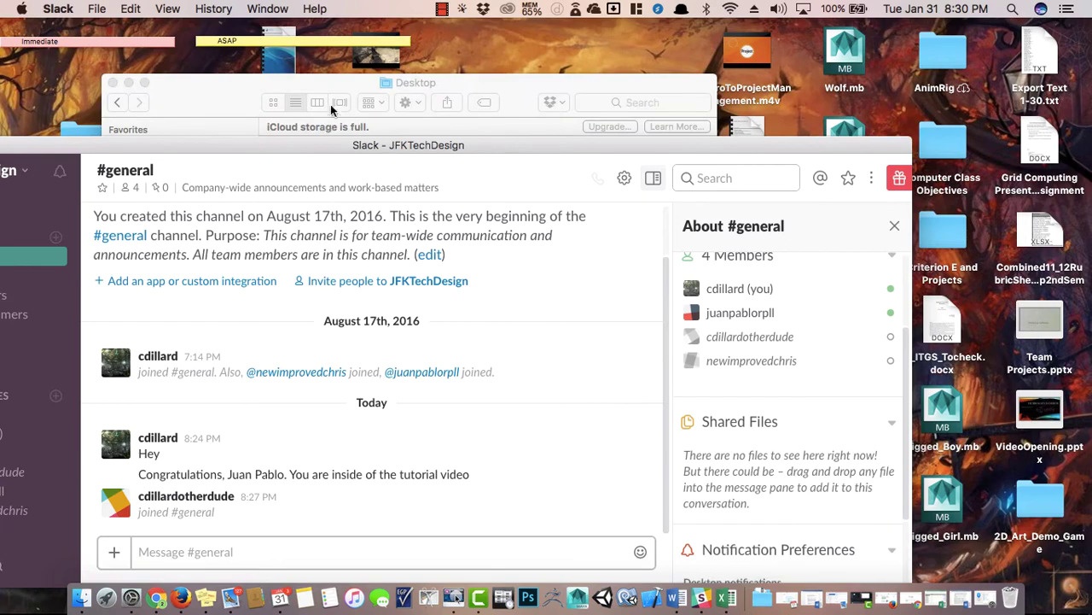
pyautogui.moveTo(339, 85); pyautogui.dragTo(341, 133)
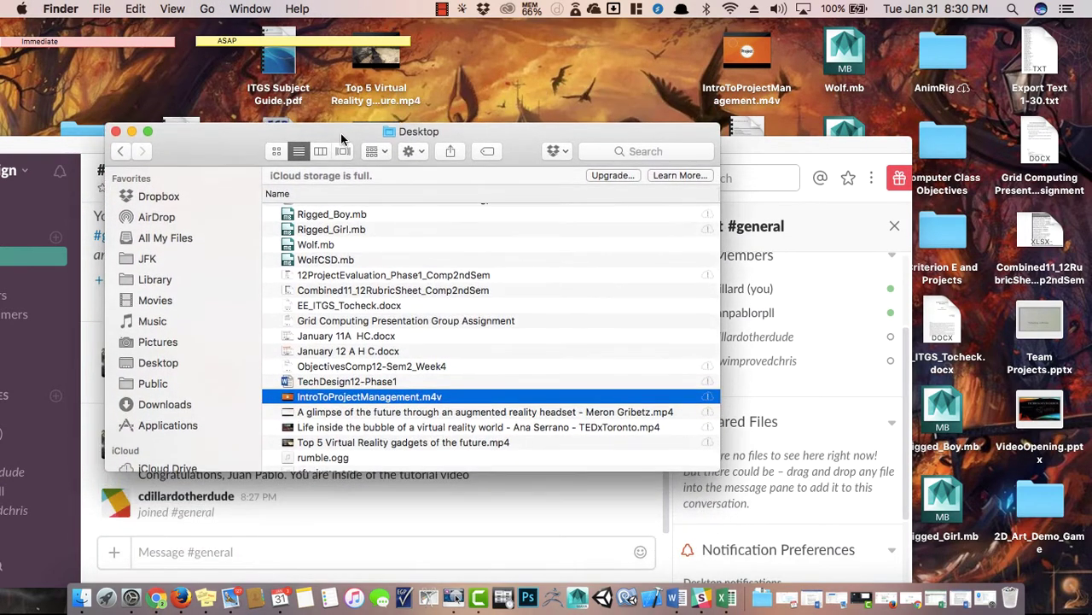
pyautogui.click(132, 132)
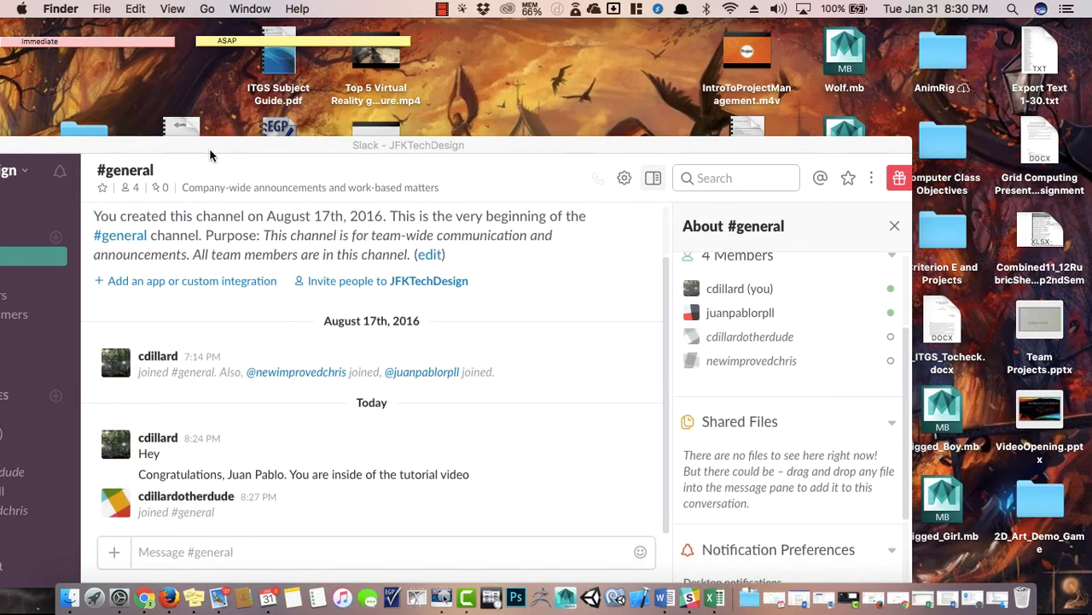
# Drag the uGuiPlaymaker.unitypackage icon down the desktop, moving Slack aside and back.
pyautogui.moveTo(244, 149); pyautogui.dragTo(562, 65)
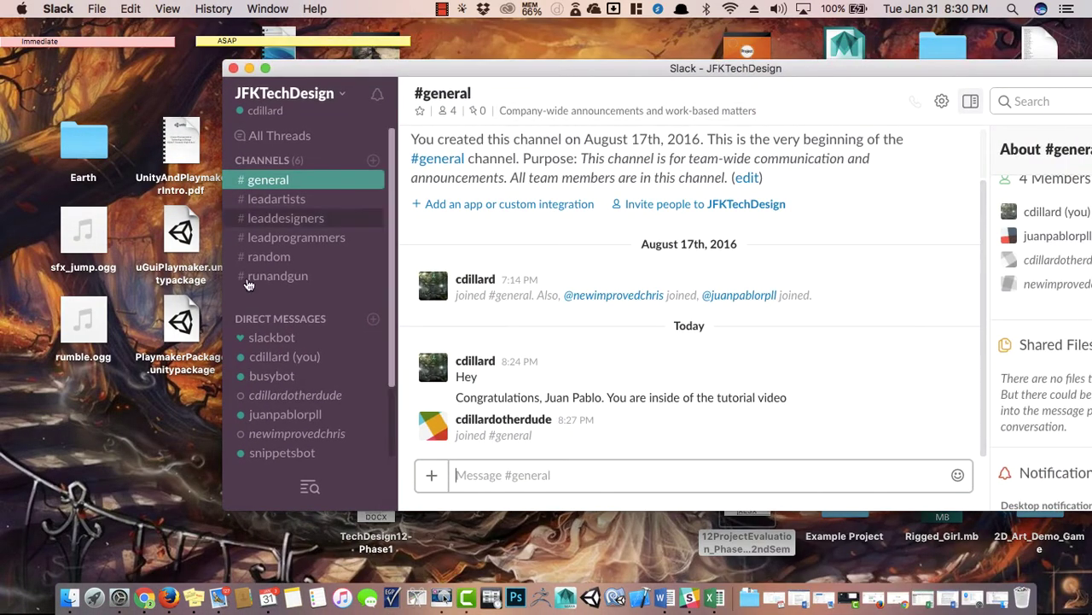
pyautogui.moveTo(178, 231); pyautogui.dragTo(82, 454)
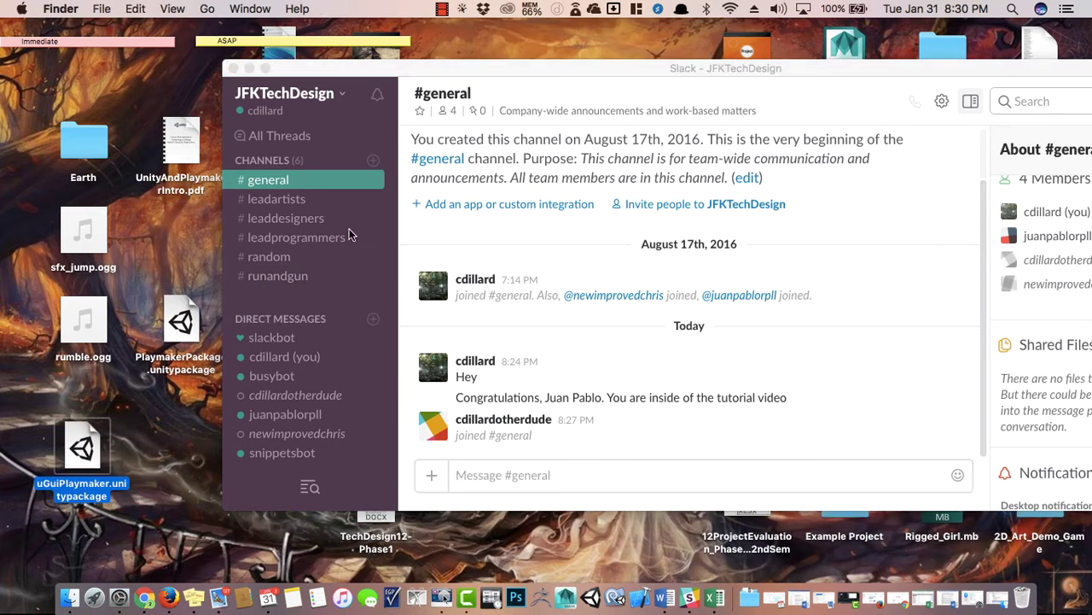
pyautogui.moveTo(604, 66); pyautogui.dragTo(479, 70)
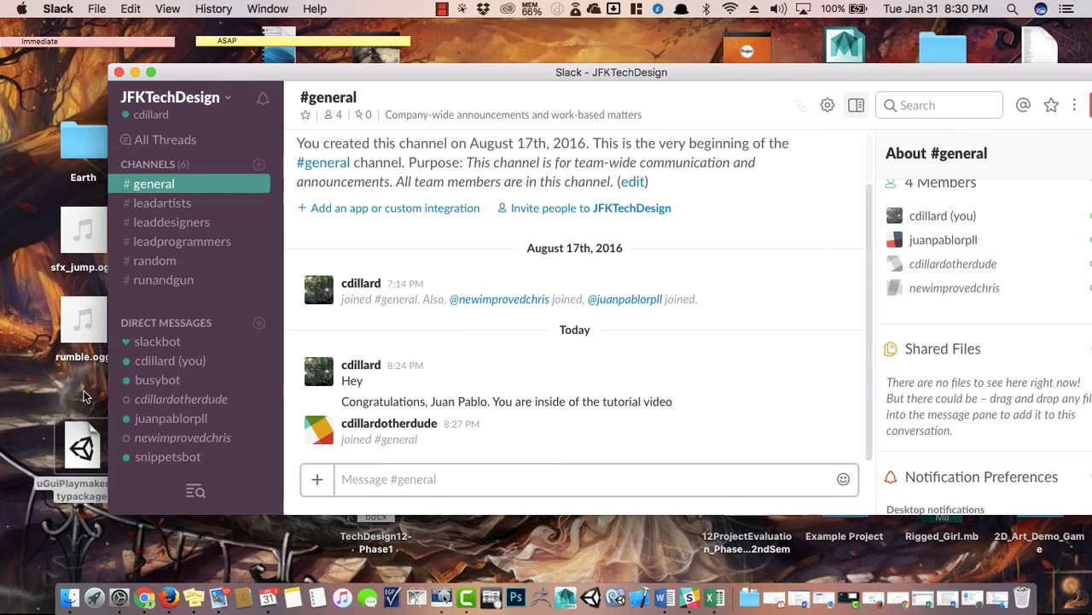
# Drag uGuiPlaymaker.unitypackage from the desktop onto the Slack #general channel to upload it.
pyautogui.click(90, 469)
pyautogui.moveTo(89, 469); pyautogui.dragTo(58, 420)
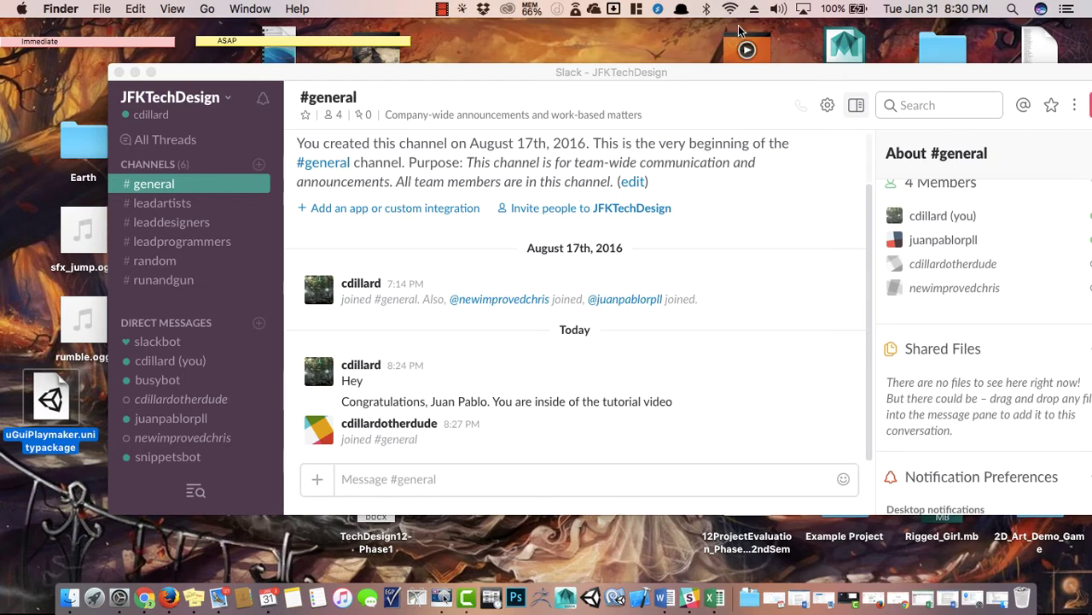
pyautogui.moveTo(667, 70); pyautogui.dragTo(648, 39)
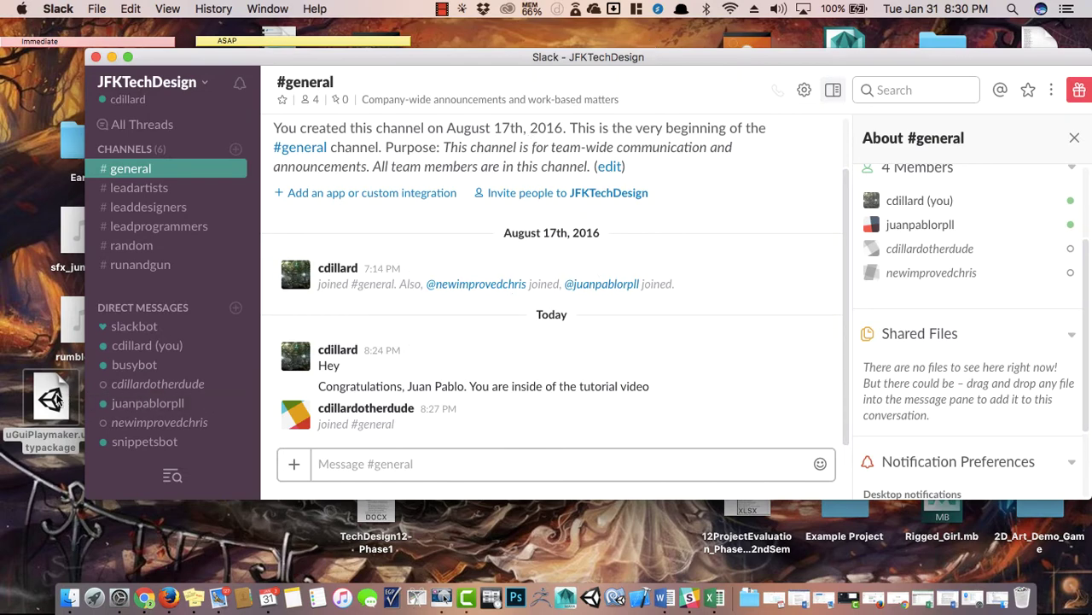
pyautogui.moveTo(57, 400); pyautogui.dragTo(976, 367)
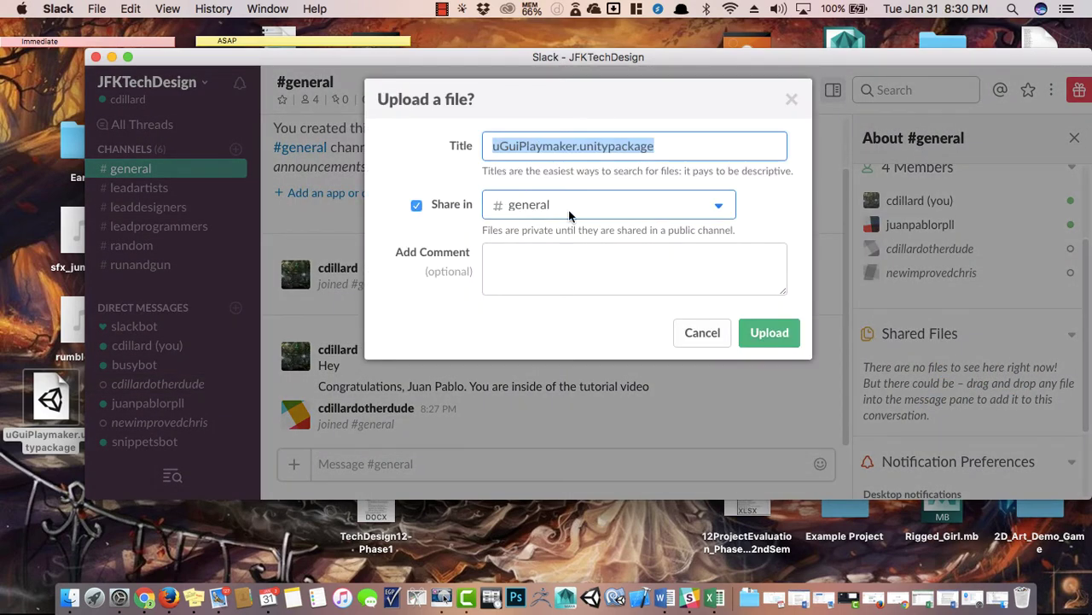
# Keep #general as the destination and write the comment 'An Example File To Share! Don't download it.'.
pyautogui.click(723, 206)
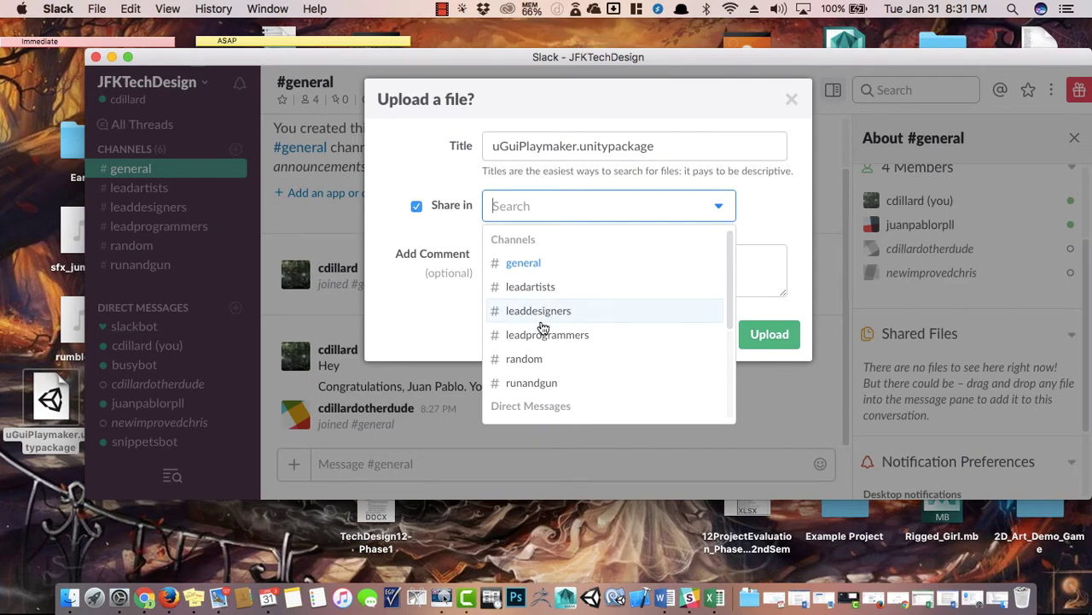
pyautogui.click(770, 207)
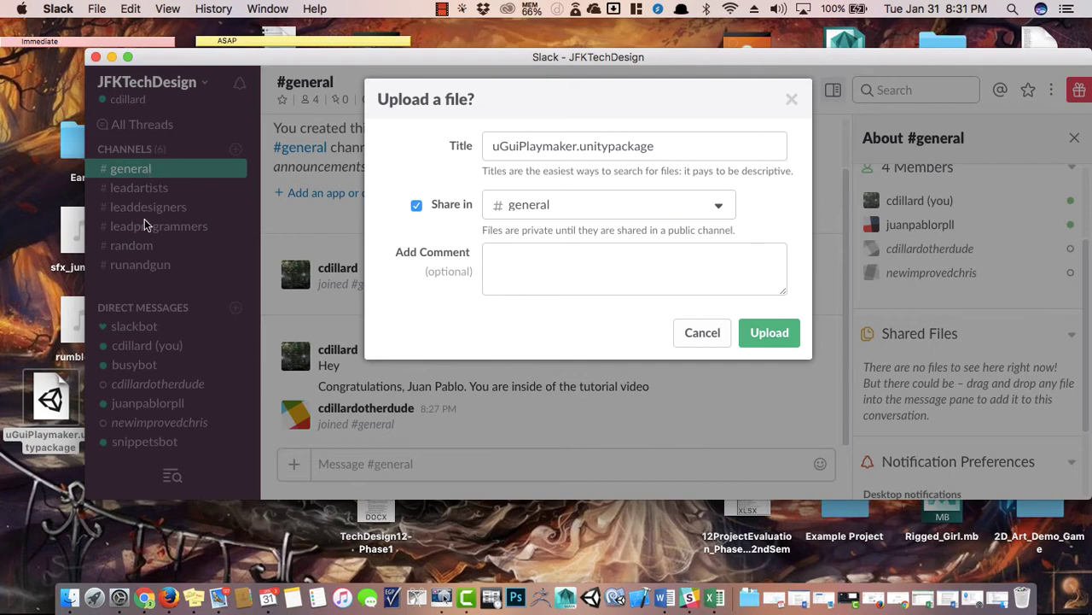
pyautogui.click(510, 247)
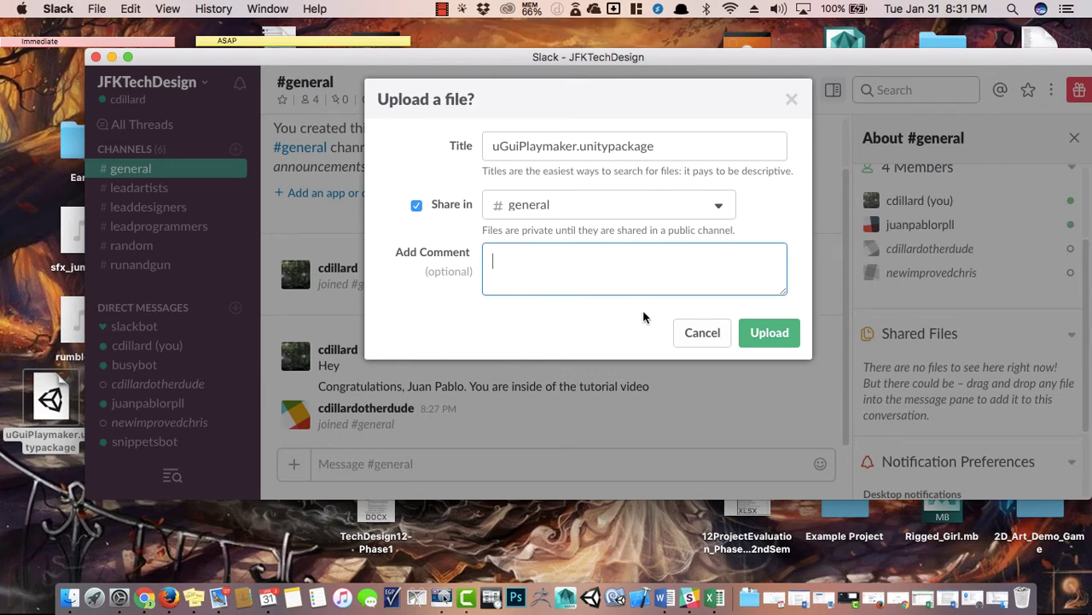
pyautogui.write('An Exmpl')
pyautogui.press('BackSpace')
pyautogui.press('BackSpace')
pyautogui.press('BackSpace')
pyautogui.press('BackSpace')
pyautogui.write('am')
pyautogui.press('BackSpace')
pyautogui.press('BackSpace')
pyautogui.write('xample File To Share!')
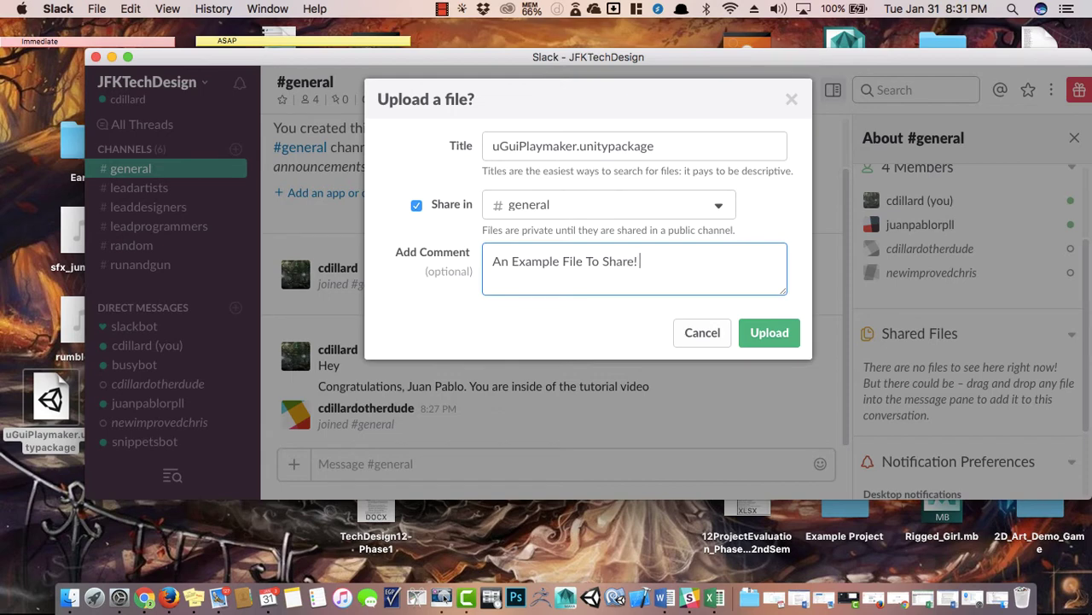
pyautogui.write(' Downl')
pyautogui.press('BackSpace')
pyautogui.press('BackSpace')
pyautogui.write("n't download it. It's")
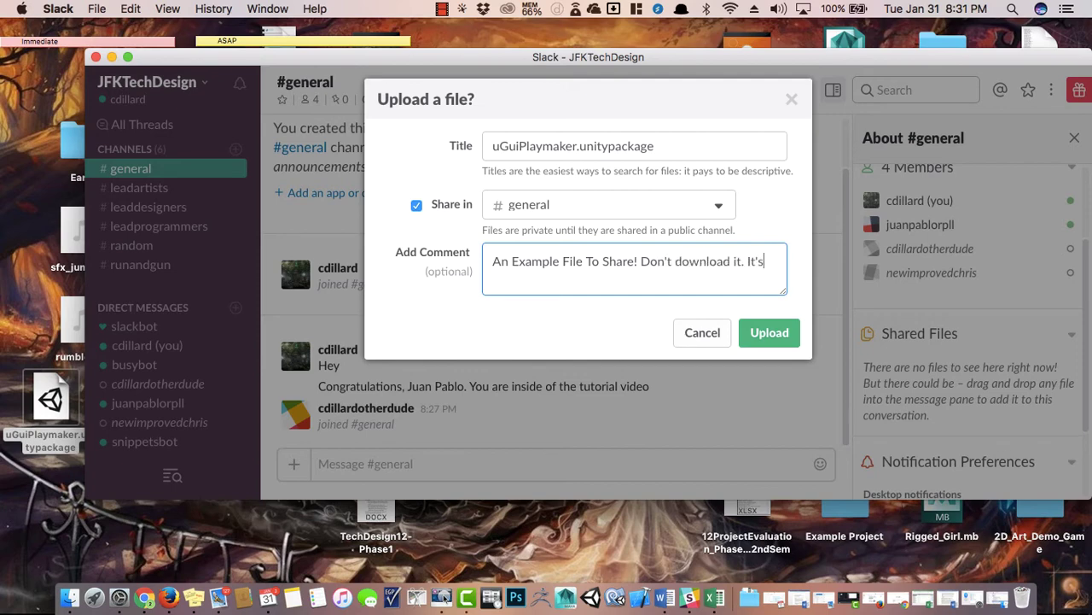
pyautogui.write(' u')
# Delete the unfinished trailing sentence from the comment and upload the file.
pyautogui.click(645, 318)
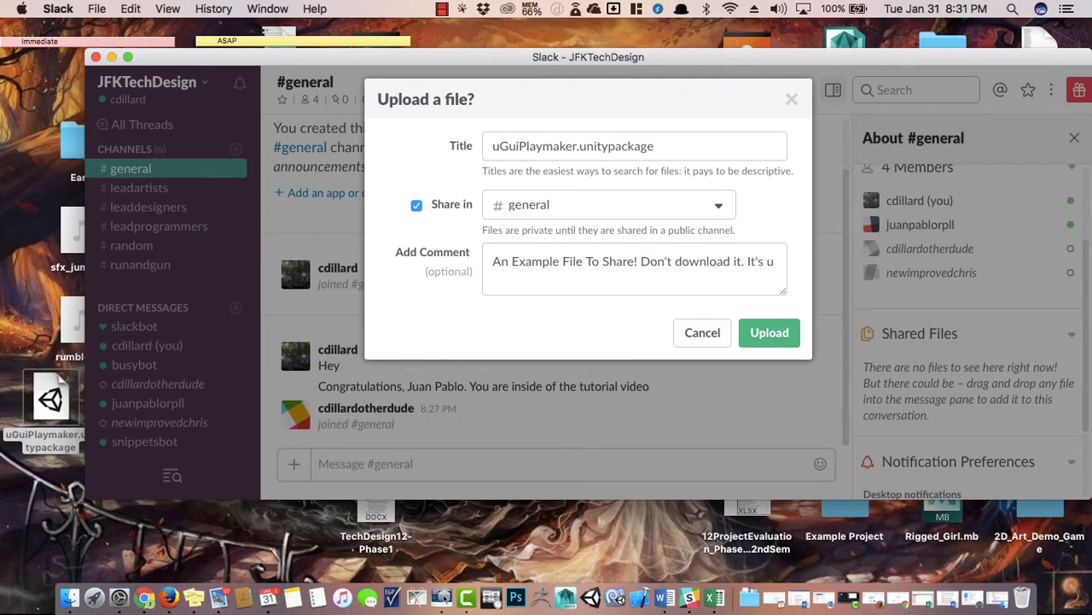
pyautogui.click(751, 264)
pyautogui.moveTo(748, 262); pyautogui.dragTo(775, 261)
pyautogui.press('BackSpace')
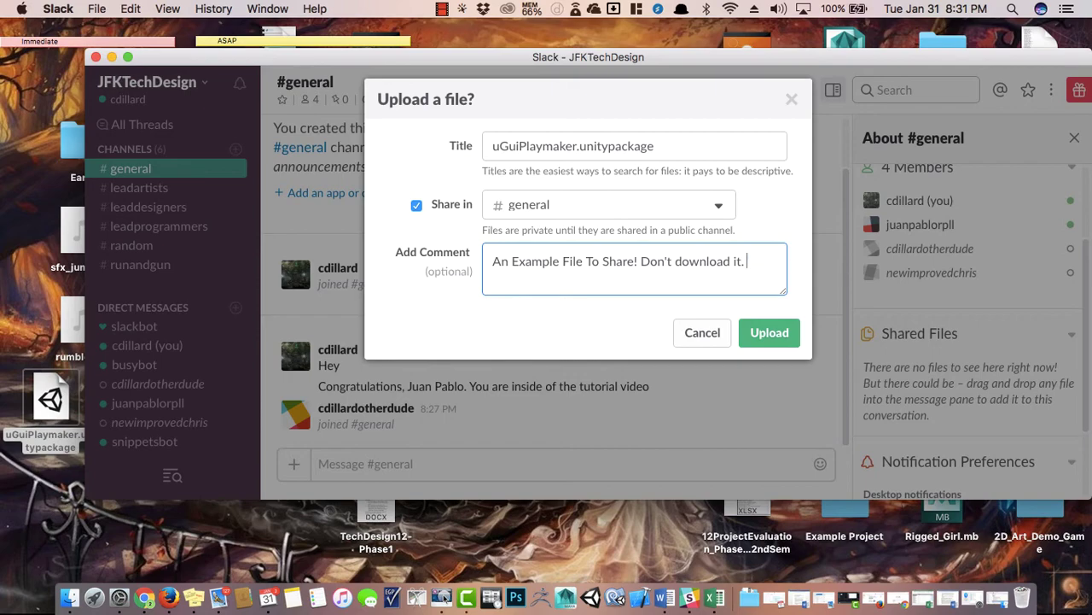
pyautogui.click(770, 329)
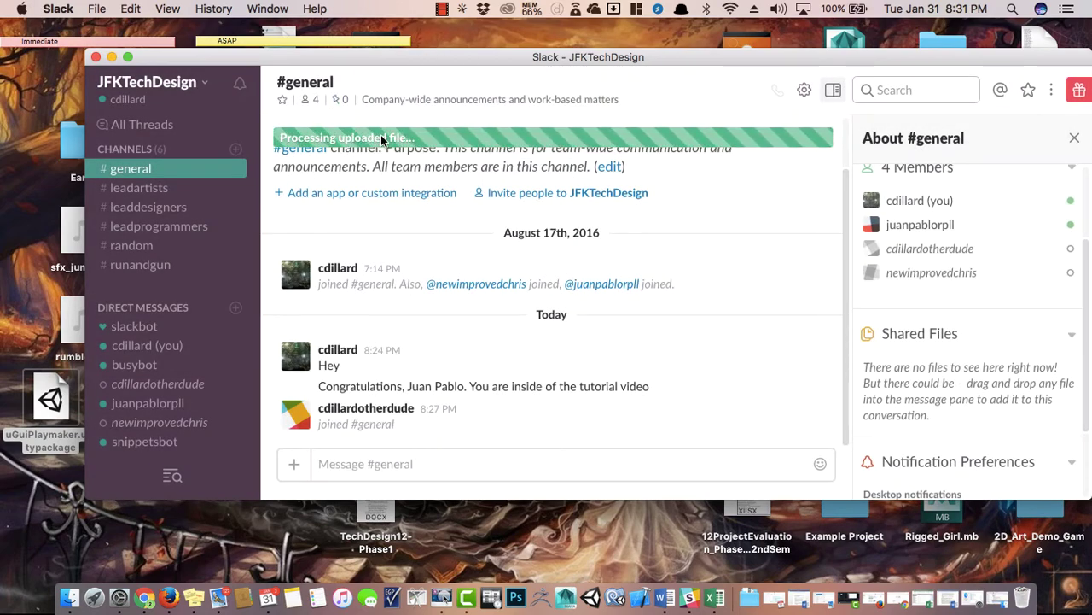
# Maximize Slack, add a thumbs-up reaction to the uGuiPlaymaker.unitypackage post, and open its file details.
pyautogui.doubleClick(470, 53)
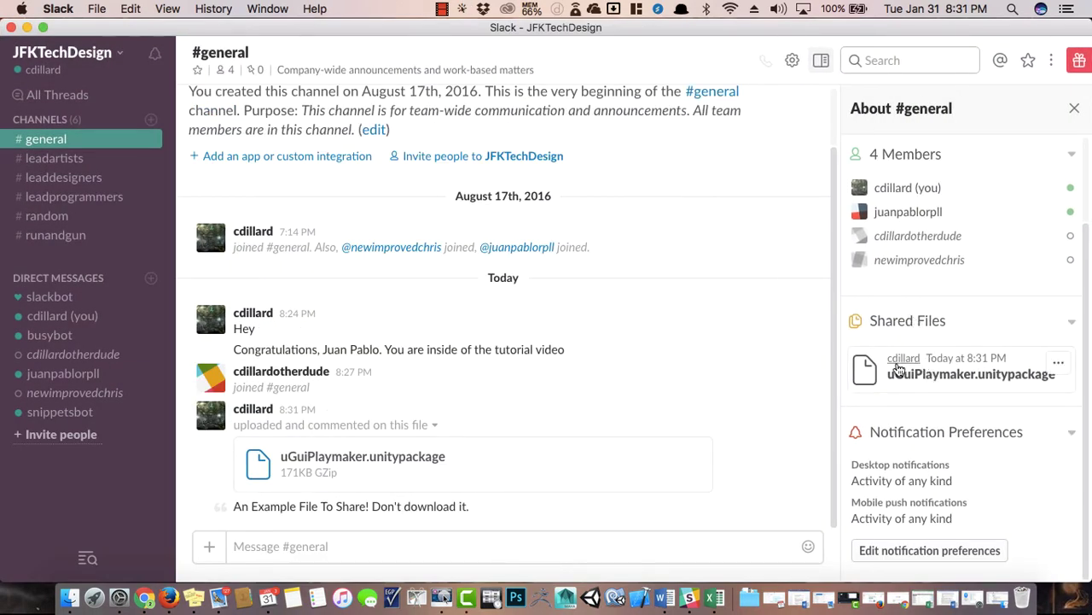
pyautogui.click(1056, 365)
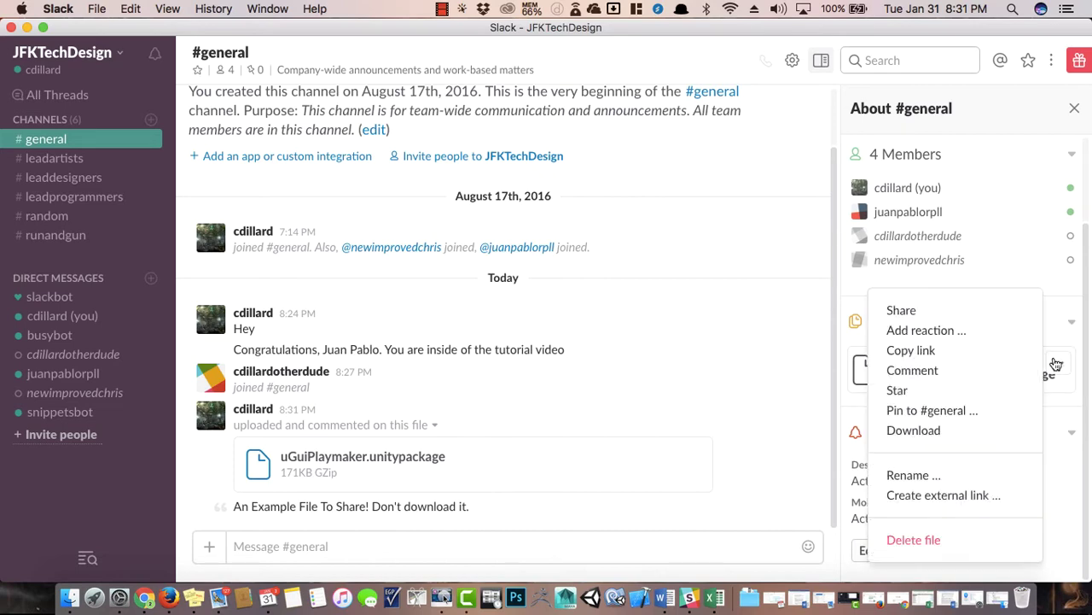
pyautogui.click(942, 331)
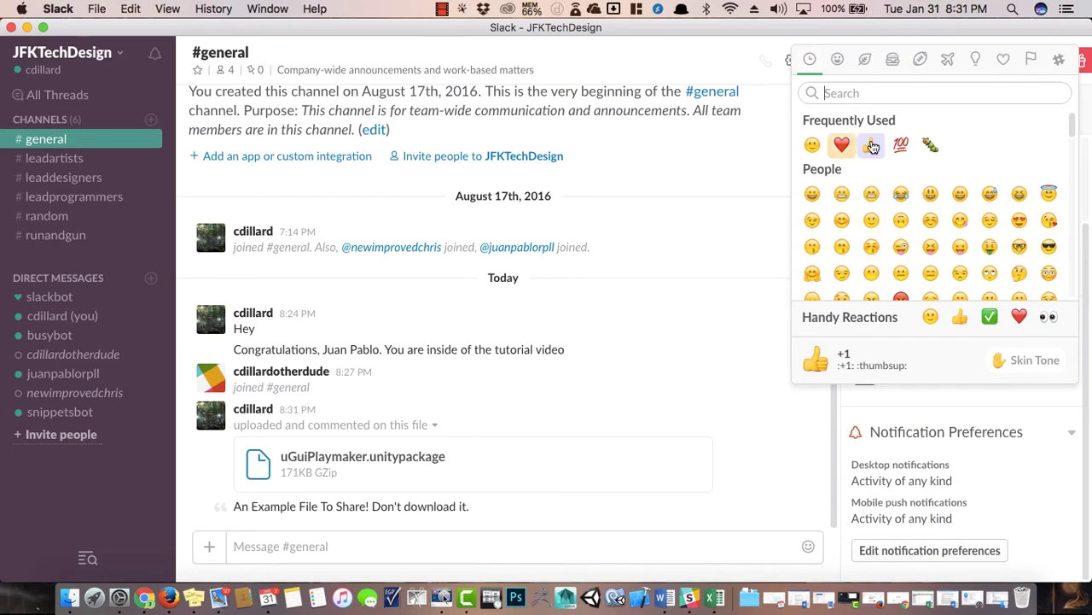
pyautogui.click(872, 147)
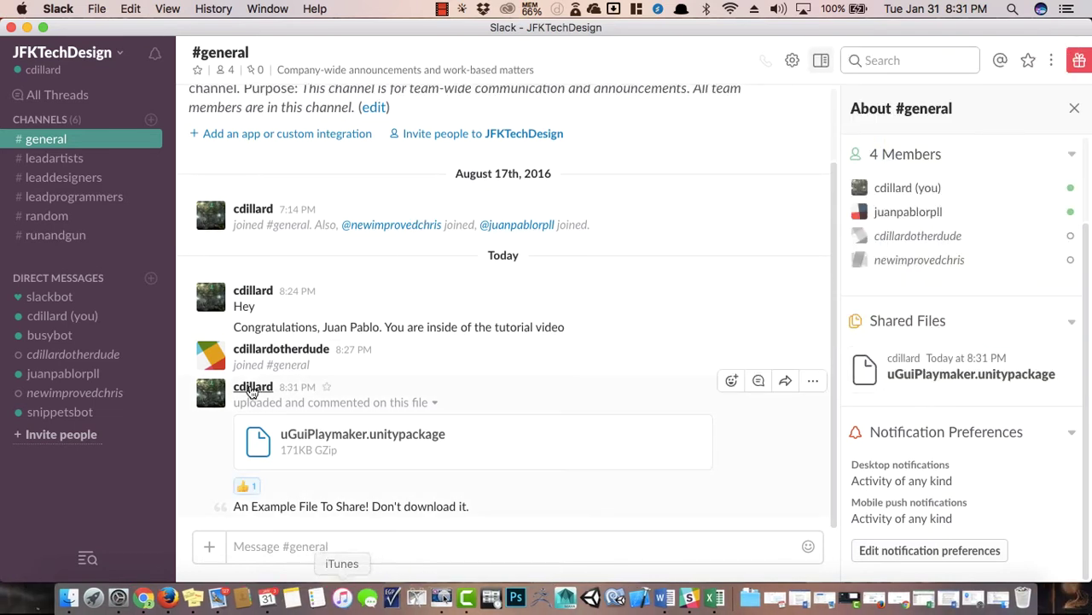
pyautogui.click(933, 374)
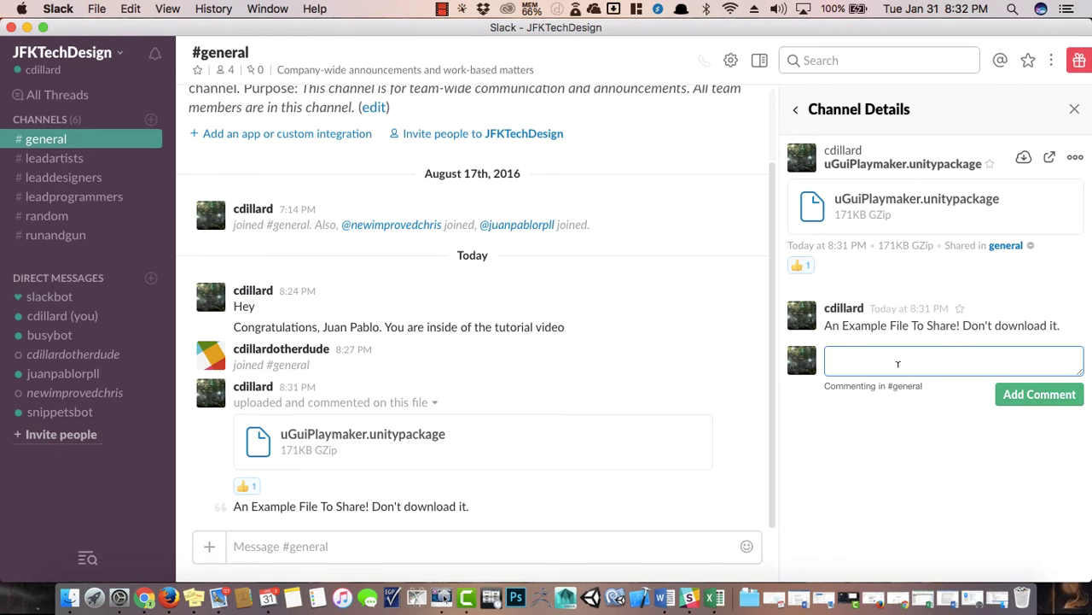
# Download uGuiPlaymaker, clear that Downloads entry, then download it again as uGuiPlaymaker (2).unitypackage.
pyautogui.click(888, 216)
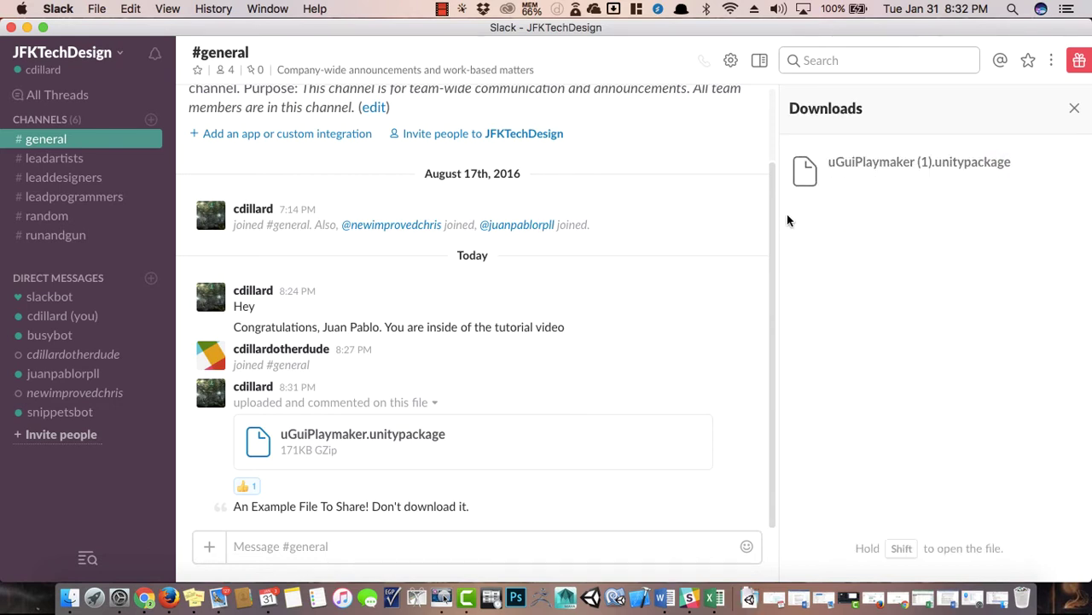
pyautogui.moveTo(840, 167)
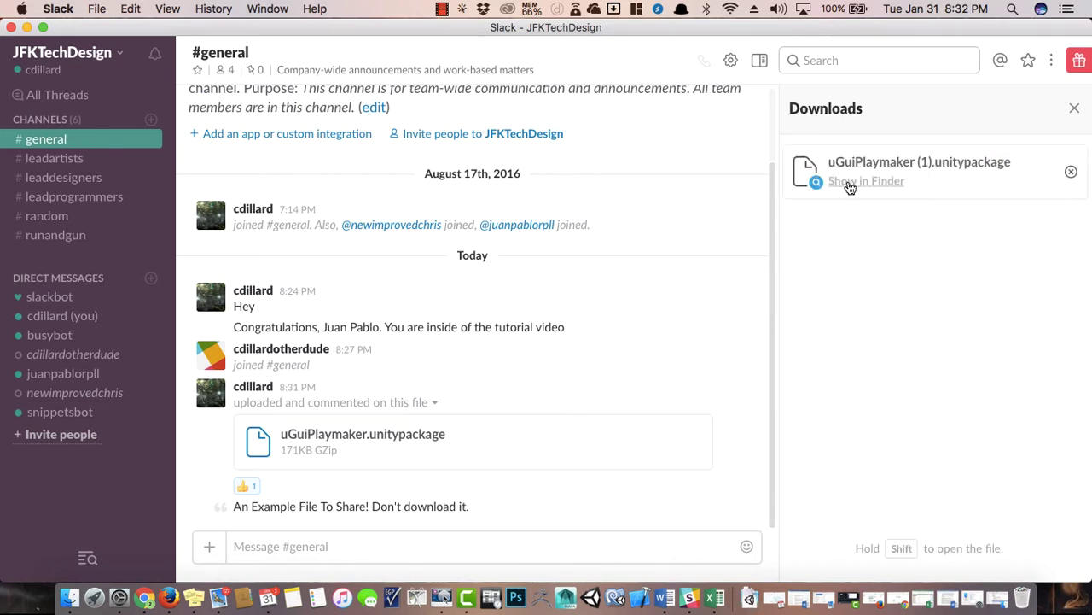
pyautogui.click(1074, 174)
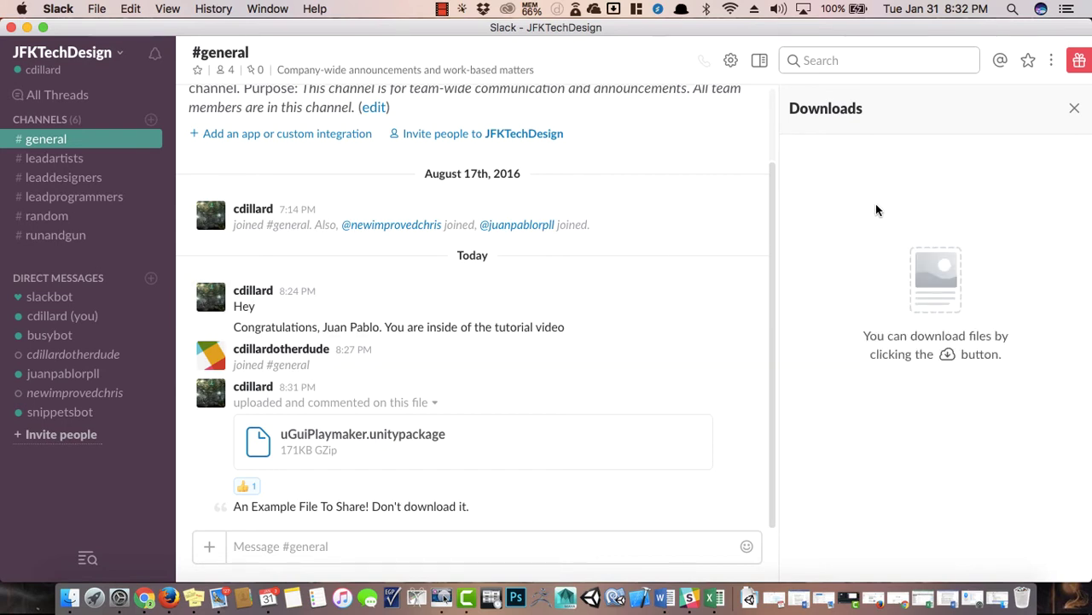
pyautogui.click(312, 433)
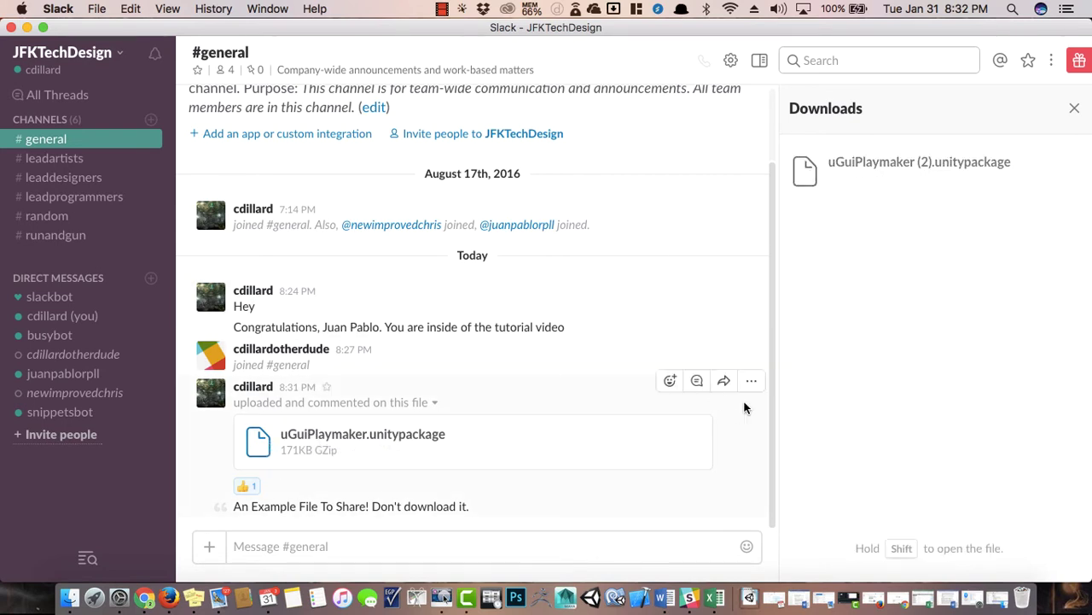
pyautogui.moveTo(963, 181)
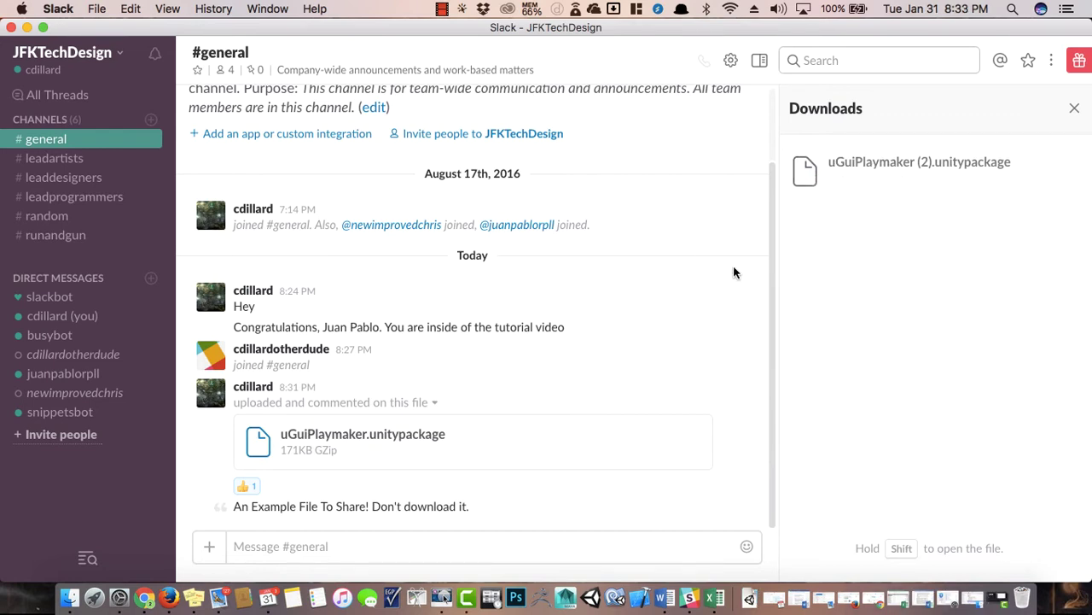
pyautogui.click(329, 543)
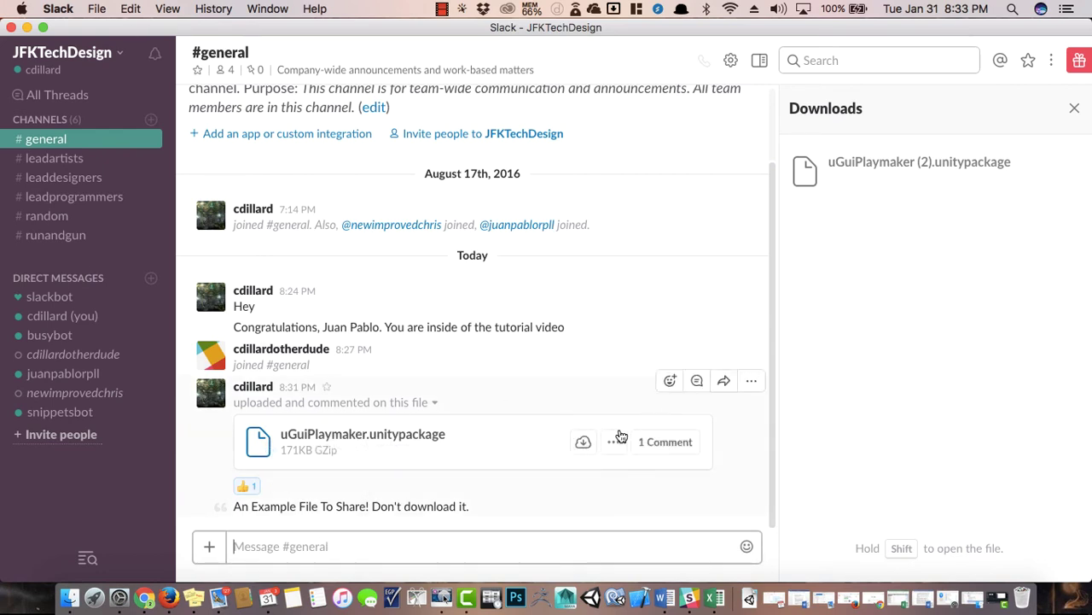
# Post the comment 'Thanks for that!' on the uGuiPlaymaker.unitypackage file.
pyautogui.click(664, 454)
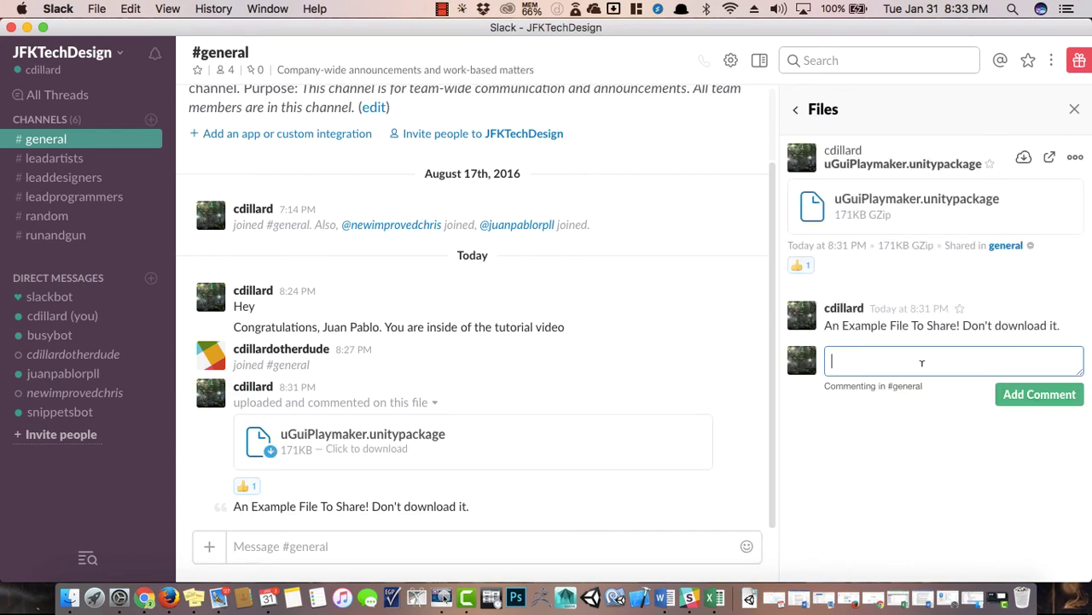
pyautogui.write('Thanks for that!')
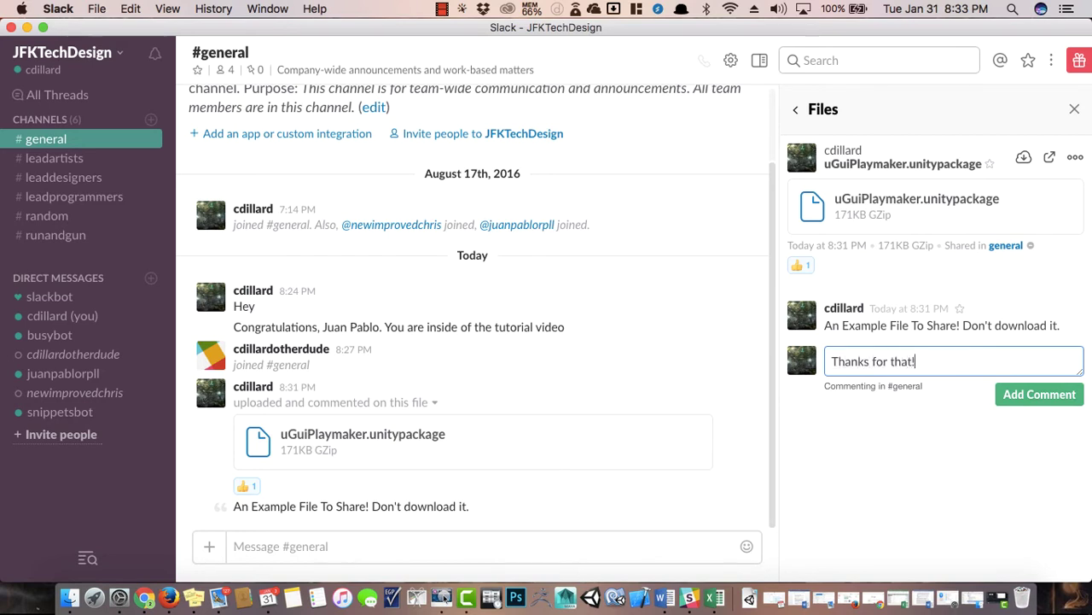
pyautogui.press('Return')
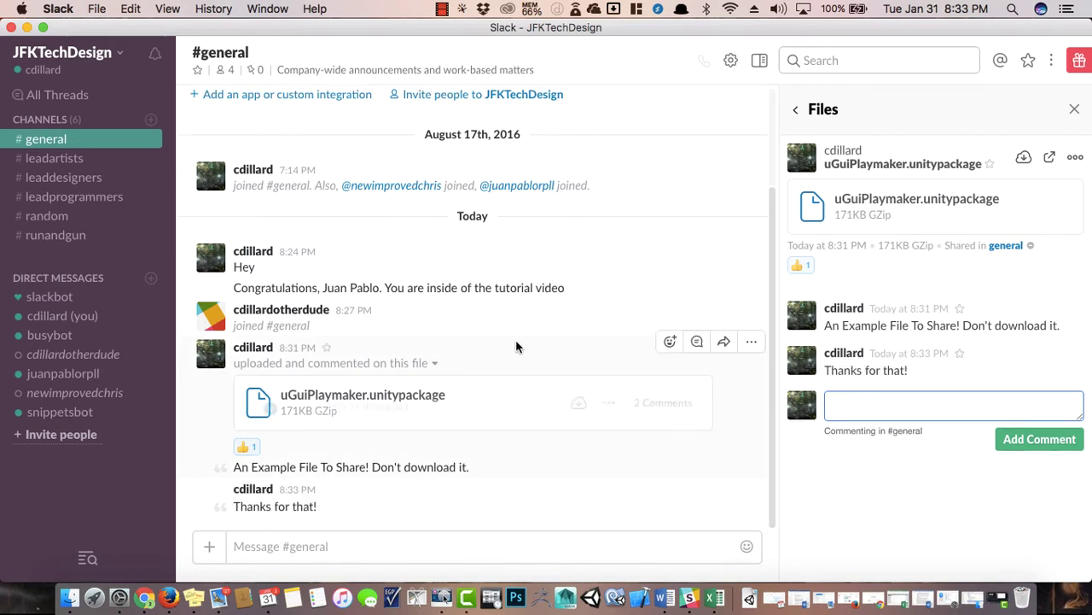
# Delete the file message, the 8:33 comment message and the join notice from #general.
pyautogui.click(750, 341)
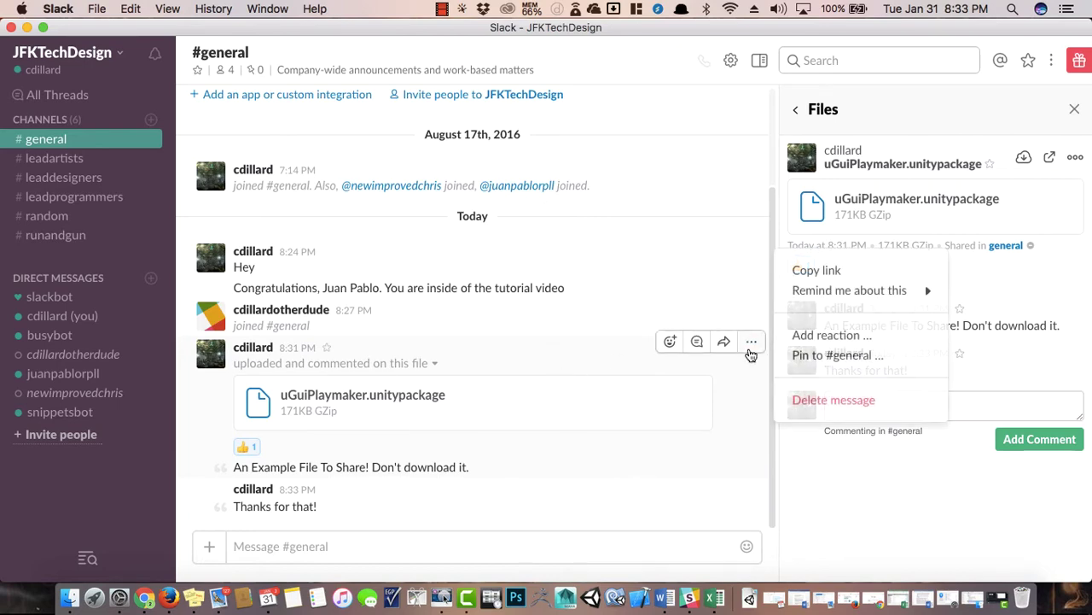
pyautogui.click(813, 401)
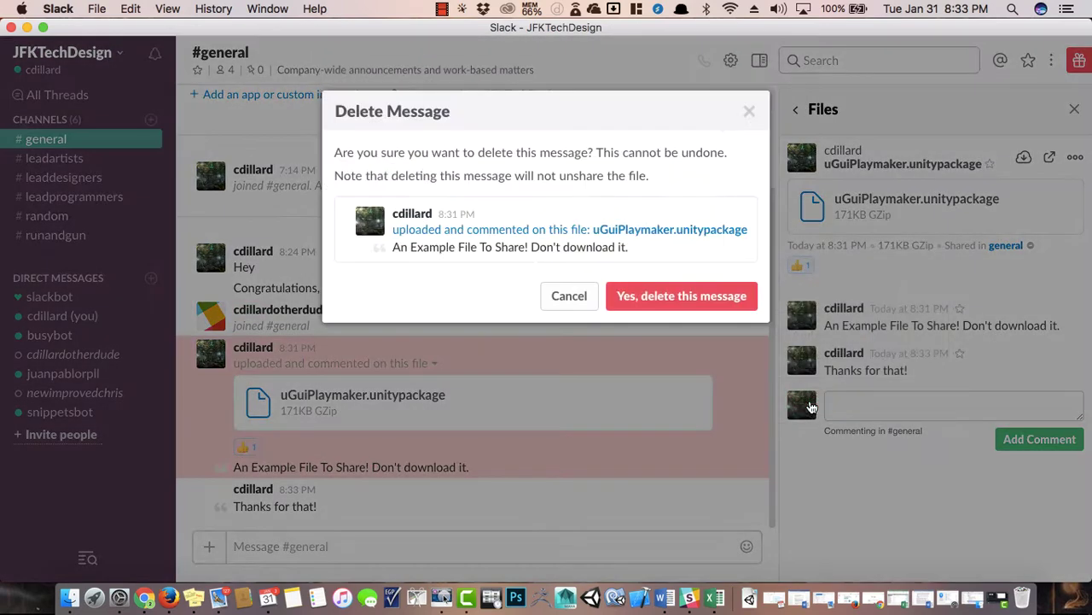
pyautogui.click(669, 295)
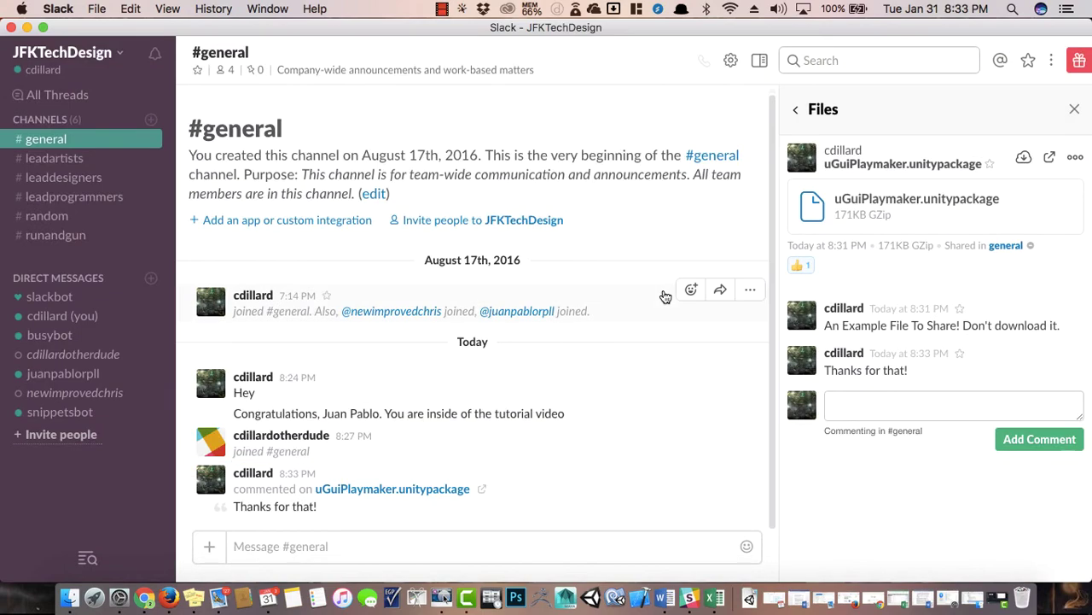
pyautogui.click(752, 467)
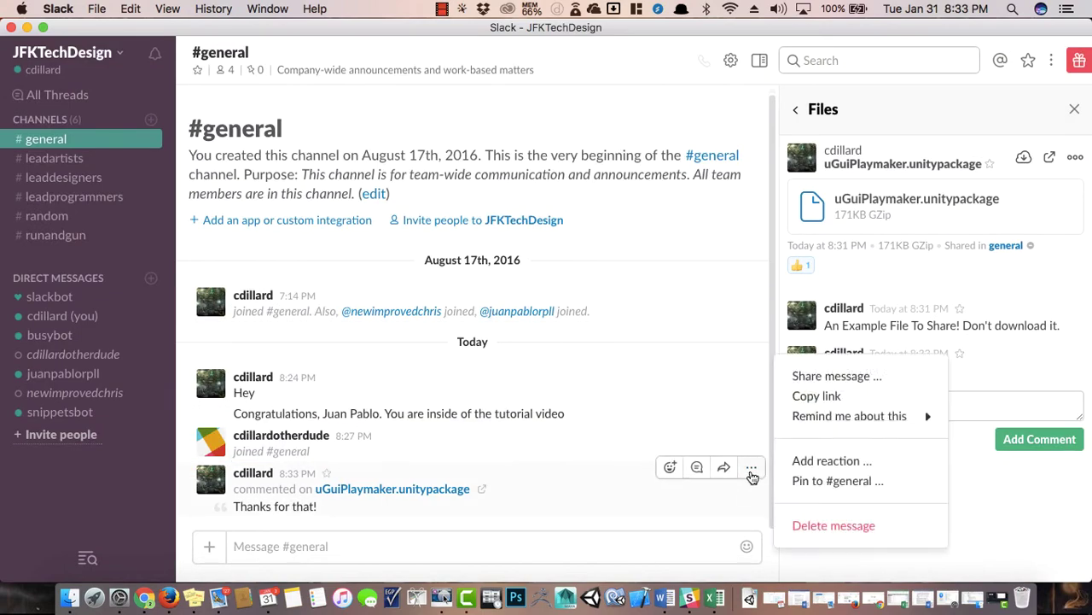
pyautogui.click(802, 524)
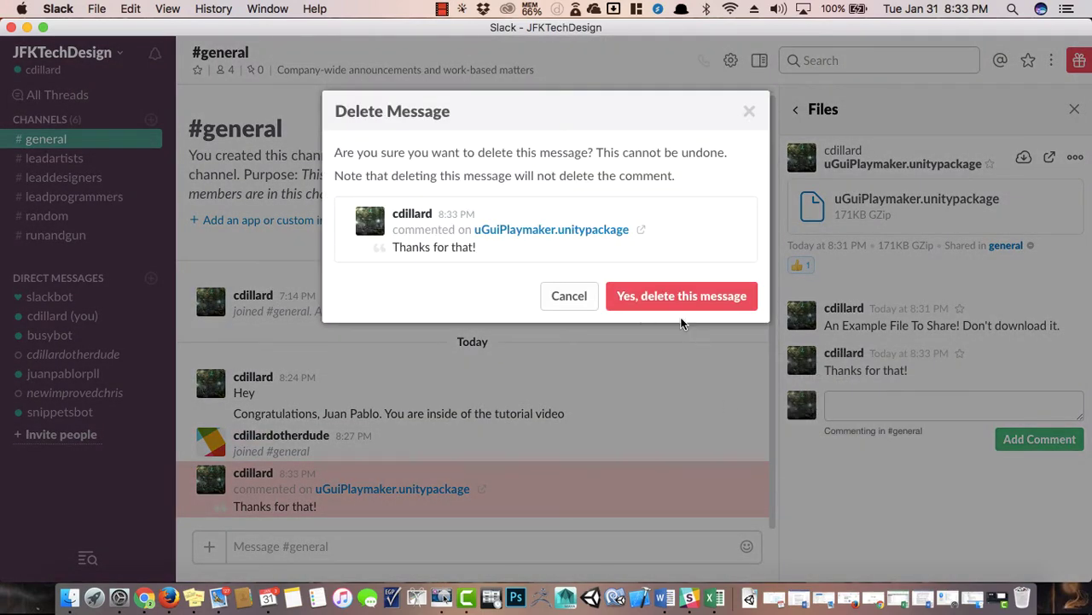
pyautogui.click(647, 309)
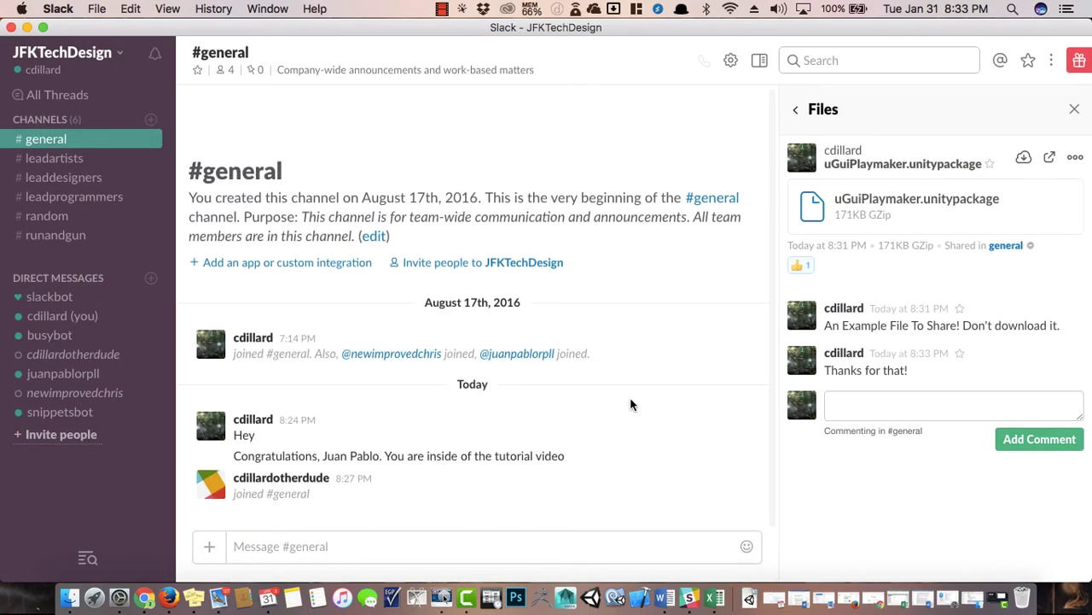
pyautogui.click(751, 473)
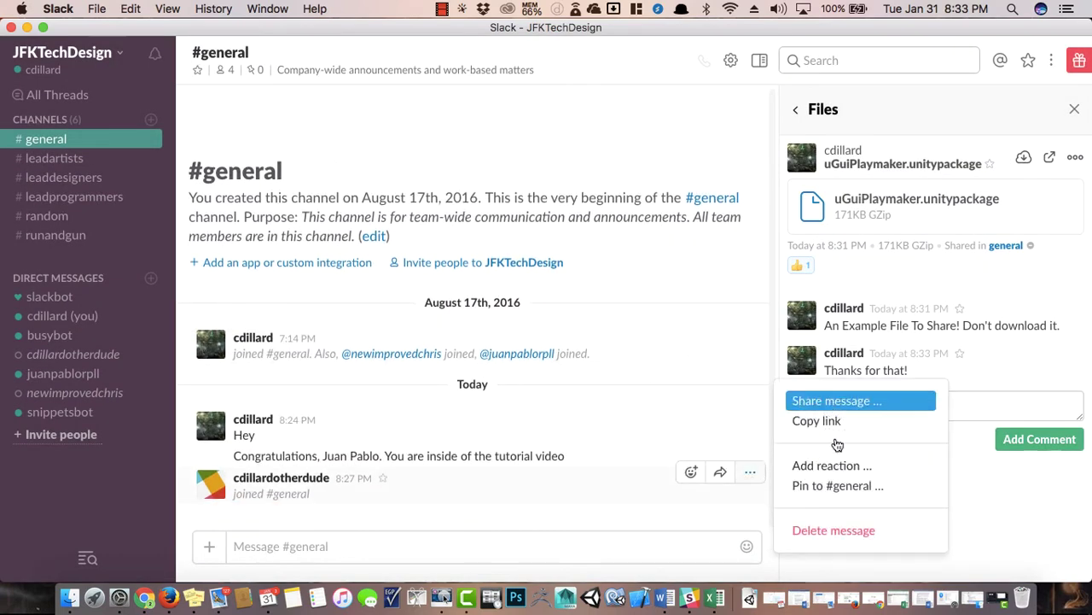
pyautogui.click(840, 531)
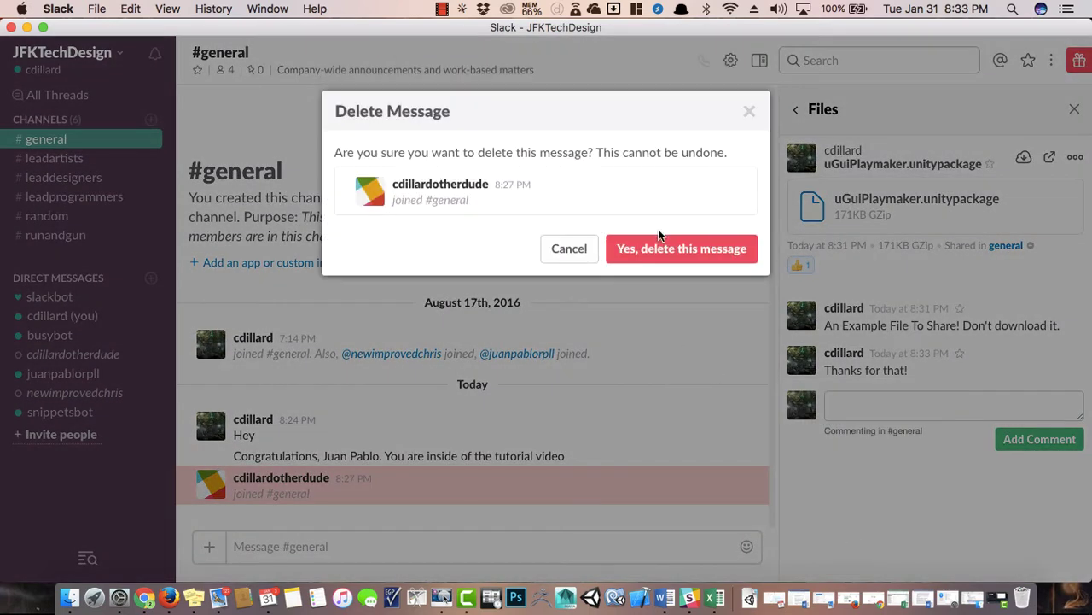
pyautogui.click(646, 254)
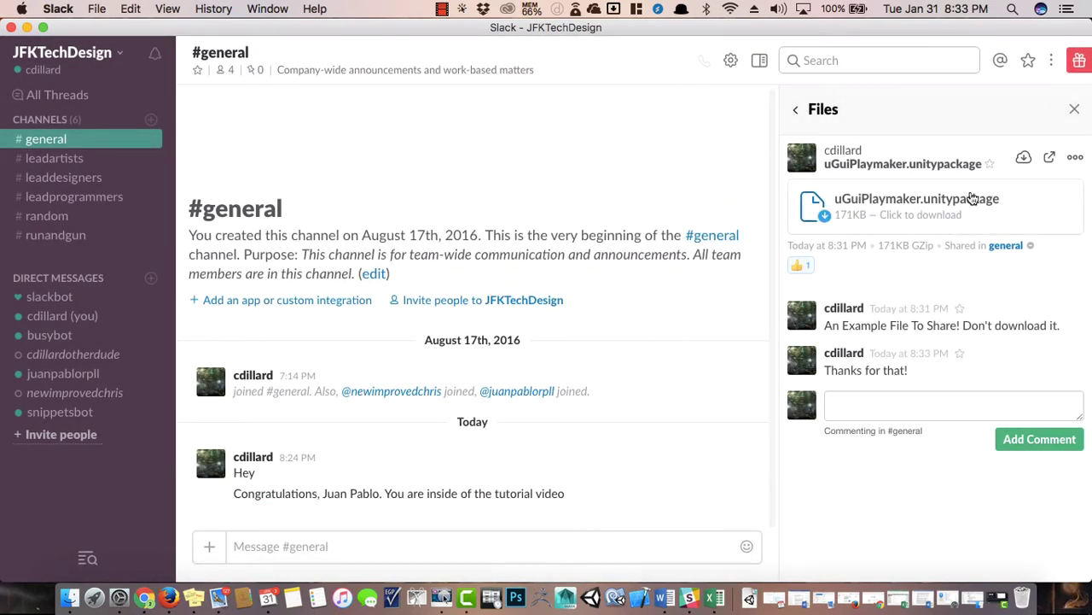
# Permanently delete the uGuiPlaymaker.unitypackage file from the Files panel.
pyautogui.click(1075, 160)
pyautogui.click(930, 314)
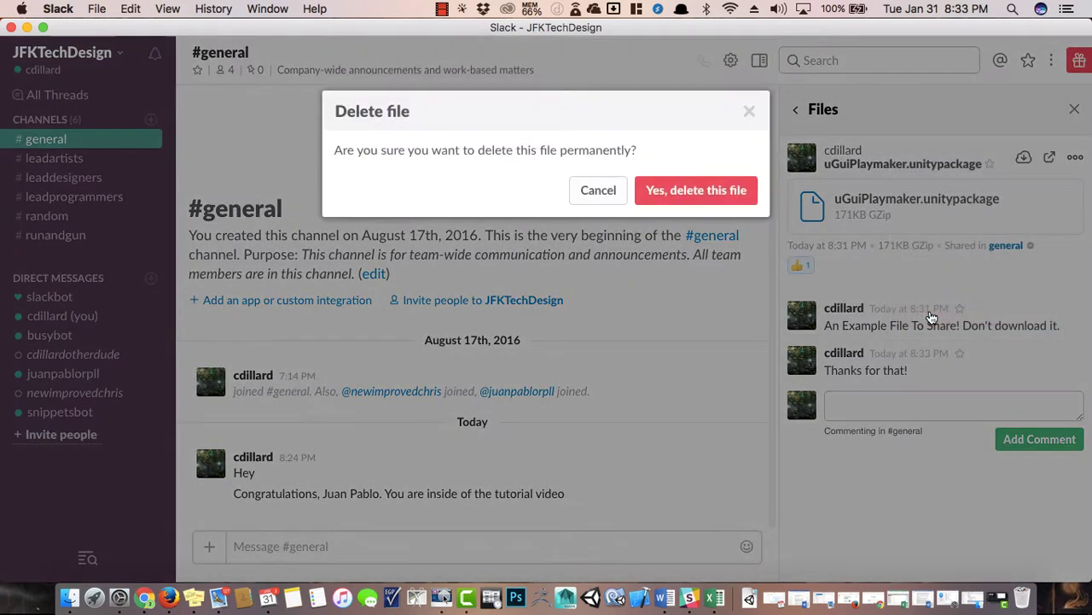
pyautogui.click(704, 197)
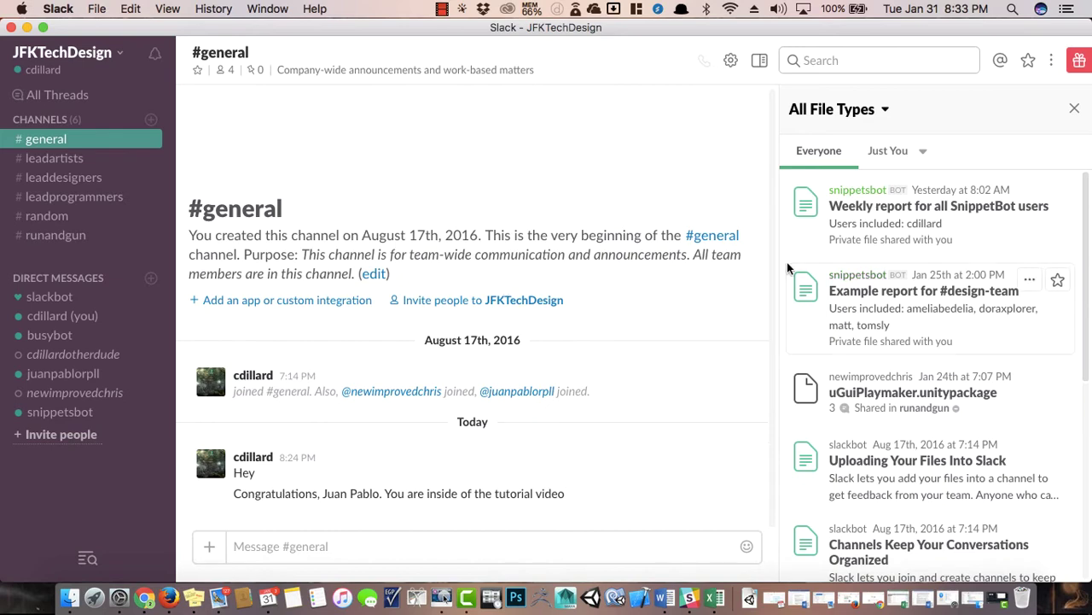
pyautogui.scroll(-5, 787, 262)
pyautogui.scroll(5, 919, 281)
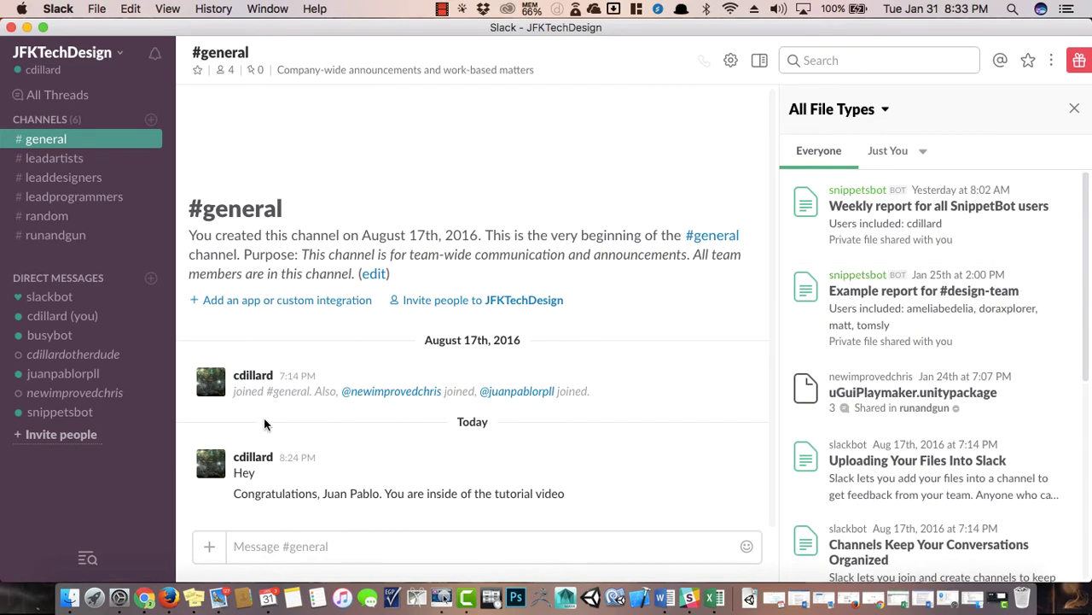
pyautogui.click(256, 546)
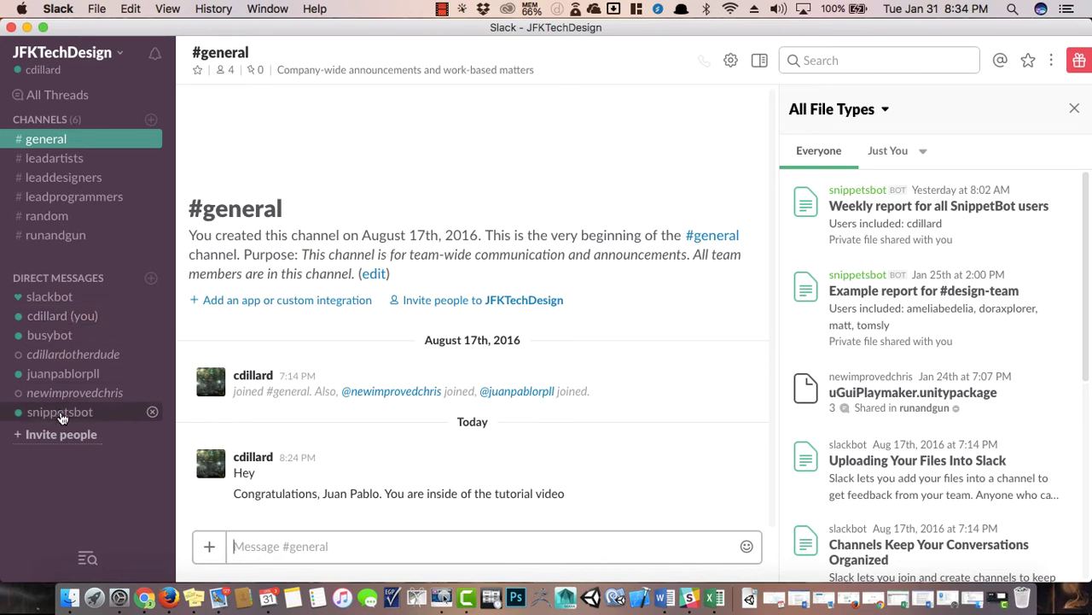
# Switch to the busybot direct message conversation under Direct Messages.
pyautogui.click(80, 341)
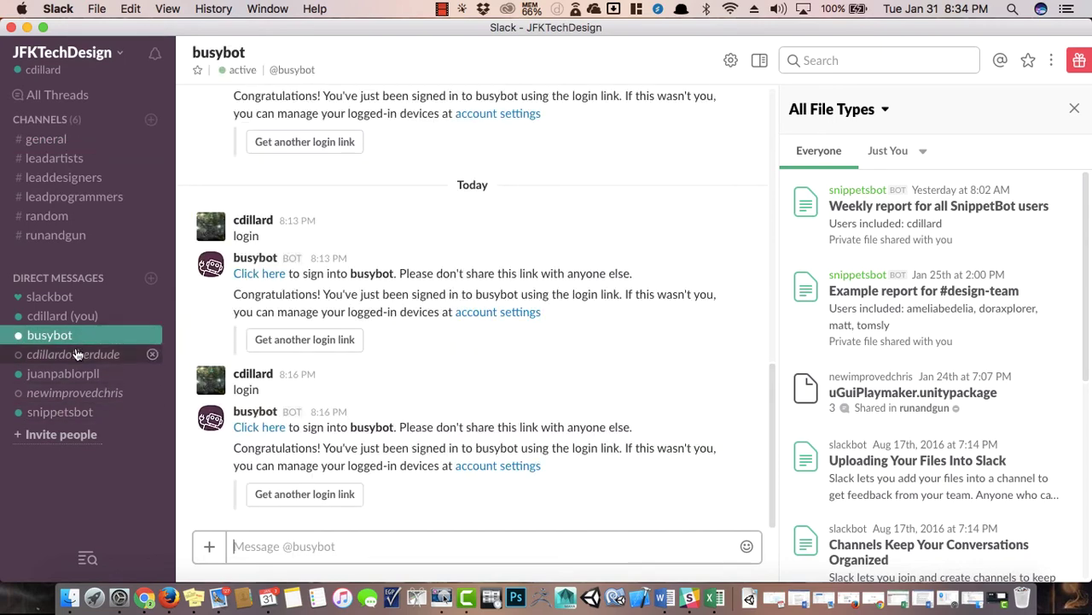
pyautogui.click(62, 372)
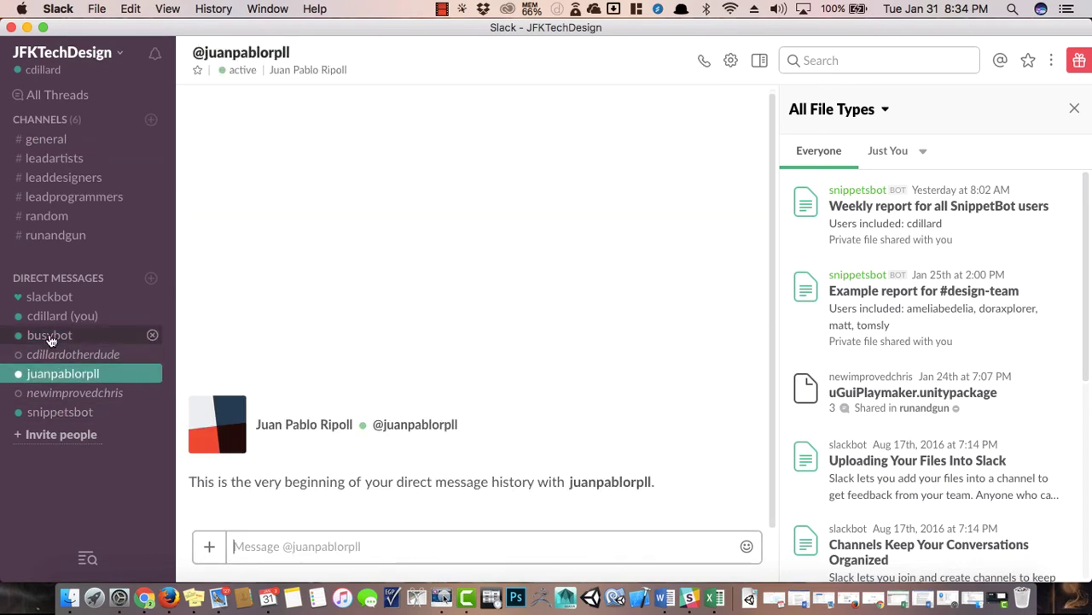
pyautogui.click(49, 337)
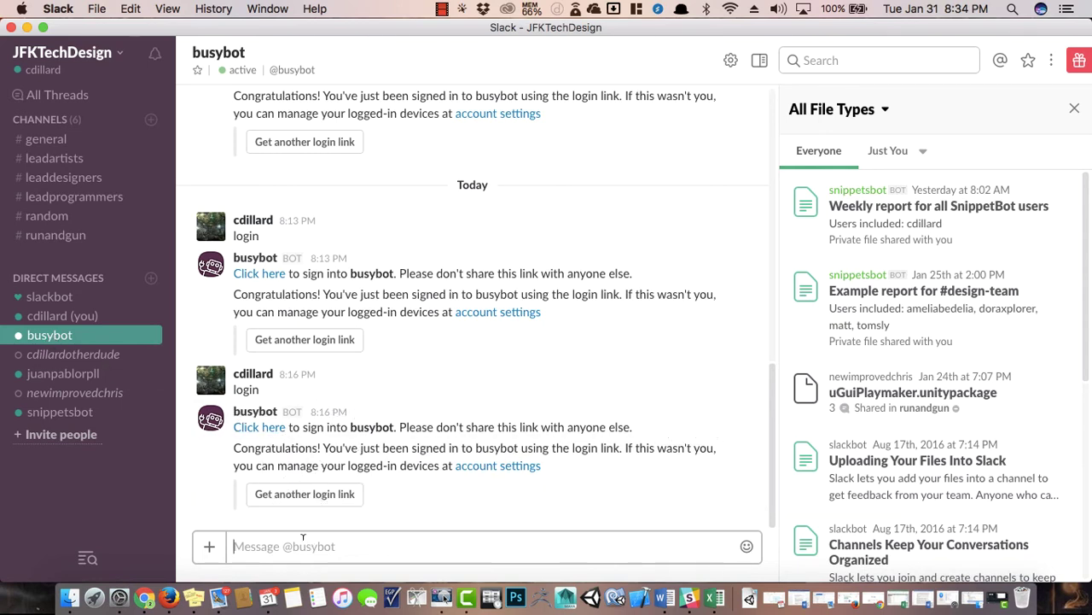
# Send 'login' to busybot and follow its fresh sign-in link to the Busybot web app.
pyautogui.click(77, 354)
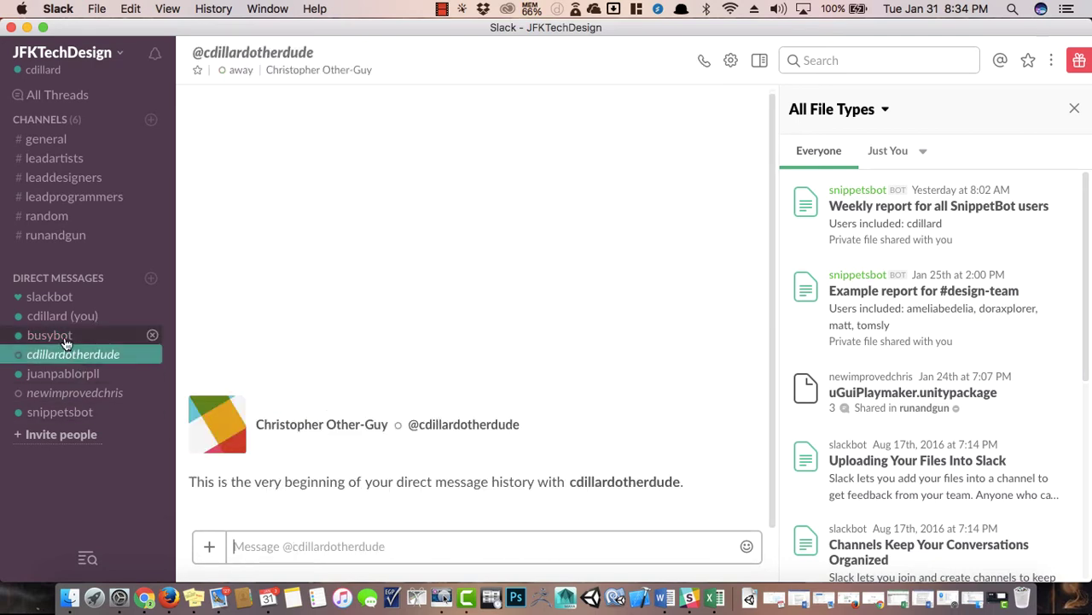
pyautogui.click(94, 336)
pyautogui.write('login')
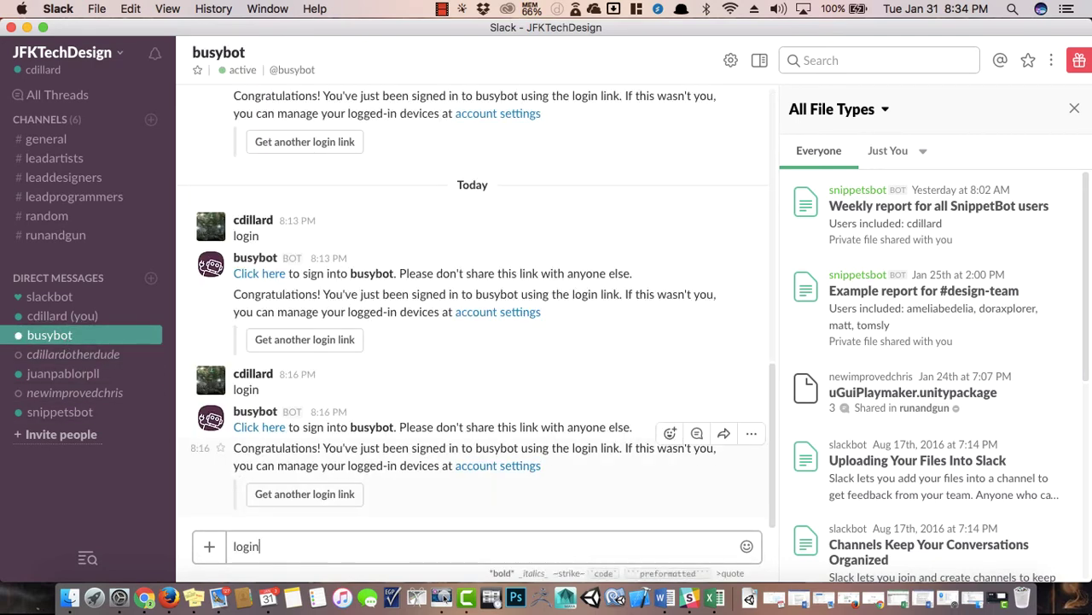
pyautogui.press('Return')
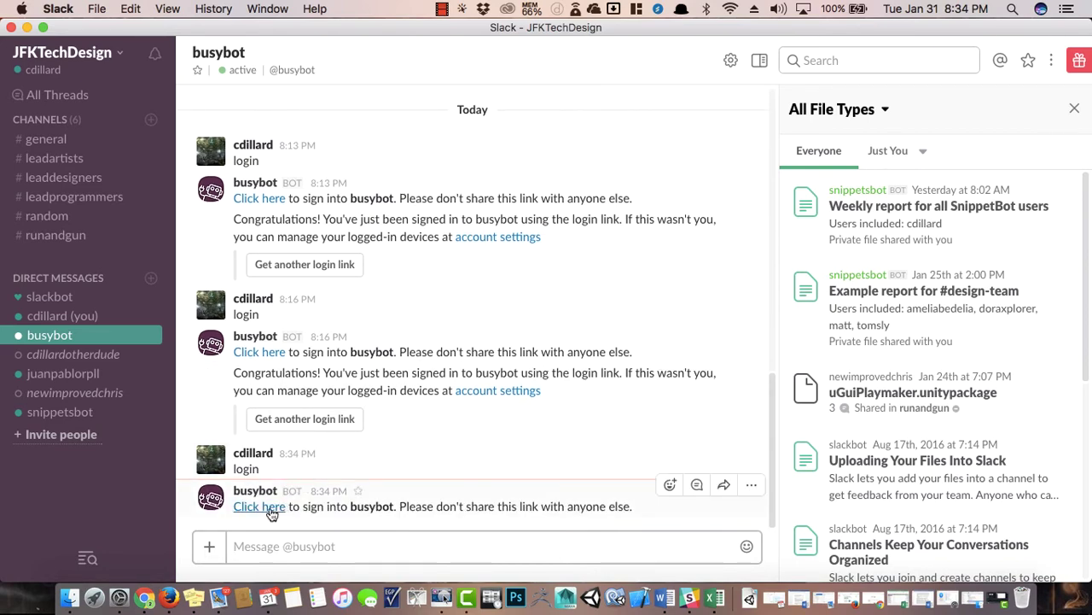
pyautogui.click(260, 507)
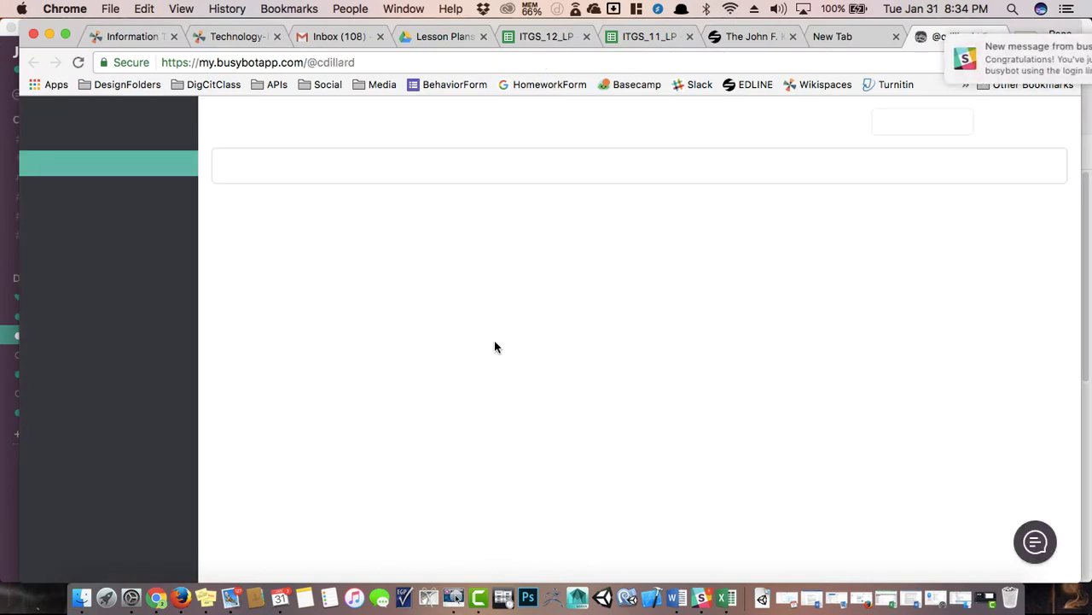
# Dismiss the notification, check the general and runandgun task lists, and remove runandgun.
pyautogui.moveTo(830, 58); pyautogui.dragTo(982, 72)
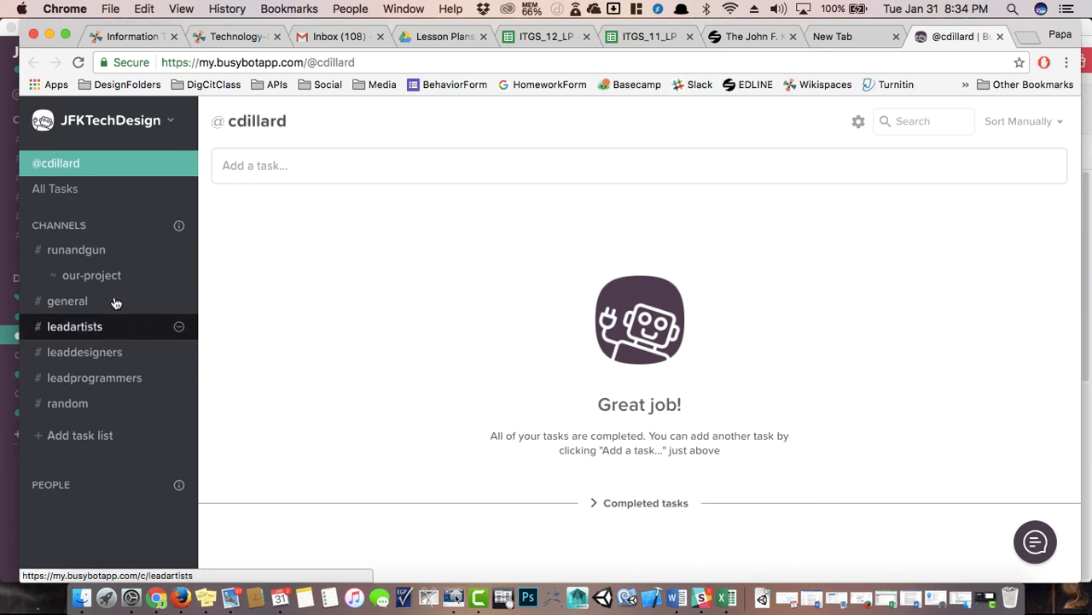
pyautogui.click(88, 303)
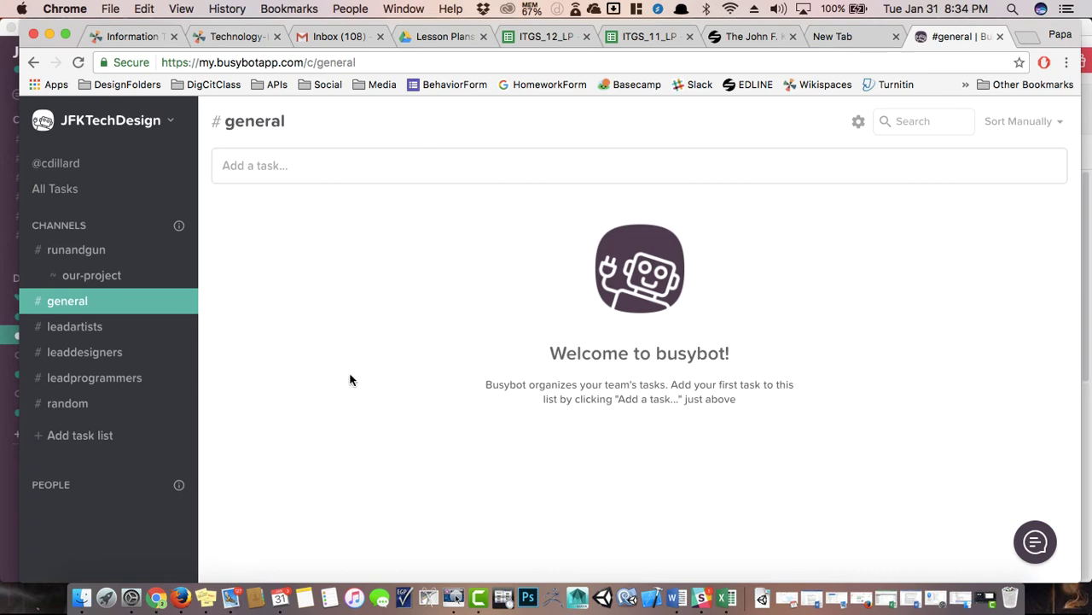
pyautogui.click(88, 250)
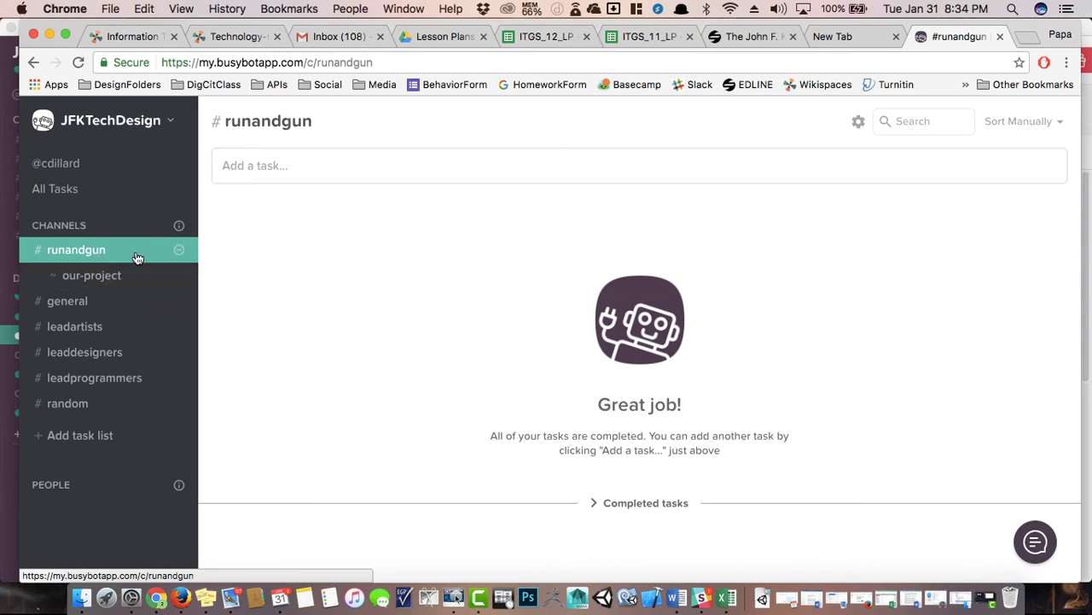
pyautogui.click(178, 250)
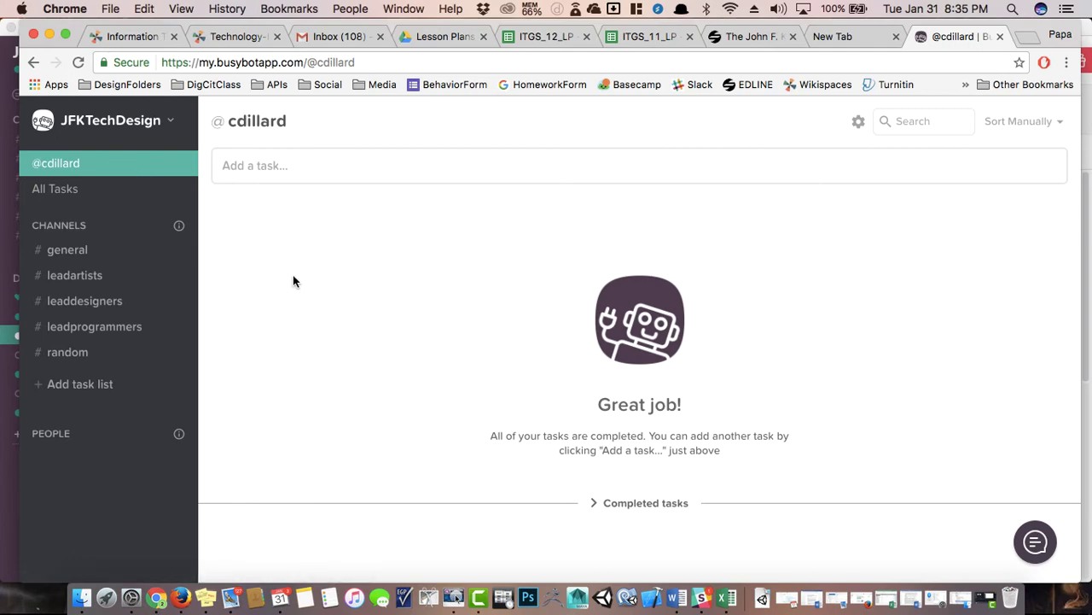
pyautogui.press('super+Tab')
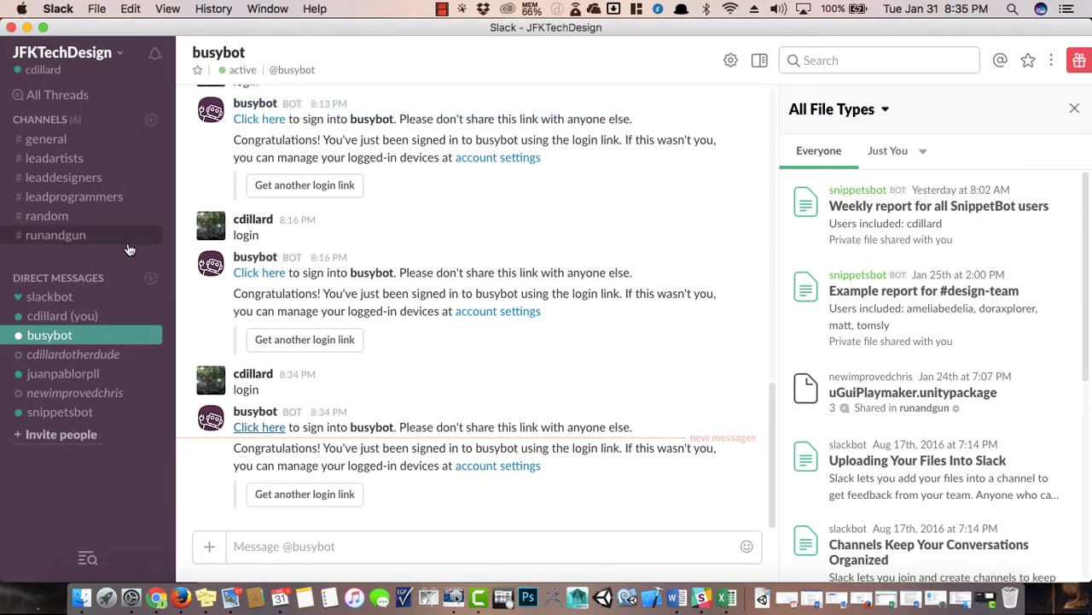
pyautogui.press('super+Tab')
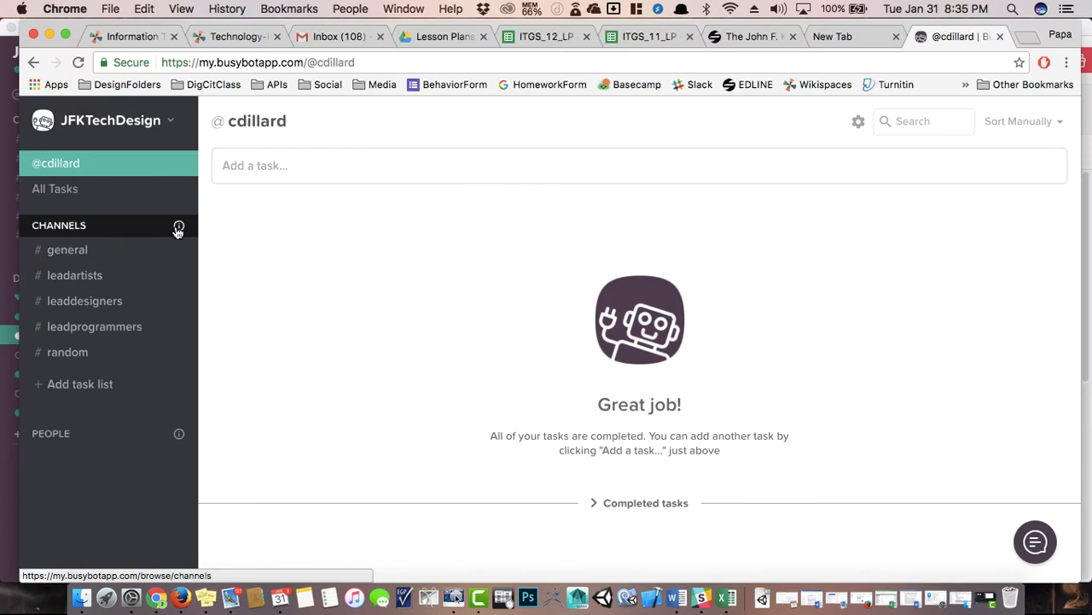
# Re-add runandgun via Browse Channels and open its empty task list for a new task.
pyautogui.click(178, 228)
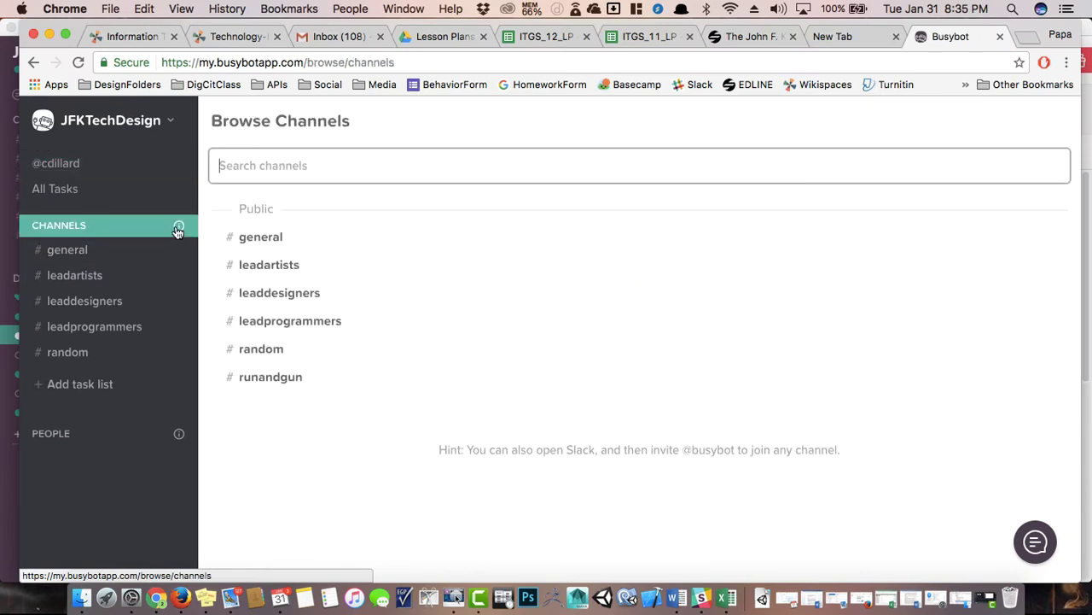
pyautogui.click(243, 378)
pyautogui.click(89, 275)
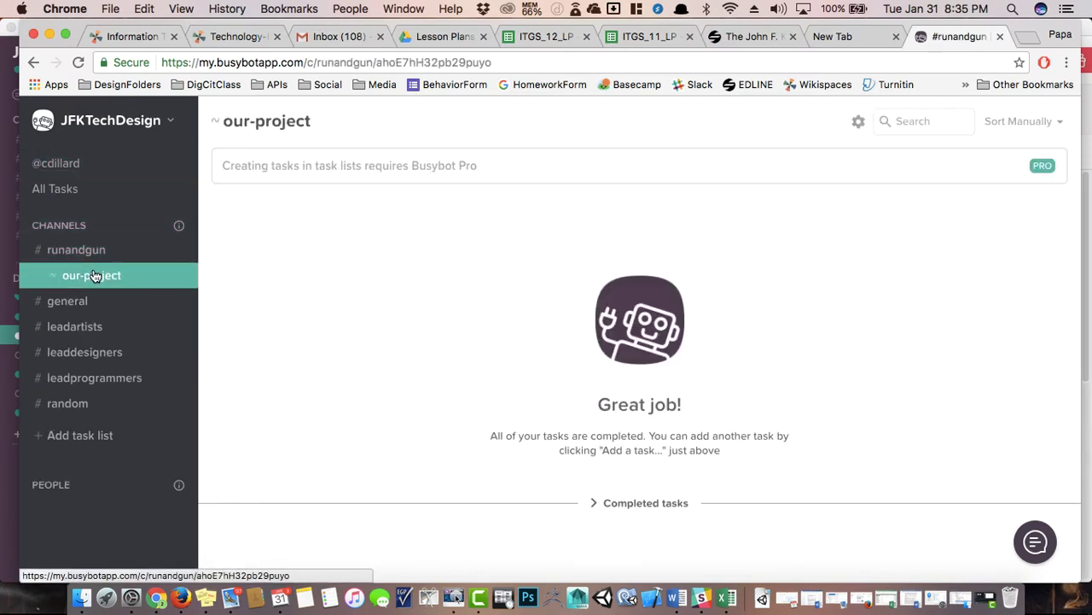
pyautogui.click(83, 258)
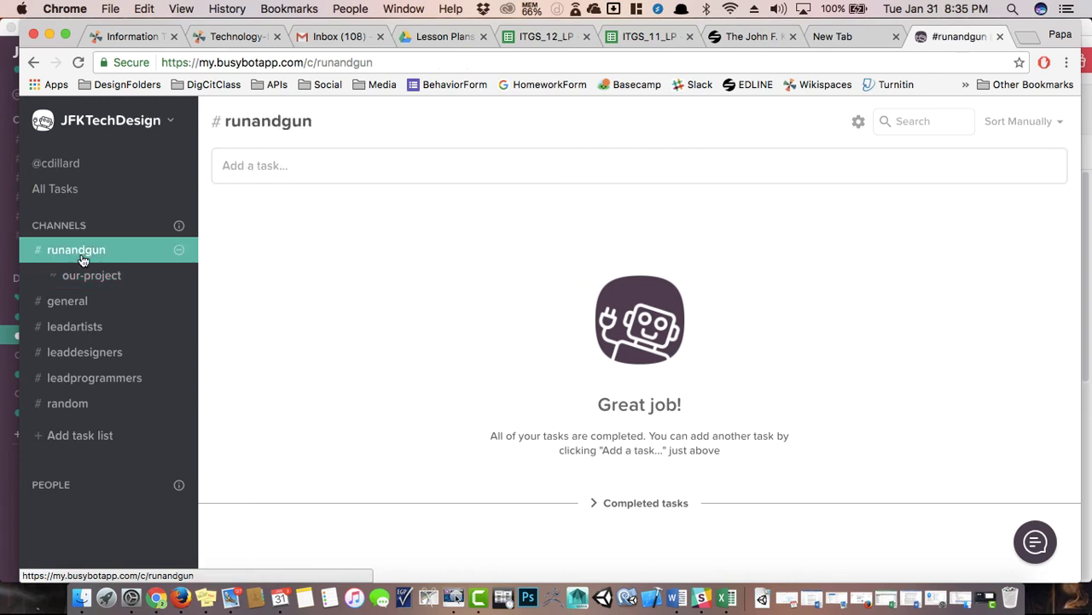
pyautogui.click(298, 164)
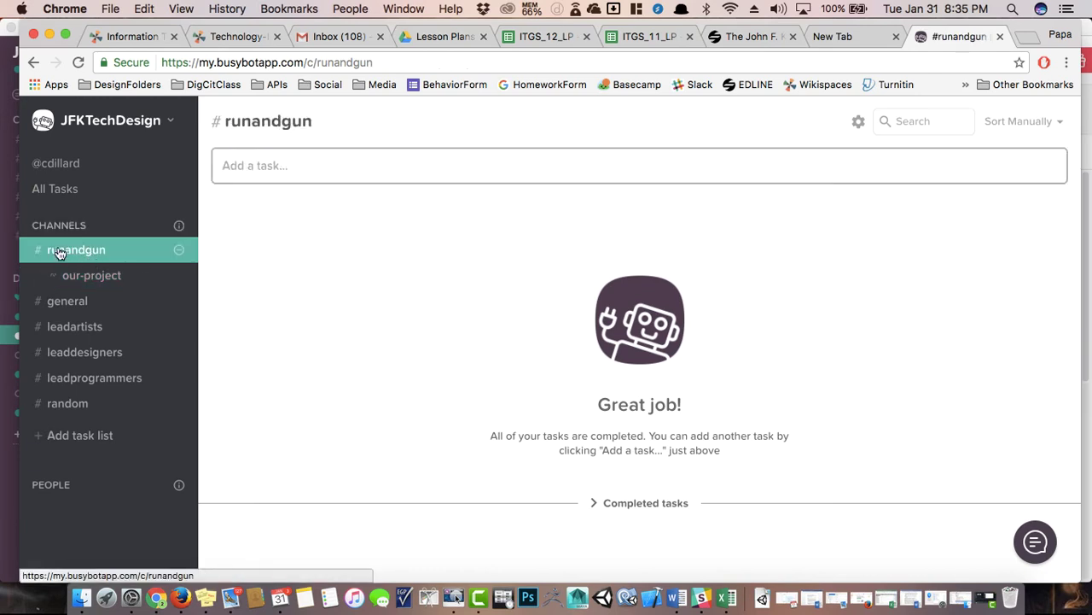
# Enter tasks 'Evaluate our art', 'Program the main menu with the art provided', 'Fill out our weekly work log'.
pyautogui.click(287, 165)
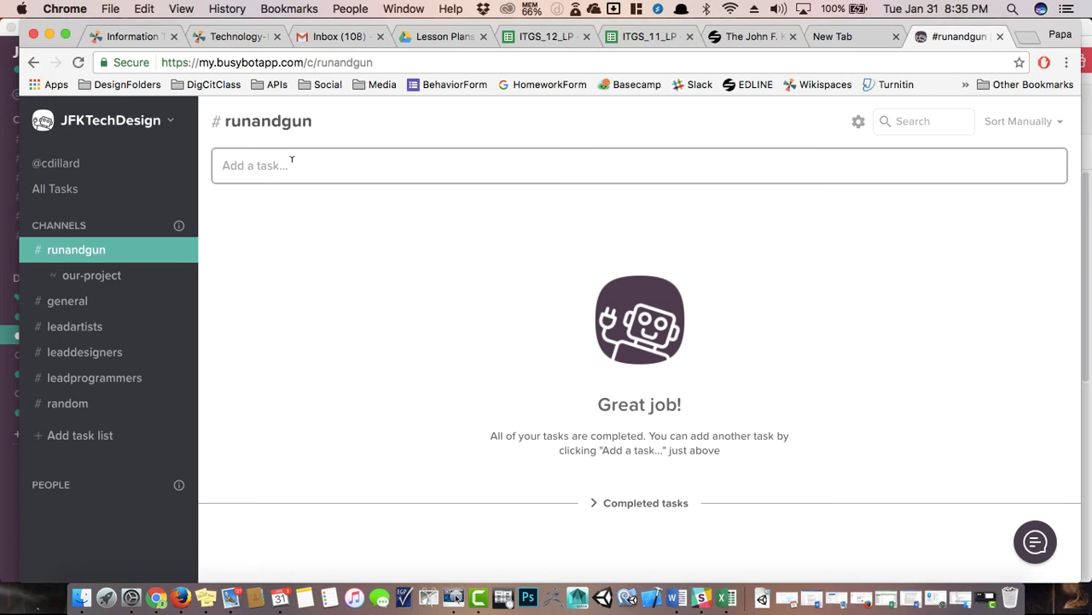
pyautogui.write('Evau')
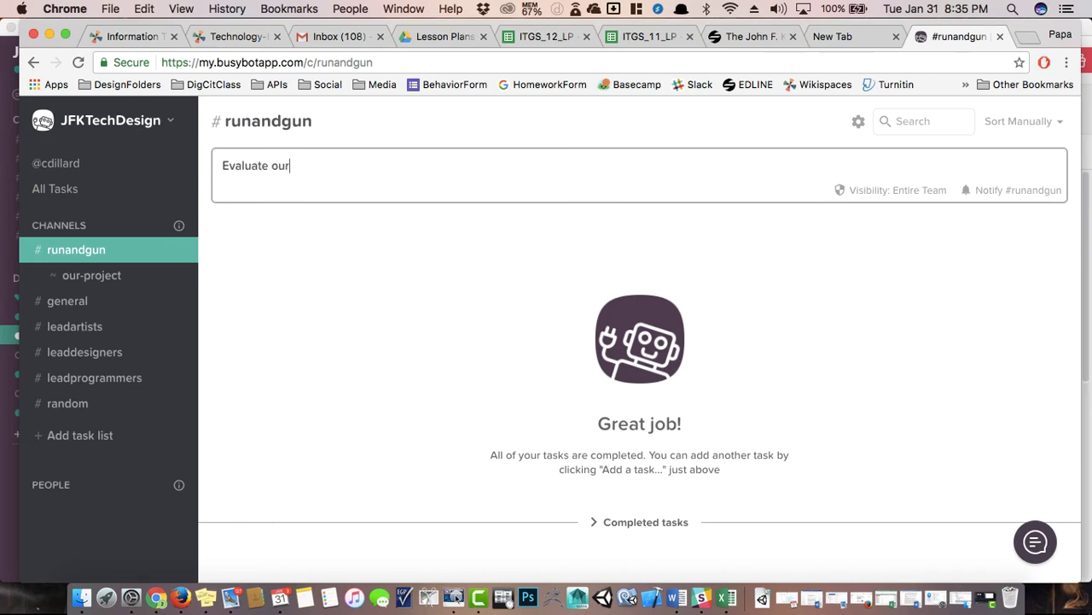
pyautogui.press('Return')
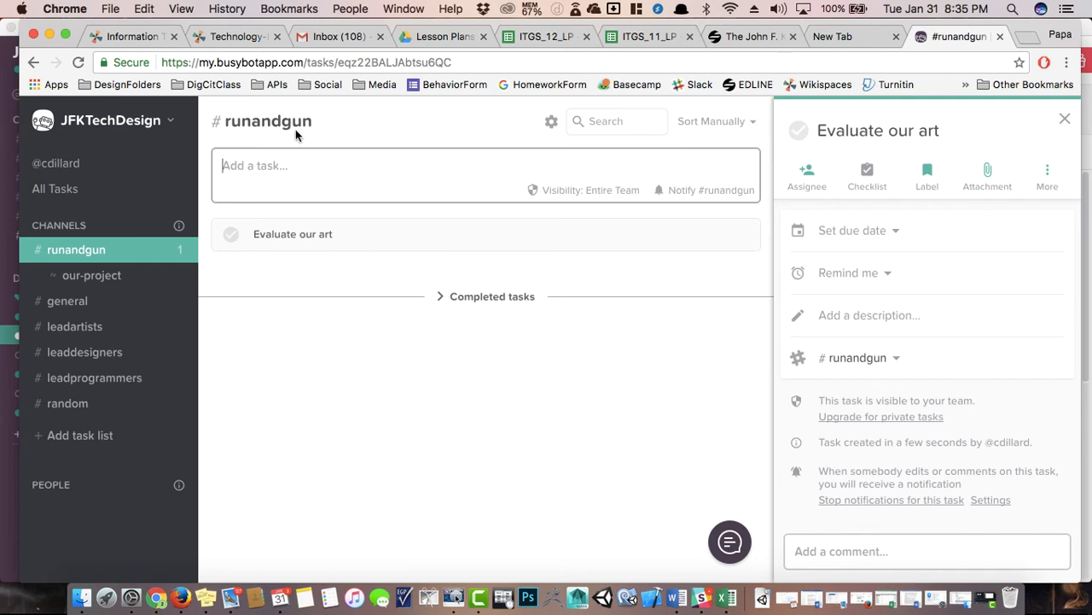
pyautogui.click(285, 164)
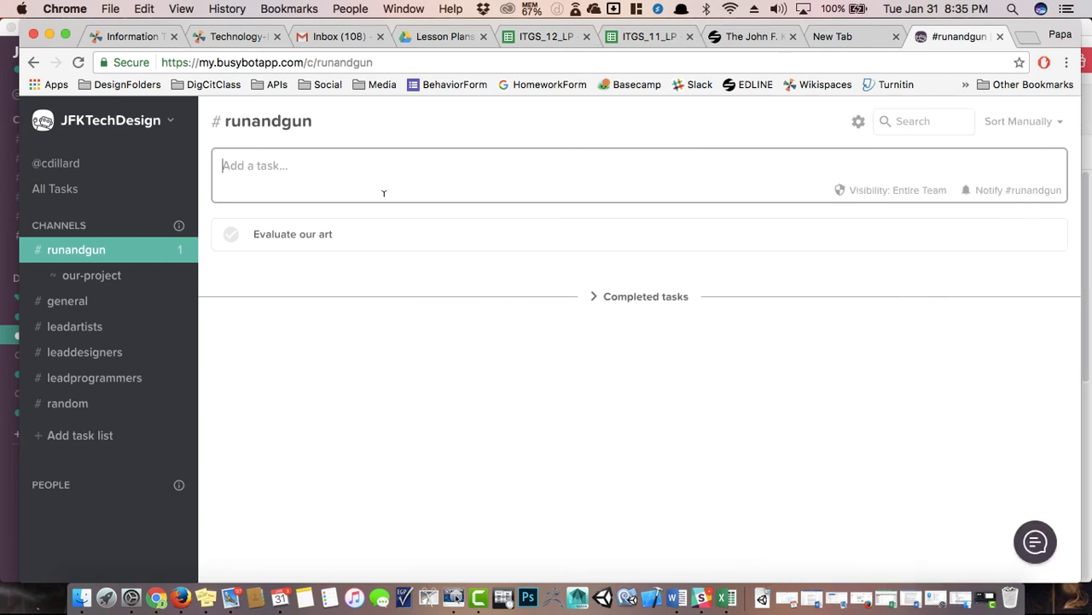
pyautogui.write('Program the mai')
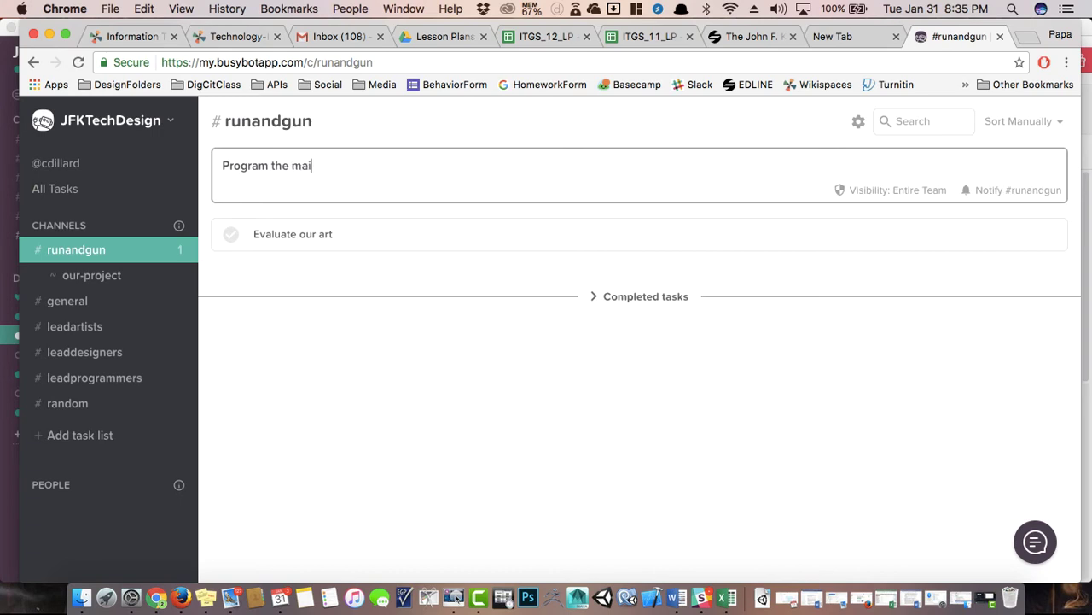
pyautogui.write('n menu with the art provided')
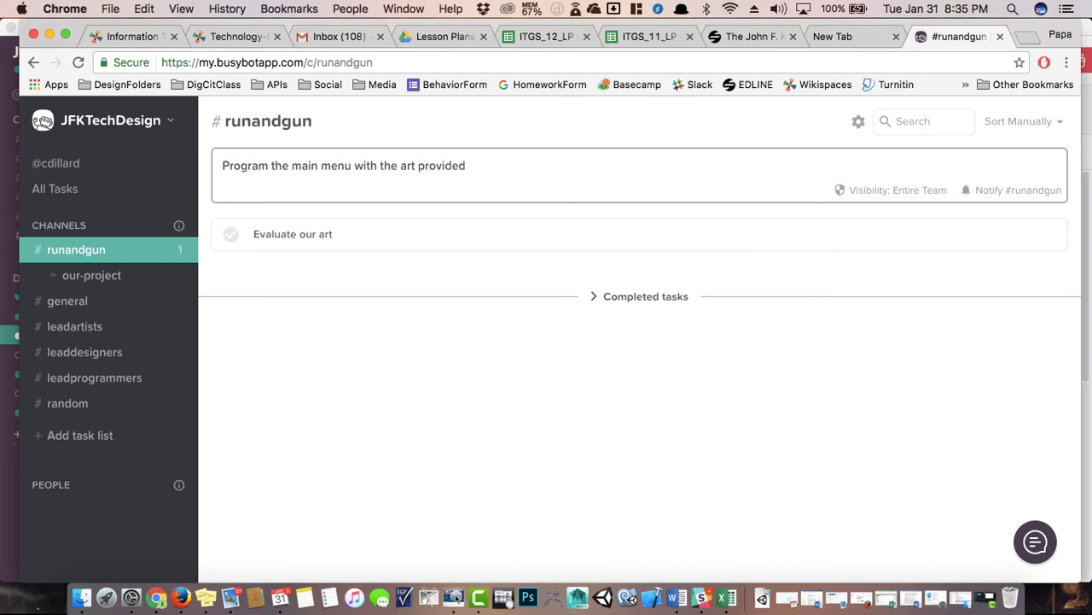
pyautogui.press('Return')
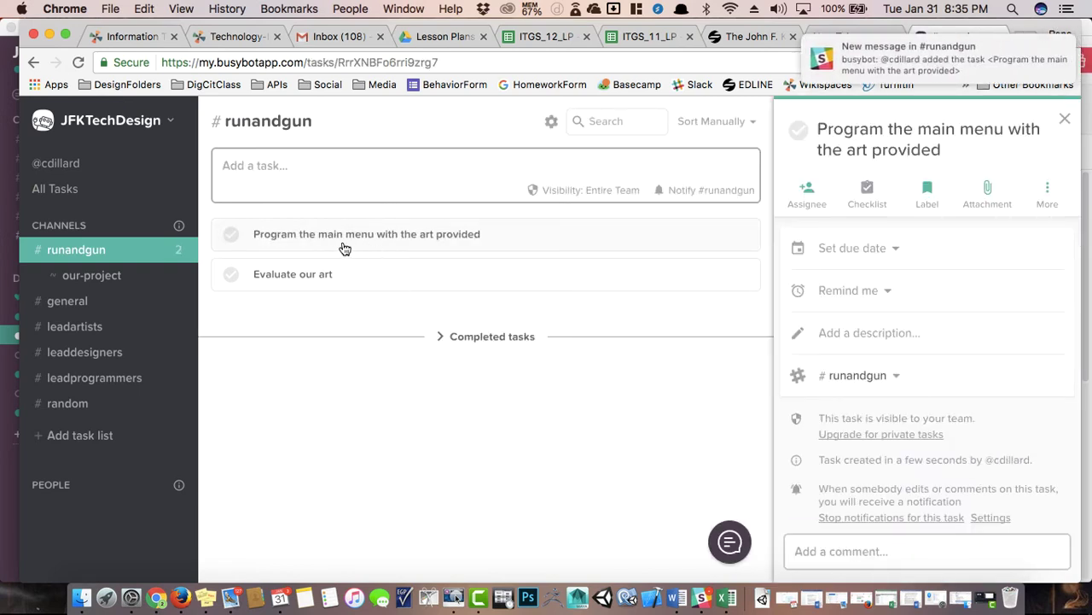
pyautogui.click(317, 172)
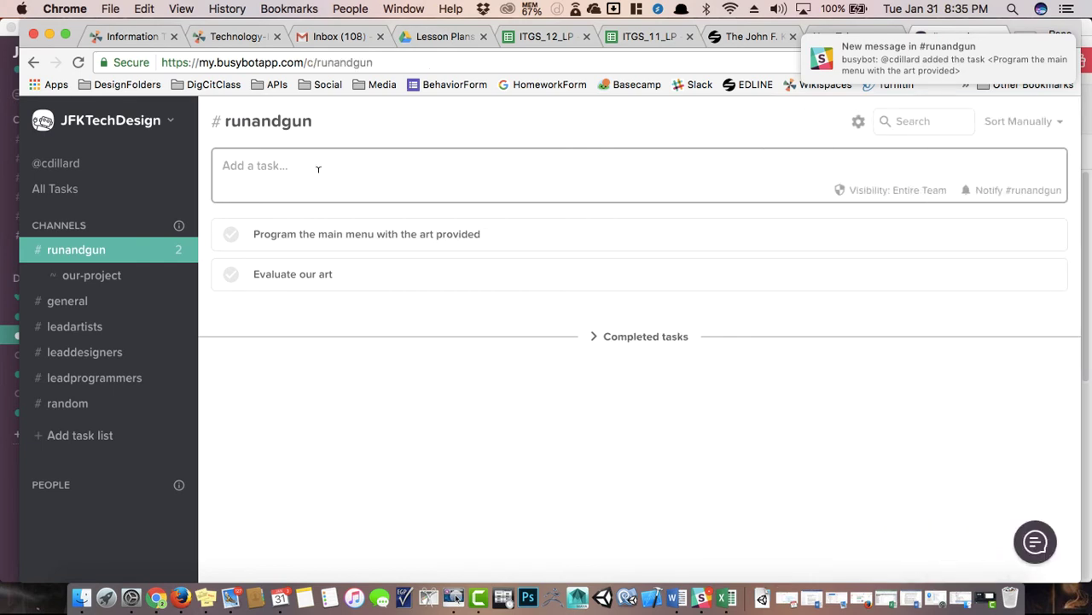
pyautogui.write('Fill ')
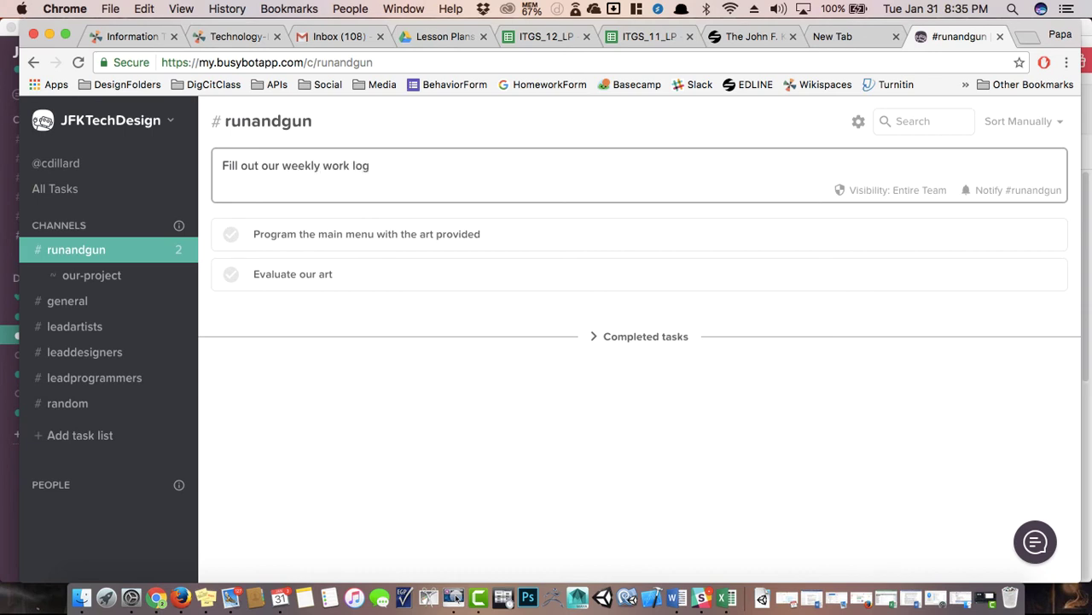
pyautogui.write('out our weekly work log')
pyautogui.press('Return')
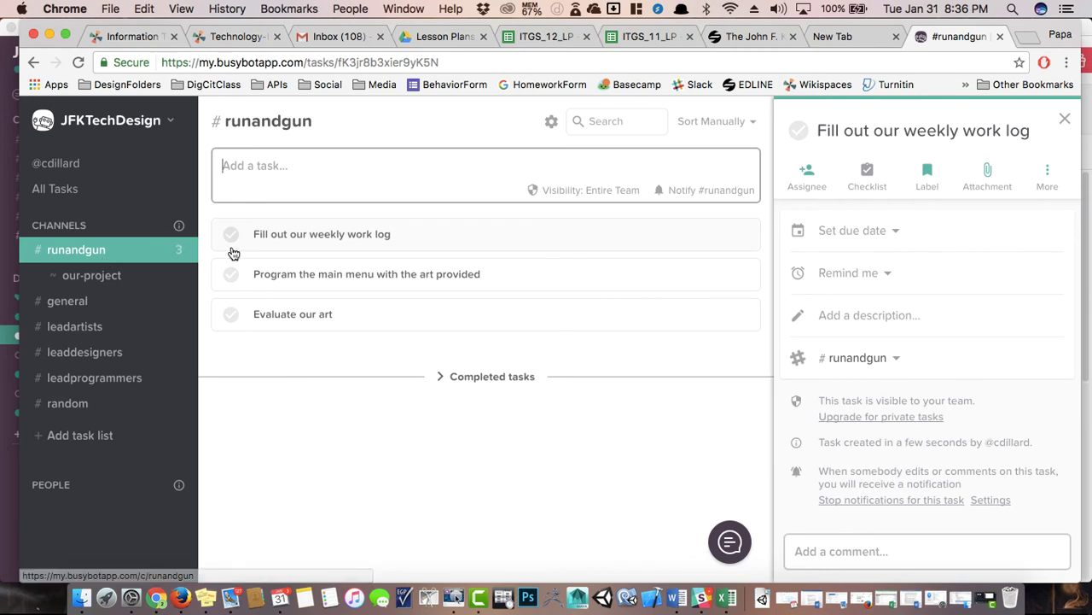
# Assign yourself to the weekly work log task, set it due Thursday, February 2, and add a description.
pyautogui.click(315, 241)
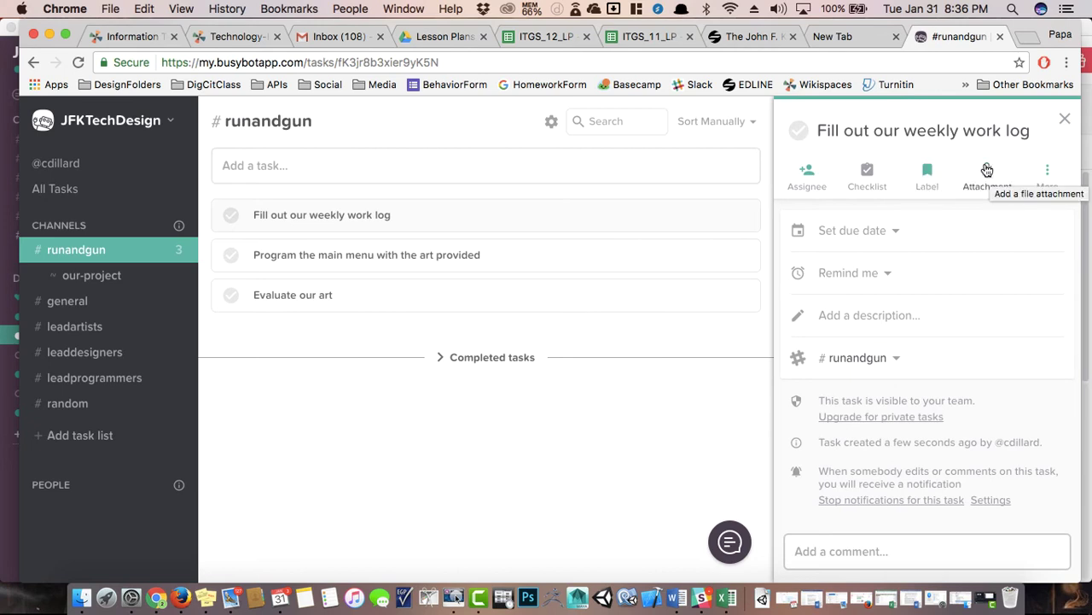
pyautogui.click(895, 230)
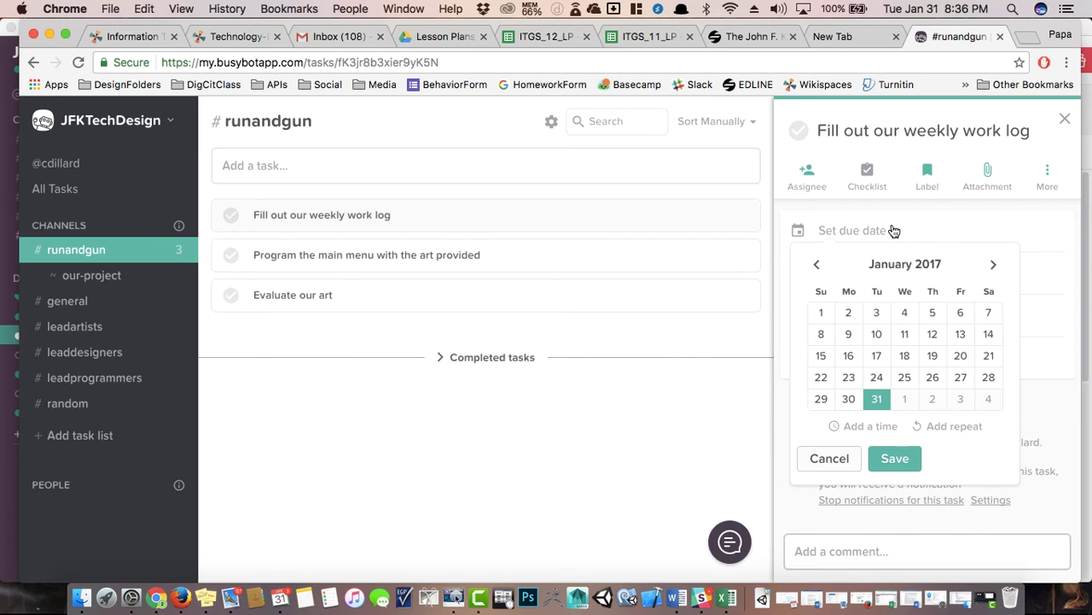
pyautogui.click(893, 230)
pyautogui.click(804, 176)
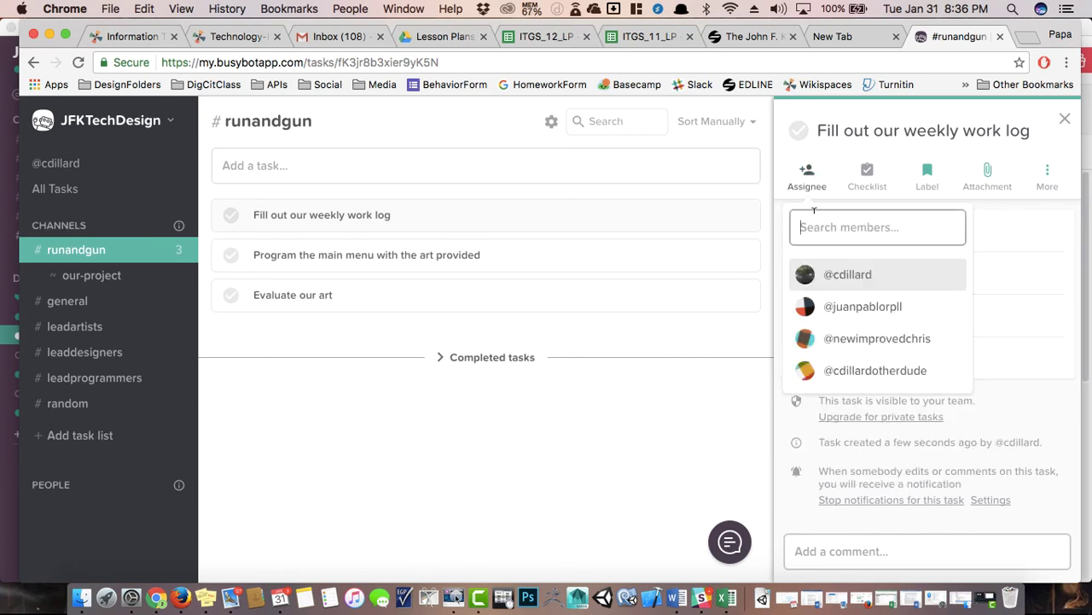
pyautogui.click(841, 276)
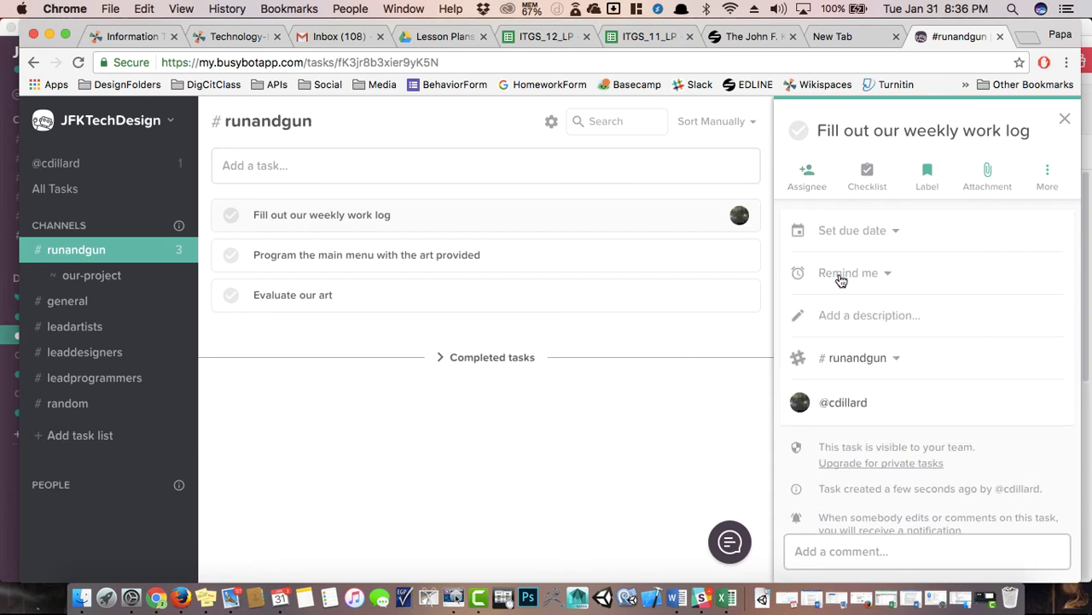
pyautogui.click(886, 231)
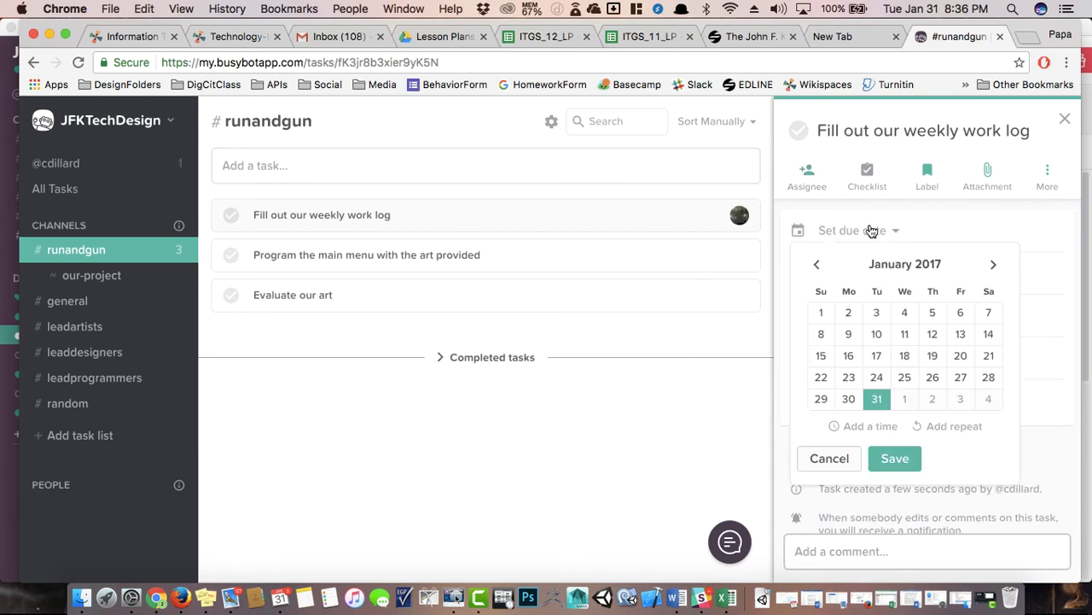
pyautogui.click(926, 401)
pyautogui.click(896, 459)
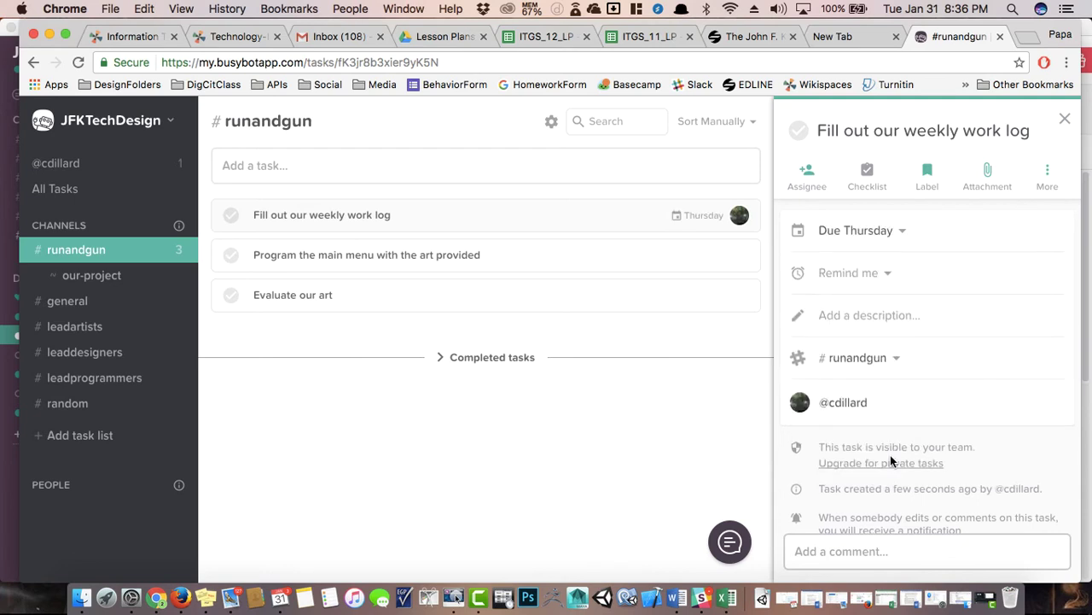
pyautogui.click(854, 314)
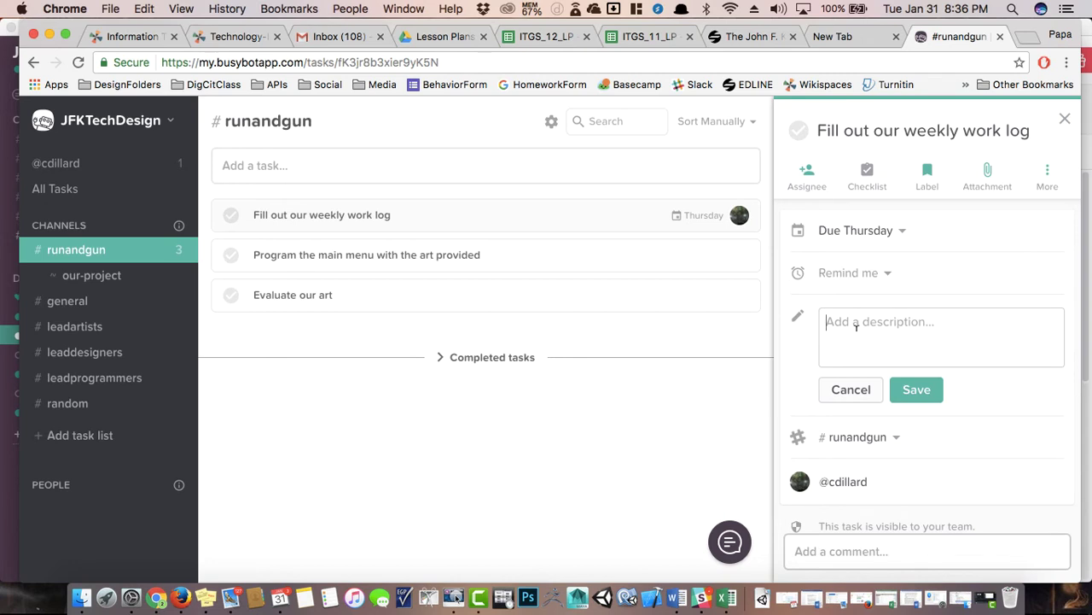
pyautogui.write('W')
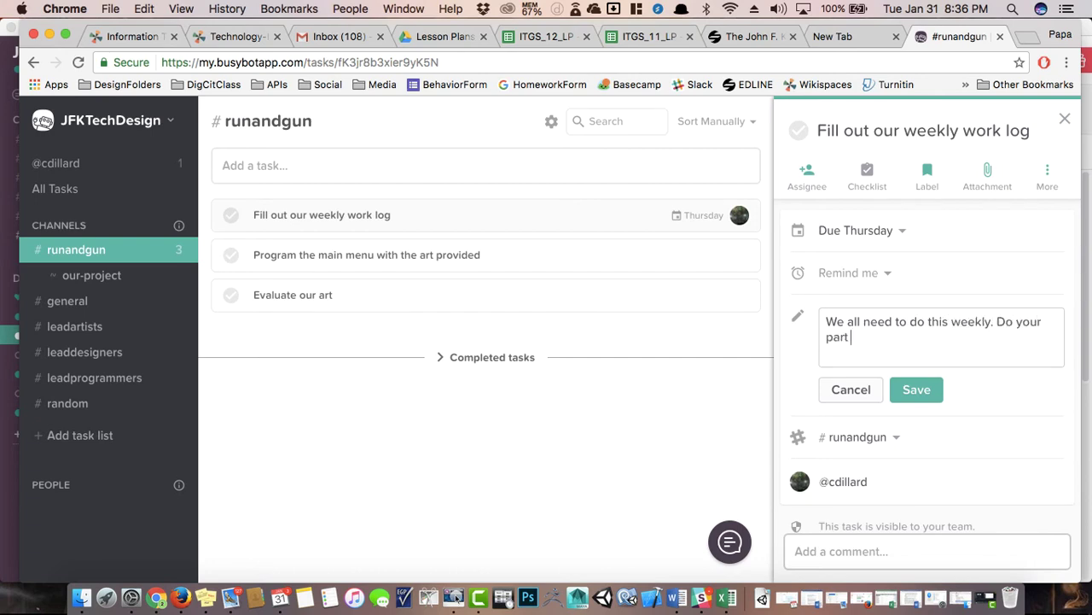
pyautogui.click(926, 387)
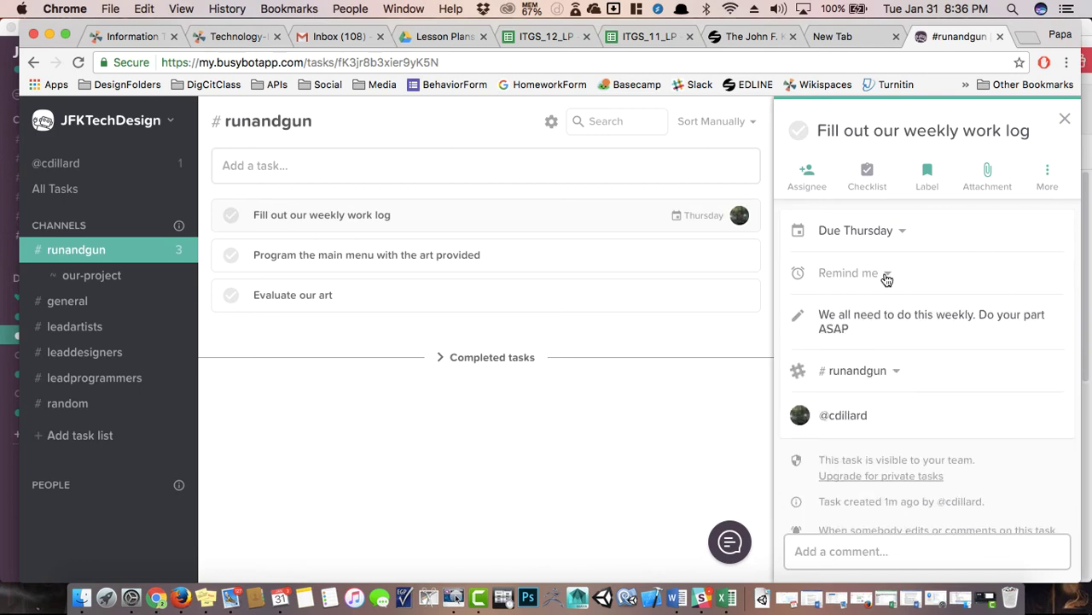
# Add two more team members as assignees on the work log task and close it.
pyautogui.click(817, 187)
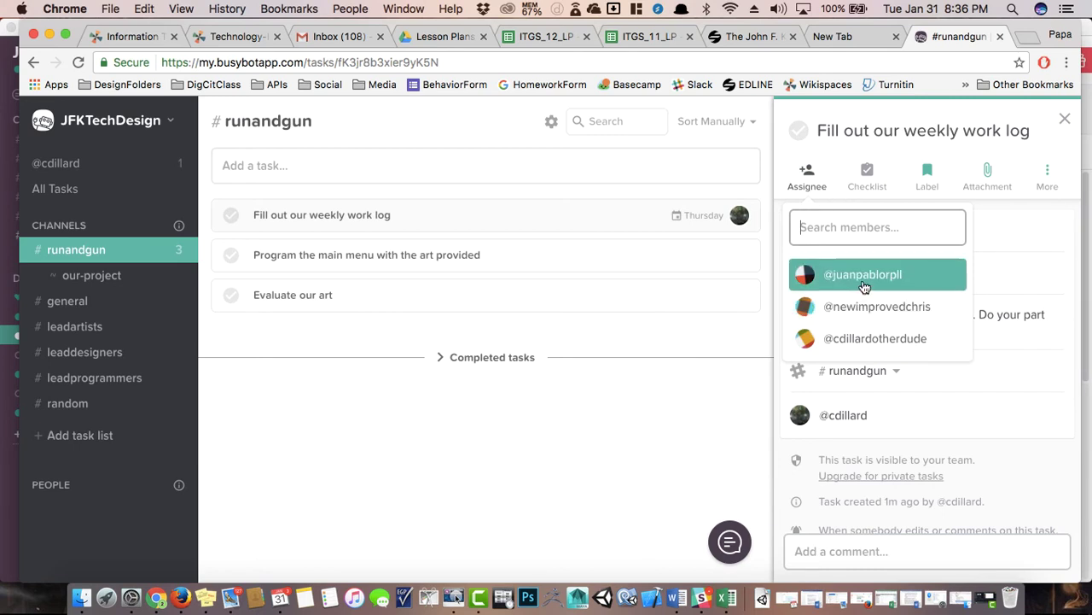
pyautogui.click(862, 274)
pyautogui.click(818, 188)
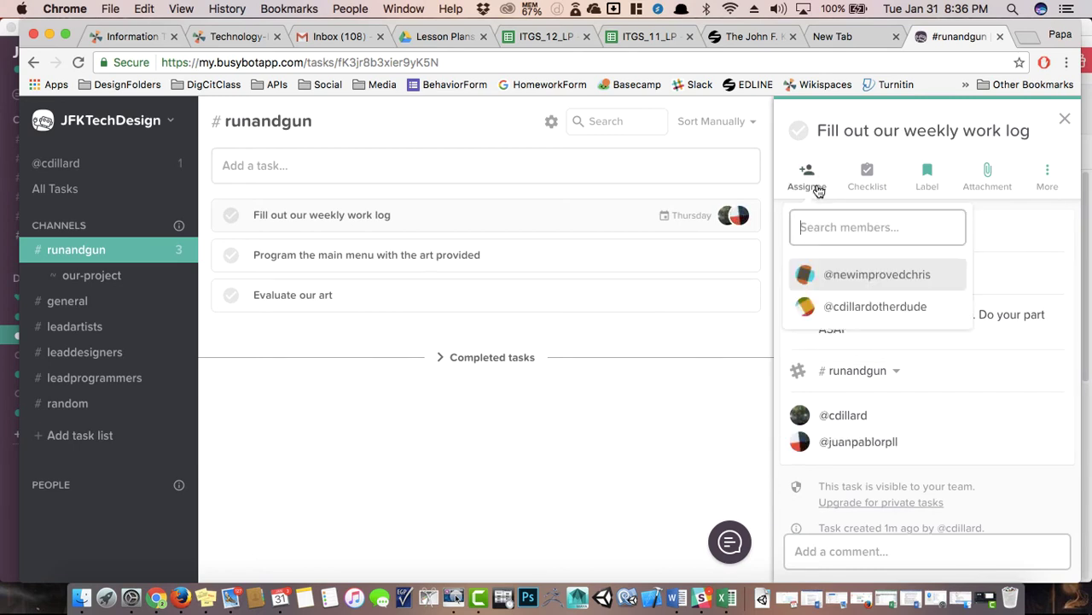
pyautogui.click(855, 278)
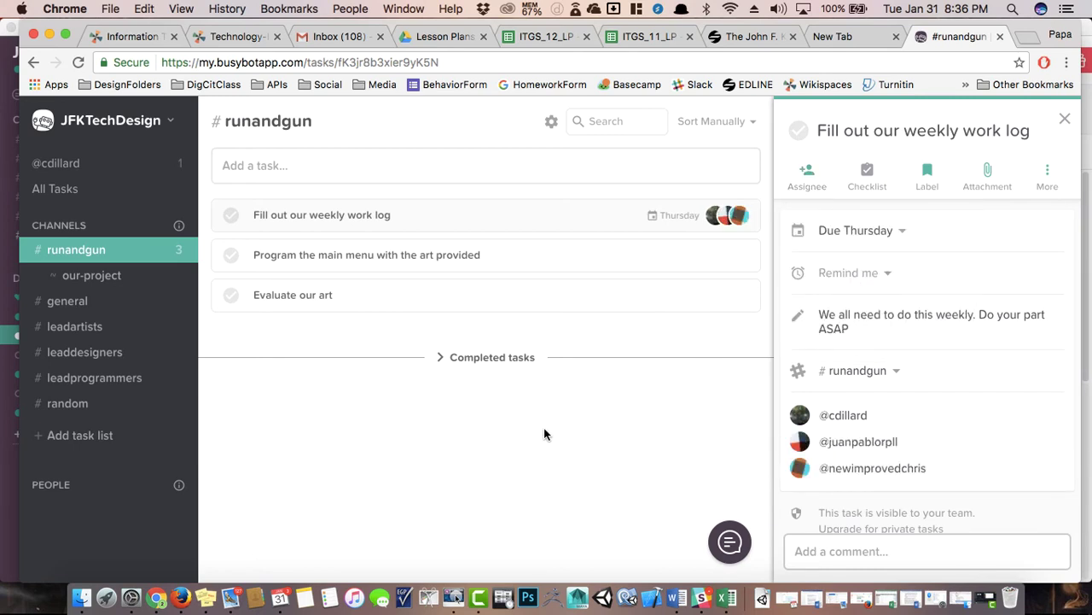
pyautogui.scroll(-2, 928, 407)
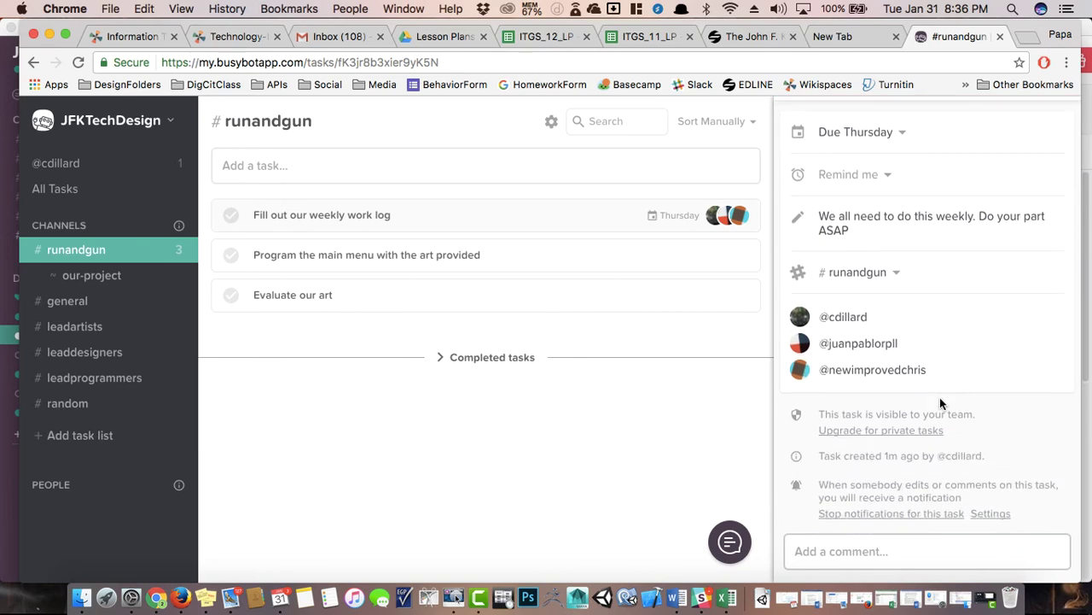
pyautogui.scroll(2, 939, 397)
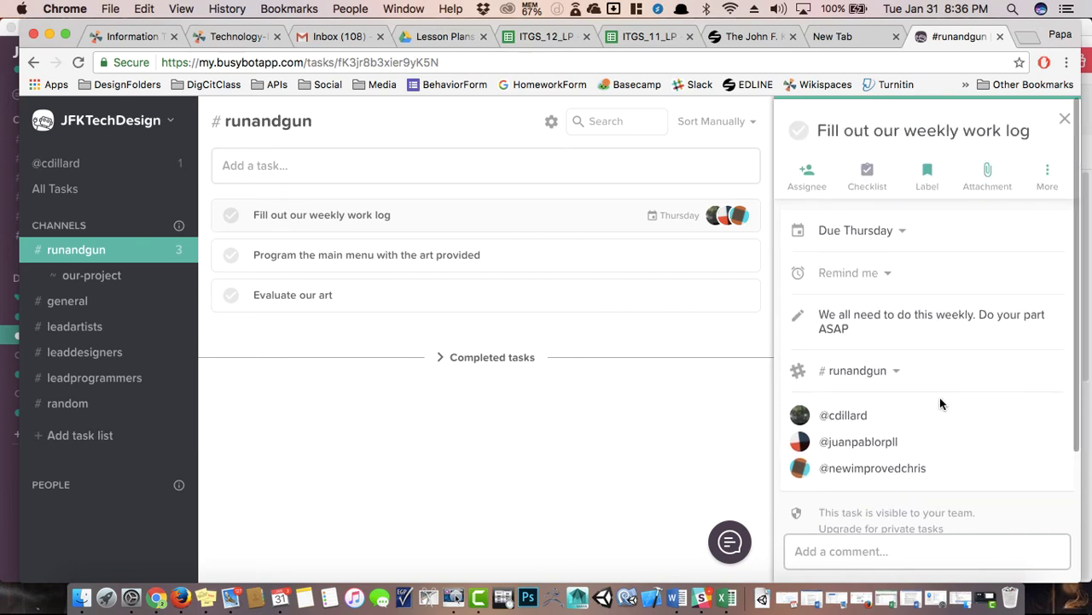
pyautogui.click(1066, 117)
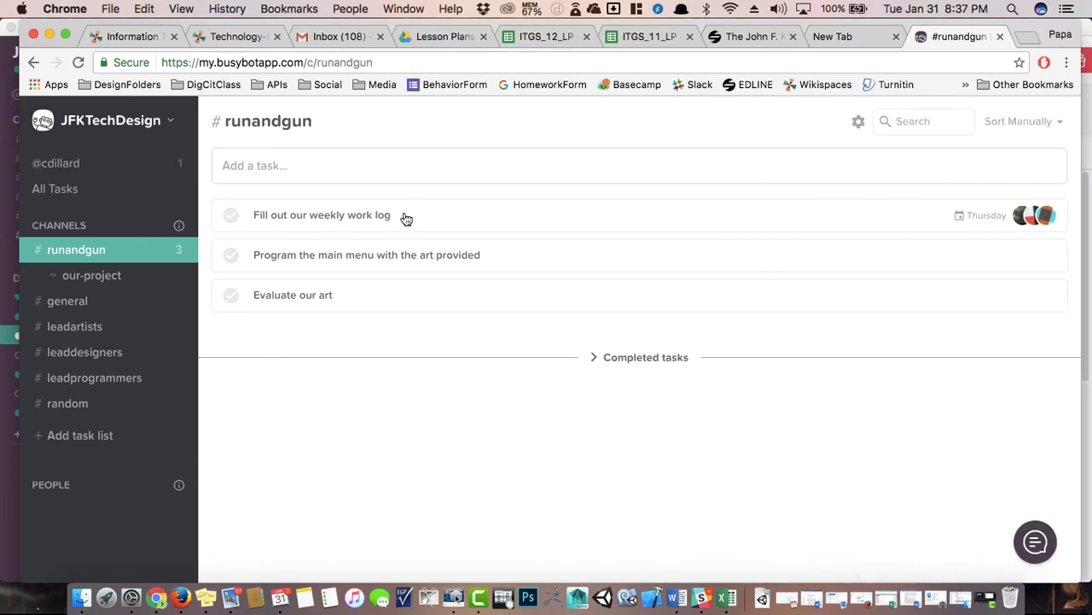
# Assign the main menu programming task to a teammate with a January 11, 9:00 am reminder.
pyautogui.click(352, 256)
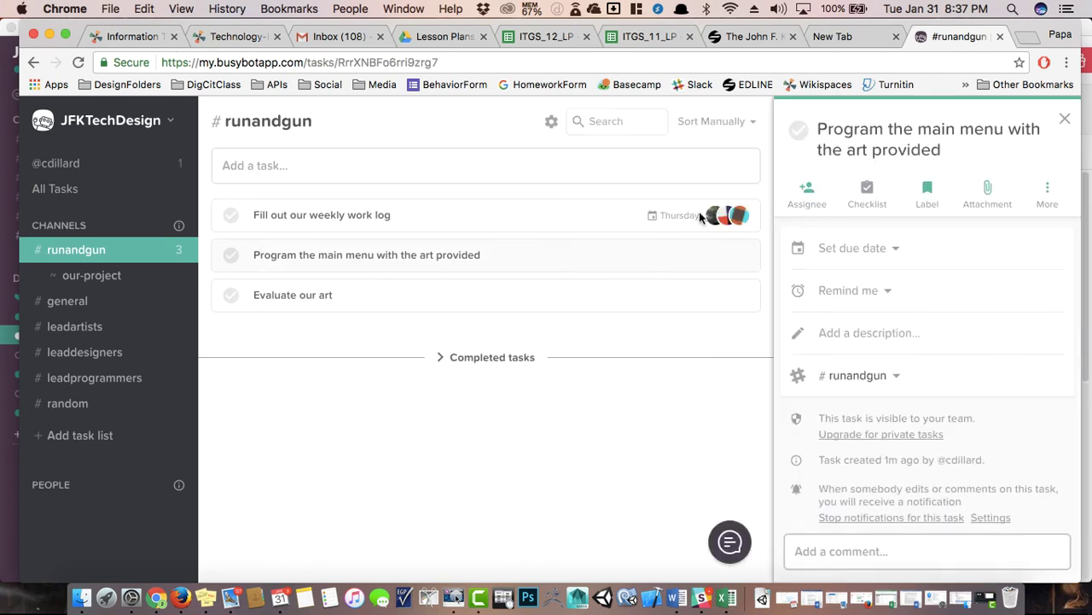
pyautogui.click(807, 193)
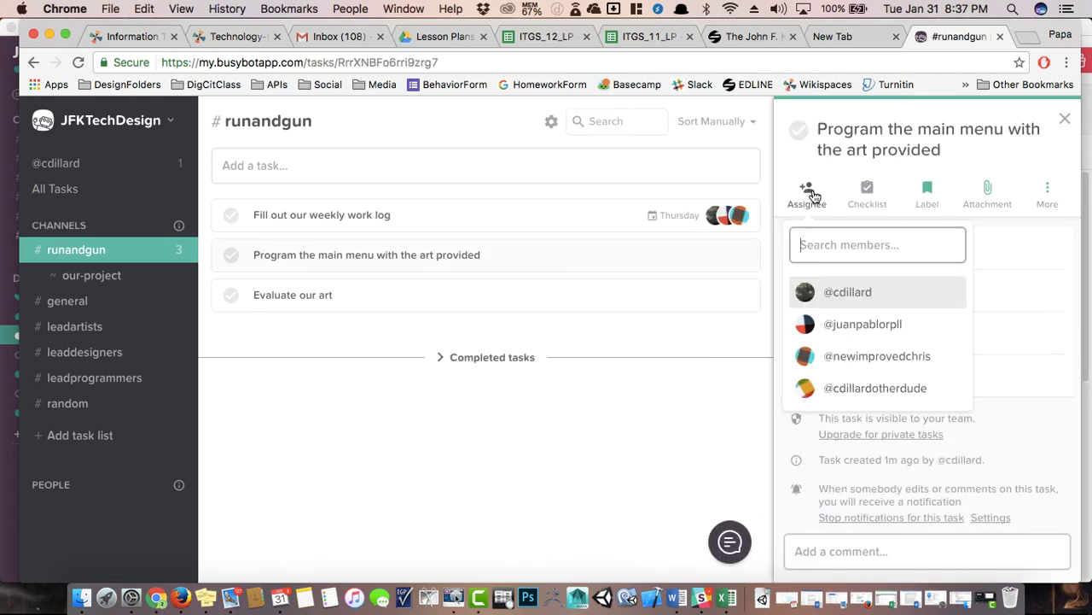
pyautogui.click(850, 354)
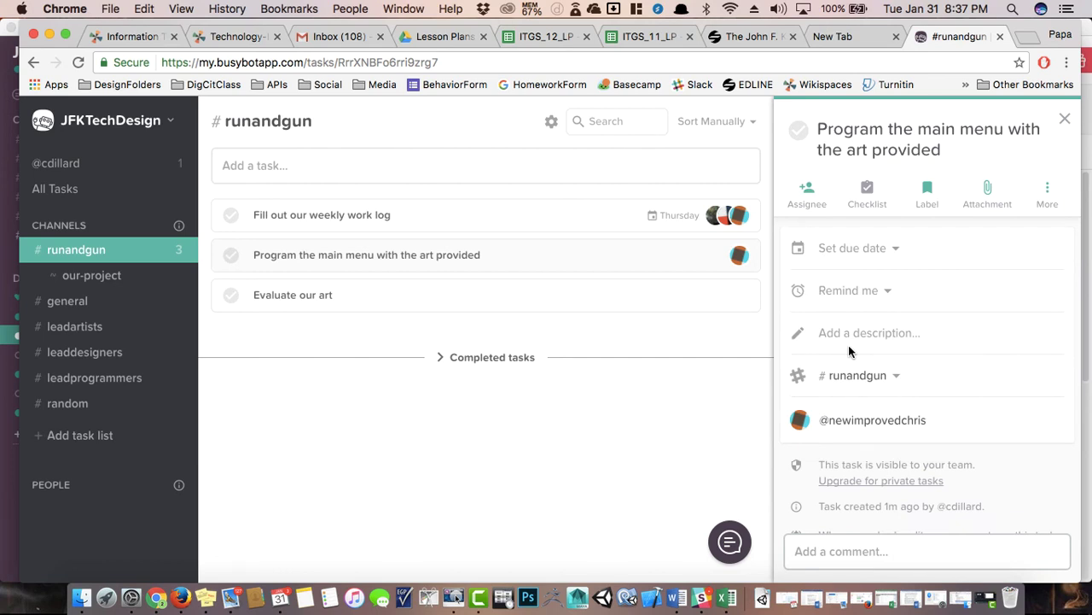
pyautogui.click(856, 292)
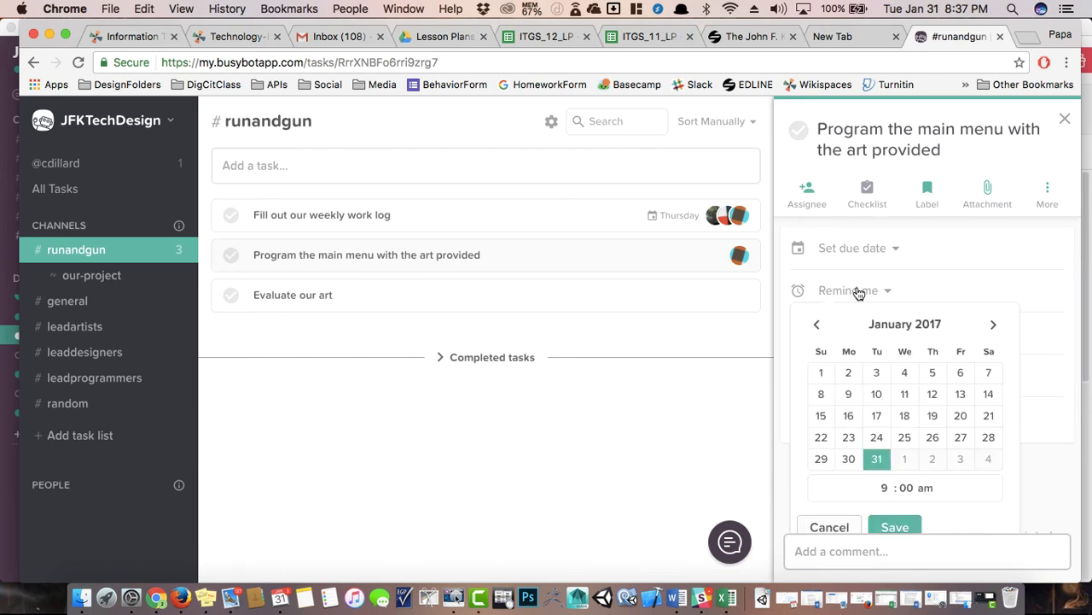
pyautogui.click(905, 395)
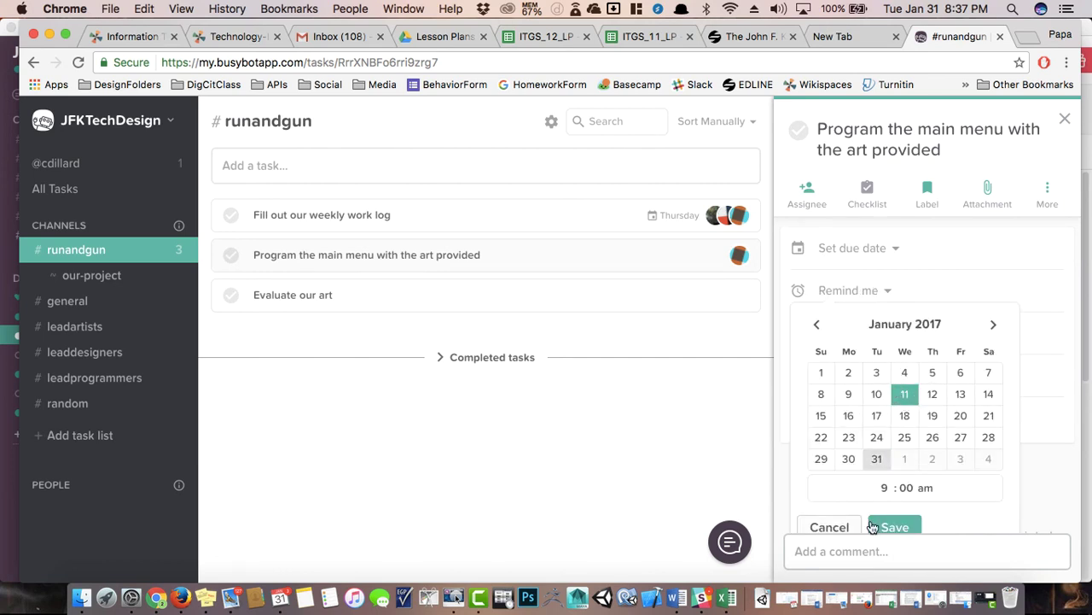
pyautogui.click(895, 528)
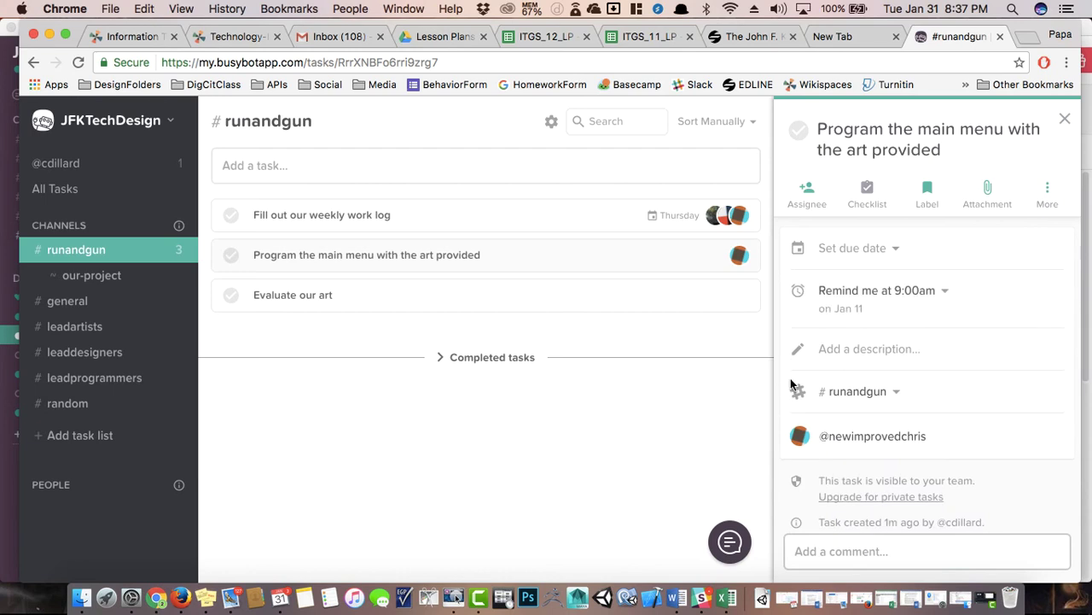
pyautogui.scroll(-2, 870, 350)
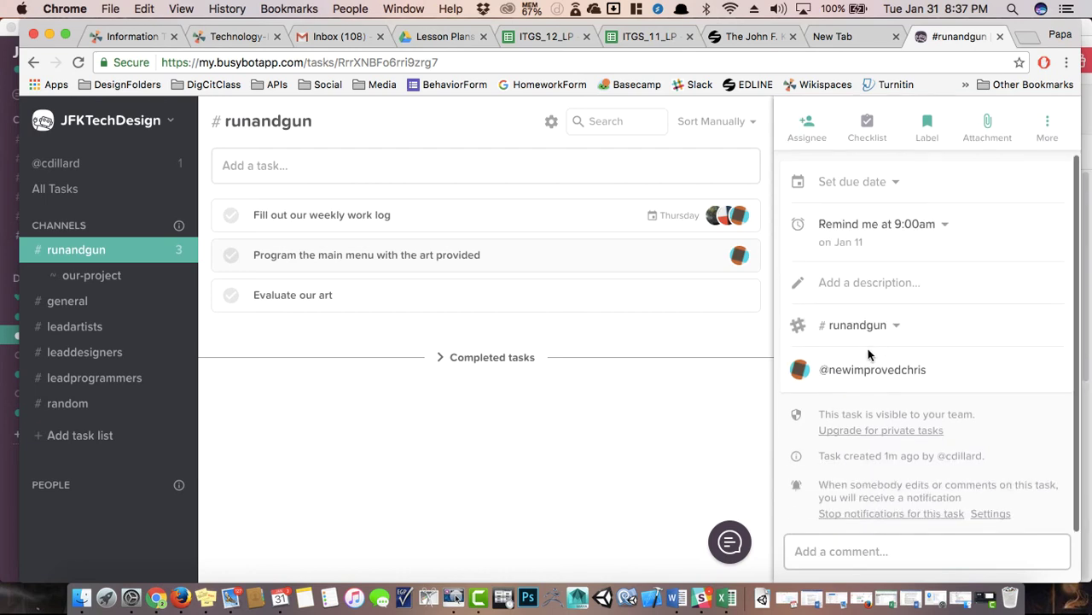
# Assign yourself to the Evaluate our art task and close its details.
pyautogui.click(355, 309)
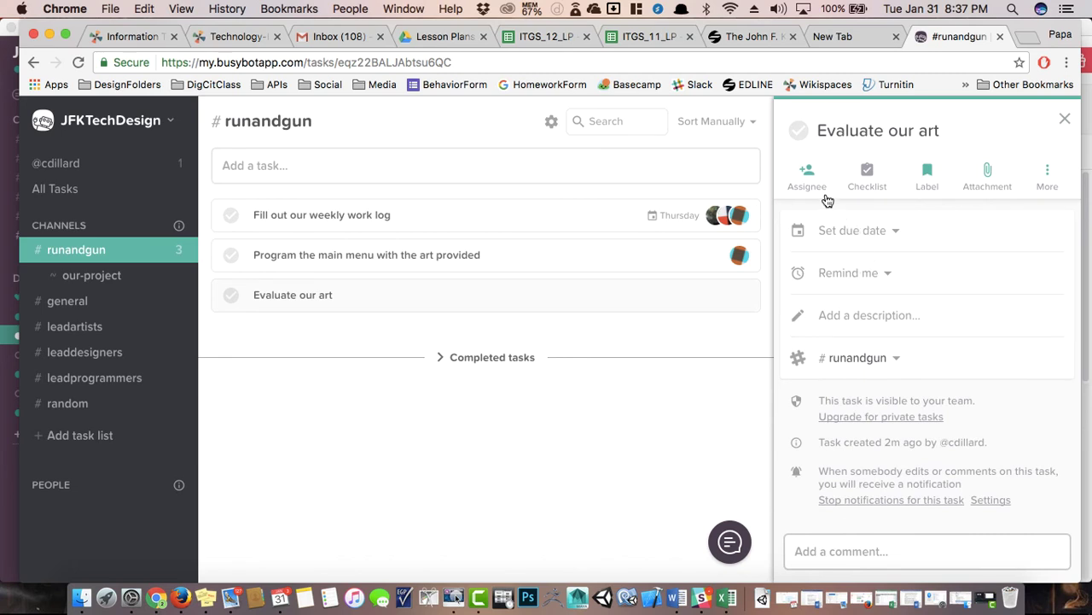
pyautogui.click(821, 186)
pyautogui.click(836, 279)
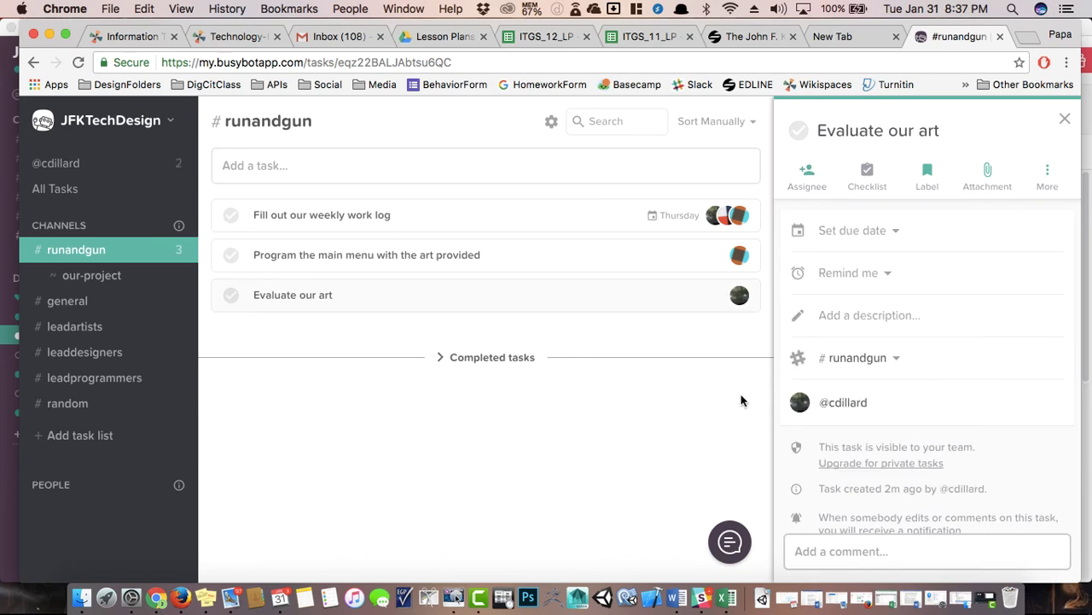
pyautogui.click(692, 439)
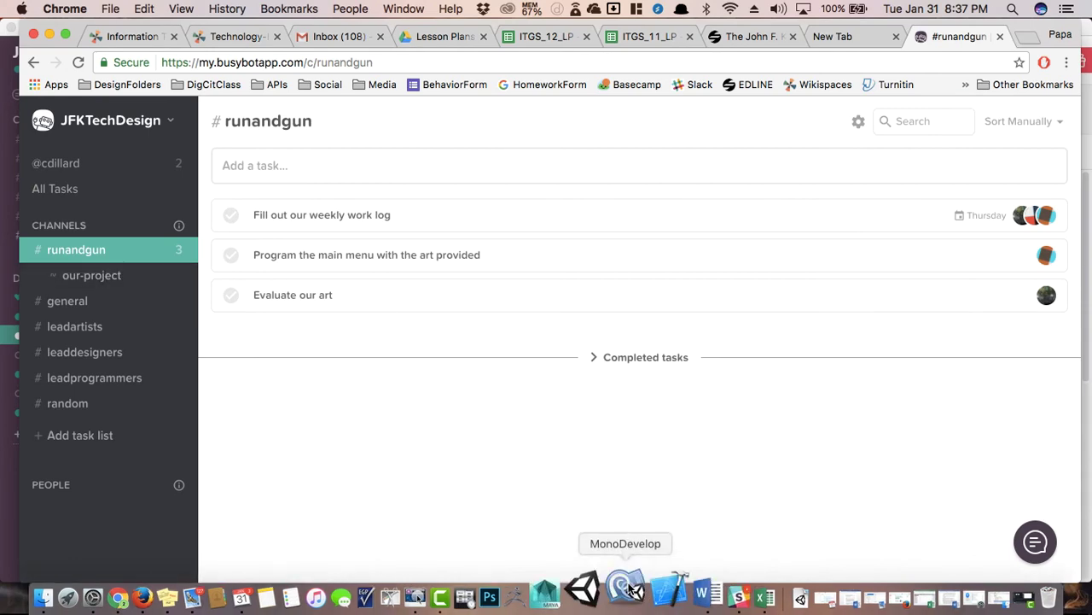
# Review busybot's task announcements and assignee choices in Slack's #runandgun, then return to the Busybot page.
pyautogui.click(702, 591)
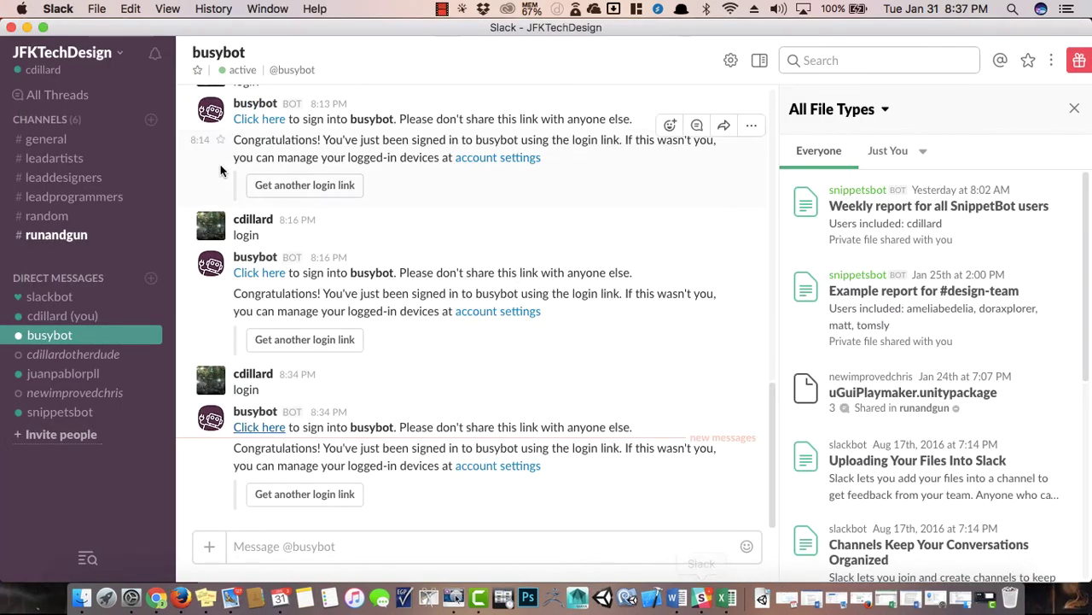
pyautogui.click(61, 237)
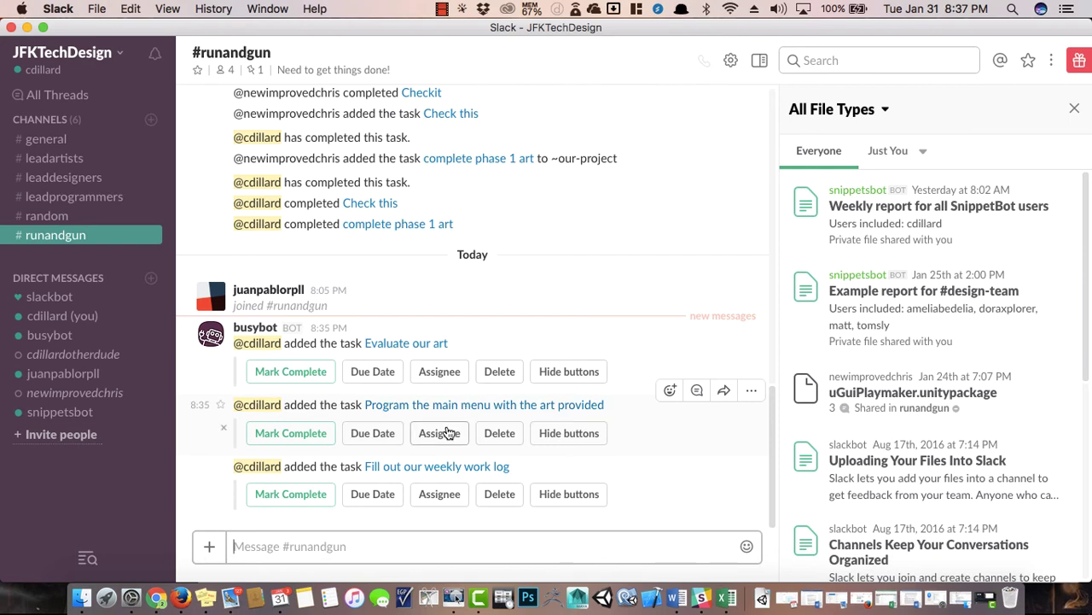
pyautogui.click(438, 432)
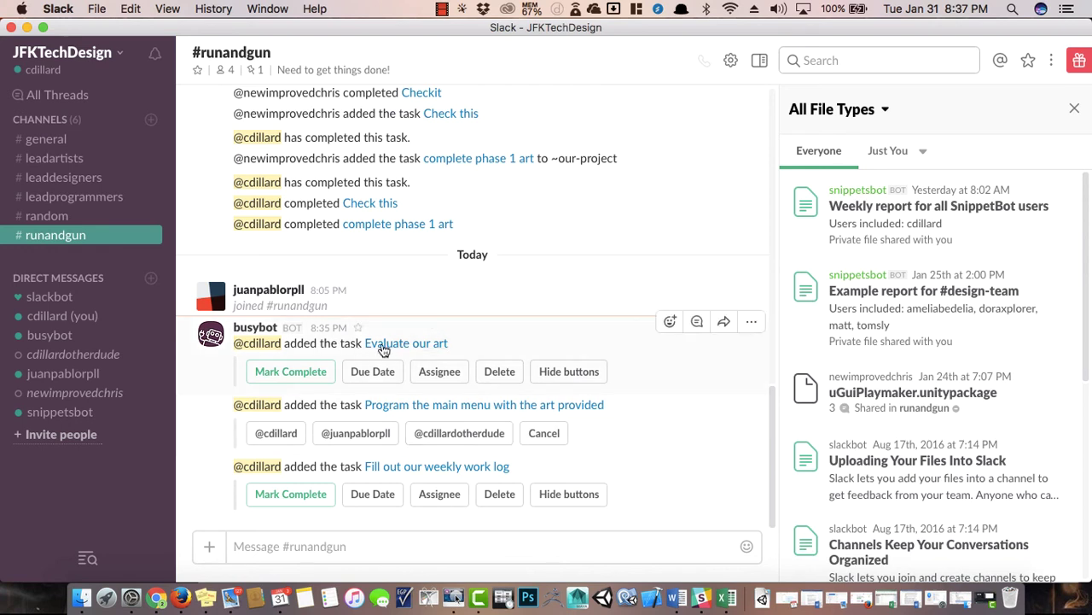
pyautogui.click(438, 372)
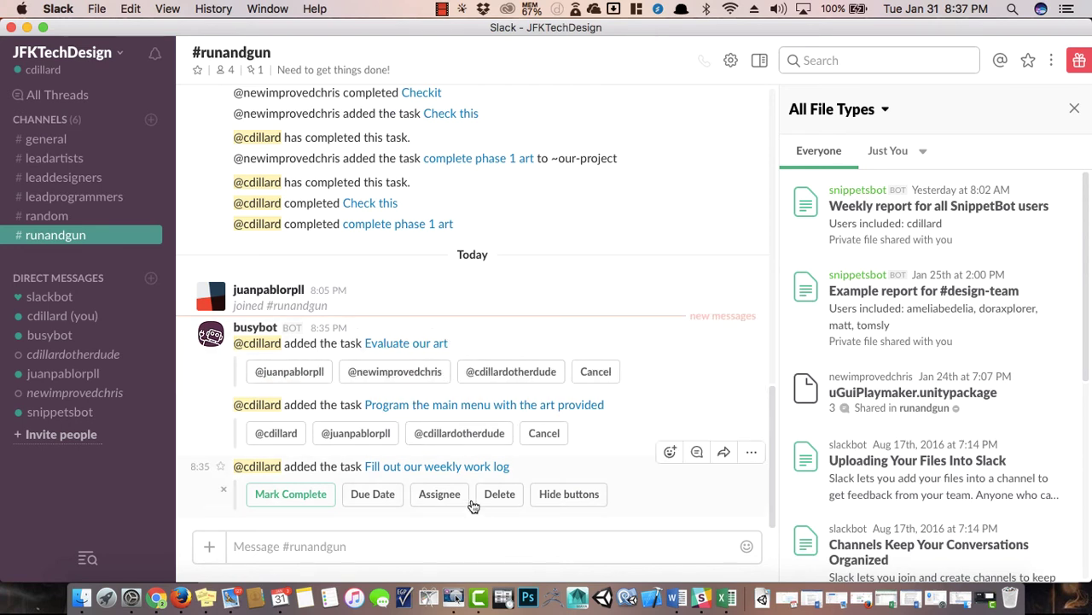
pyautogui.click(600, 373)
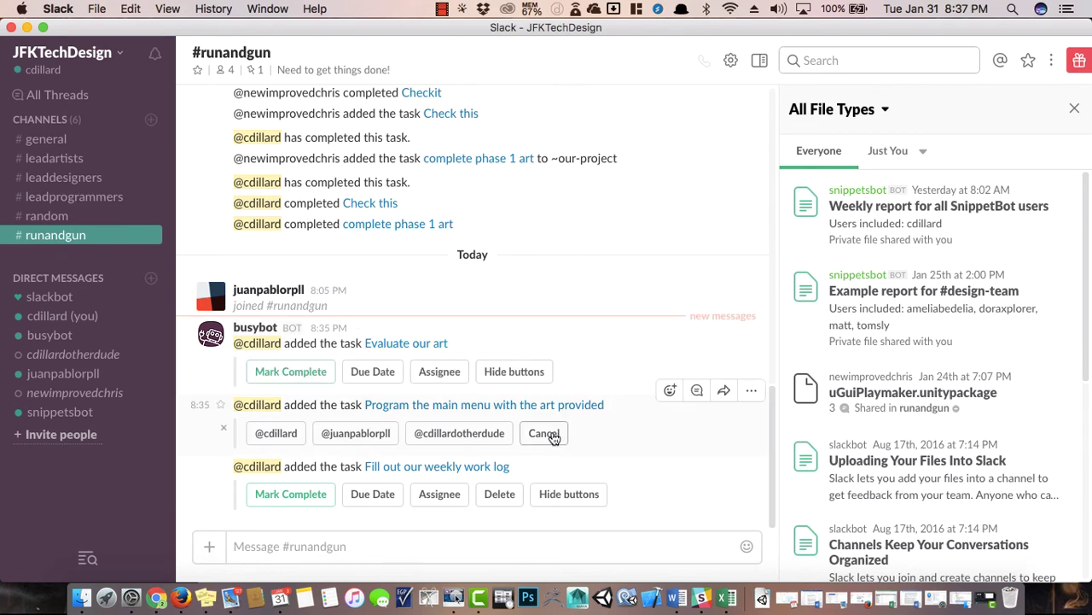
pyautogui.click(546, 434)
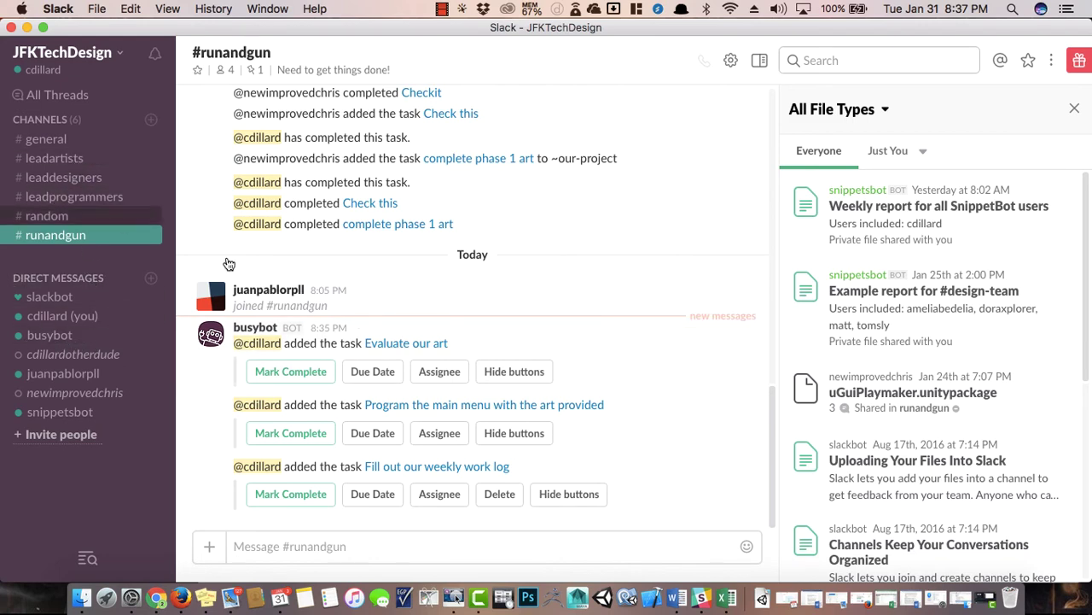
pyautogui.press('super+Tab')
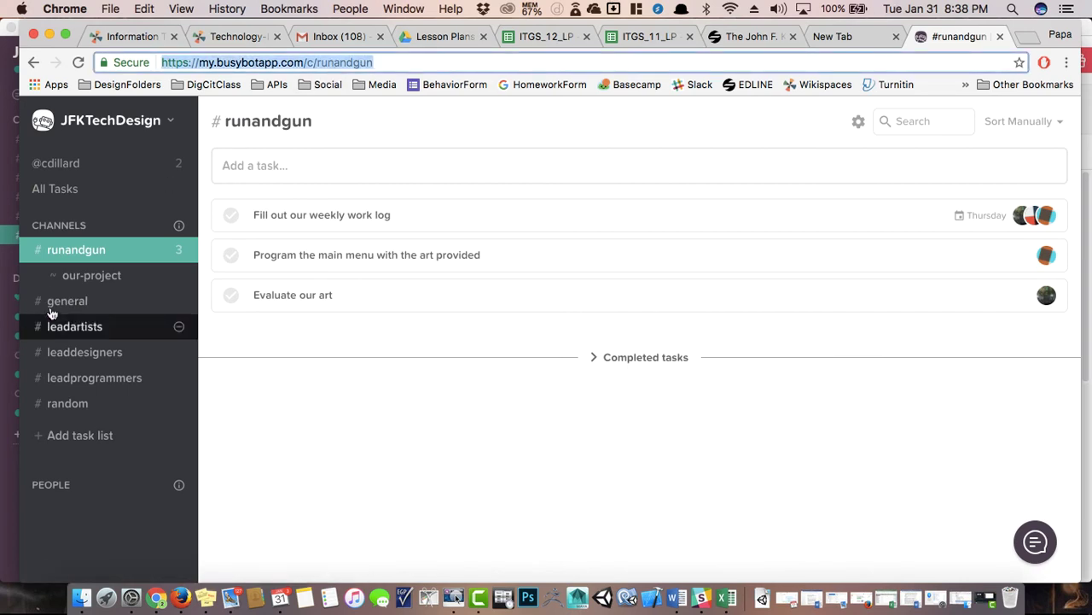
# Browse the our-project and runandgun lists and view details of Evaluate our art and the work log.
pyautogui.click(93, 273)
pyautogui.click(92, 259)
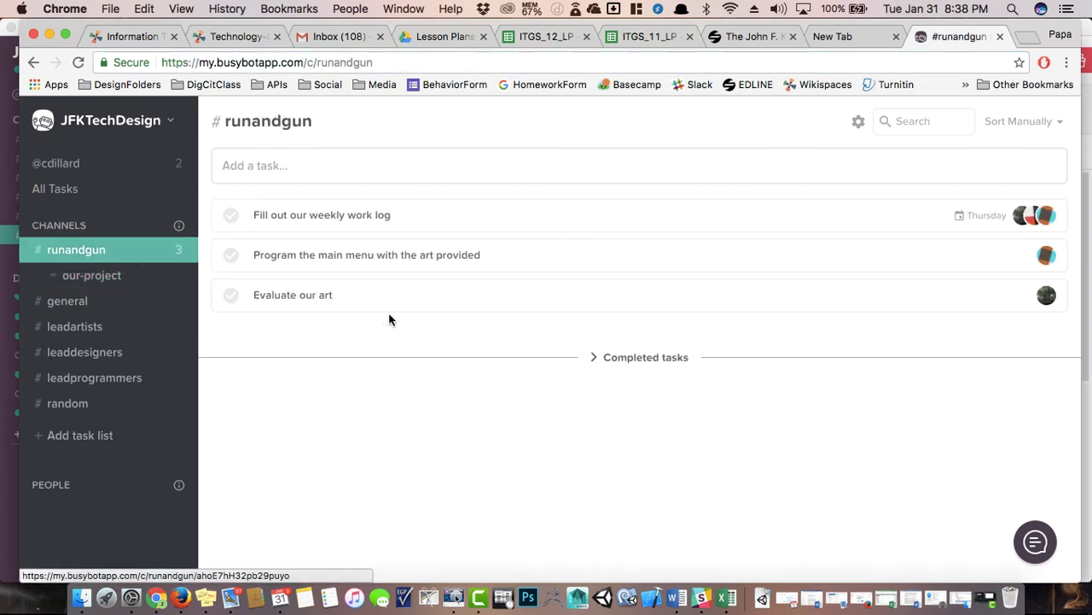
pyautogui.click(80, 171)
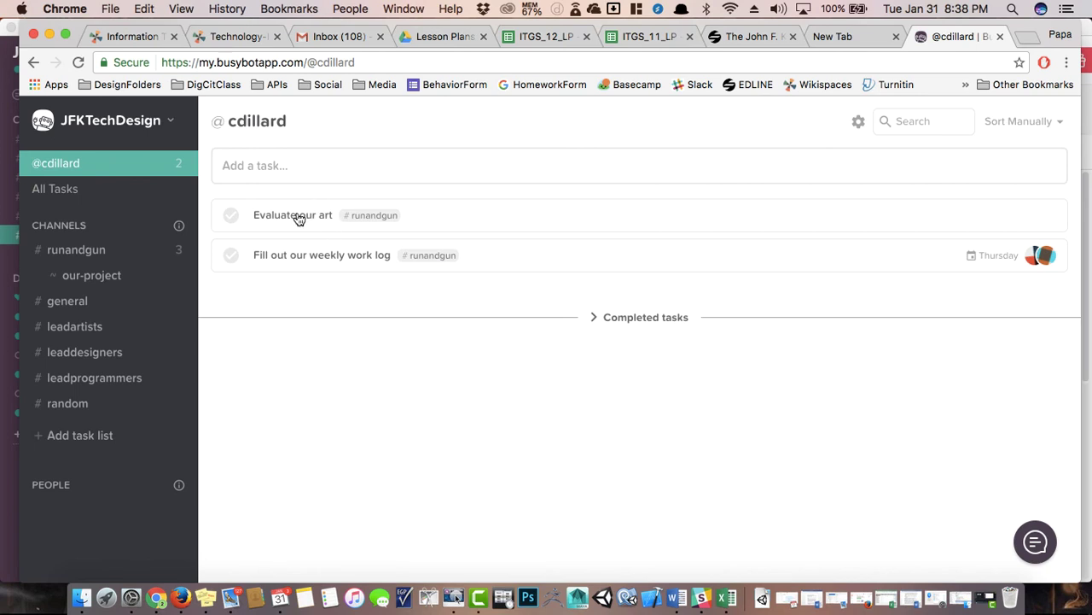
pyautogui.click(299, 220)
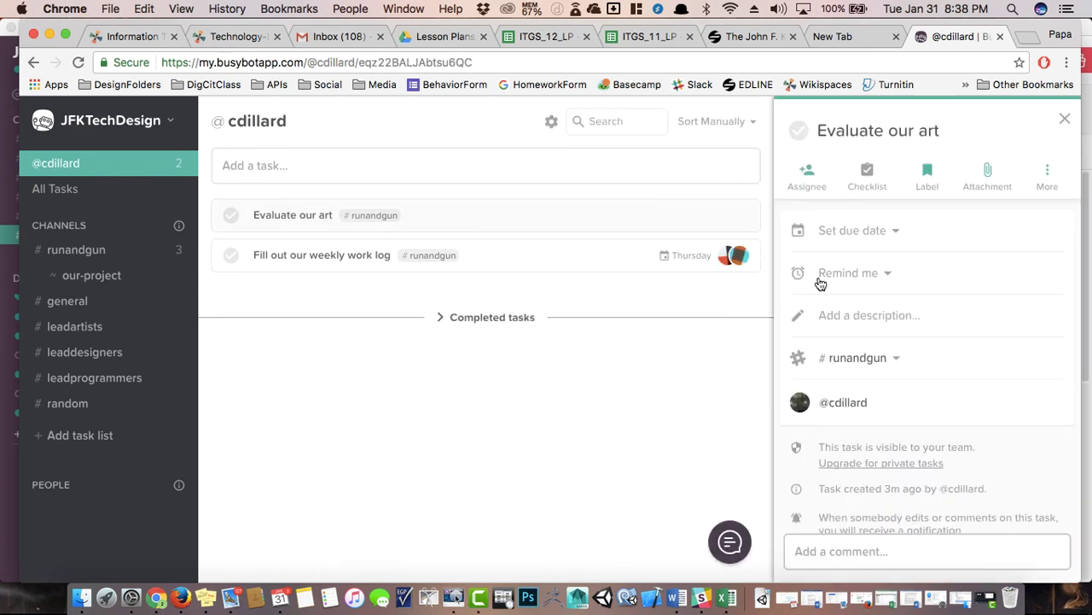
pyautogui.scroll(-2, 905, 367)
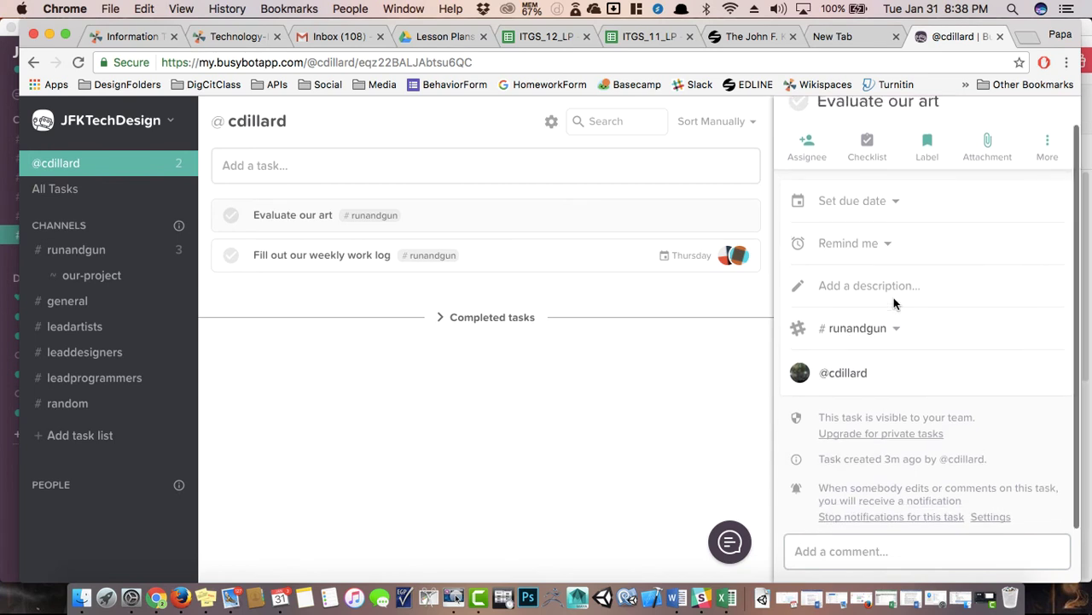
pyautogui.click(350, 261)
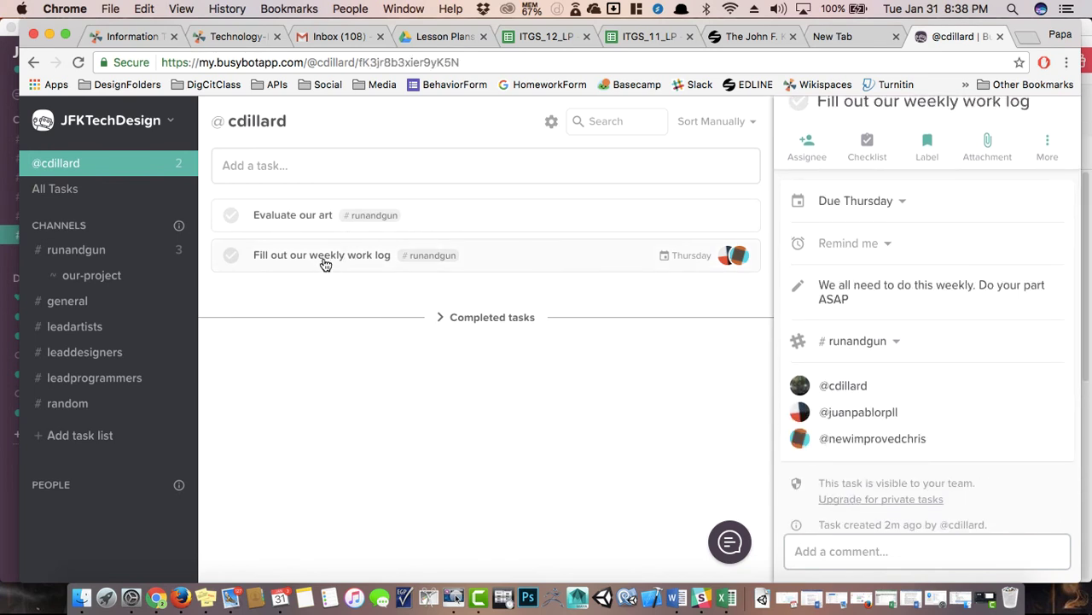
pyautogui.click(85, 249)
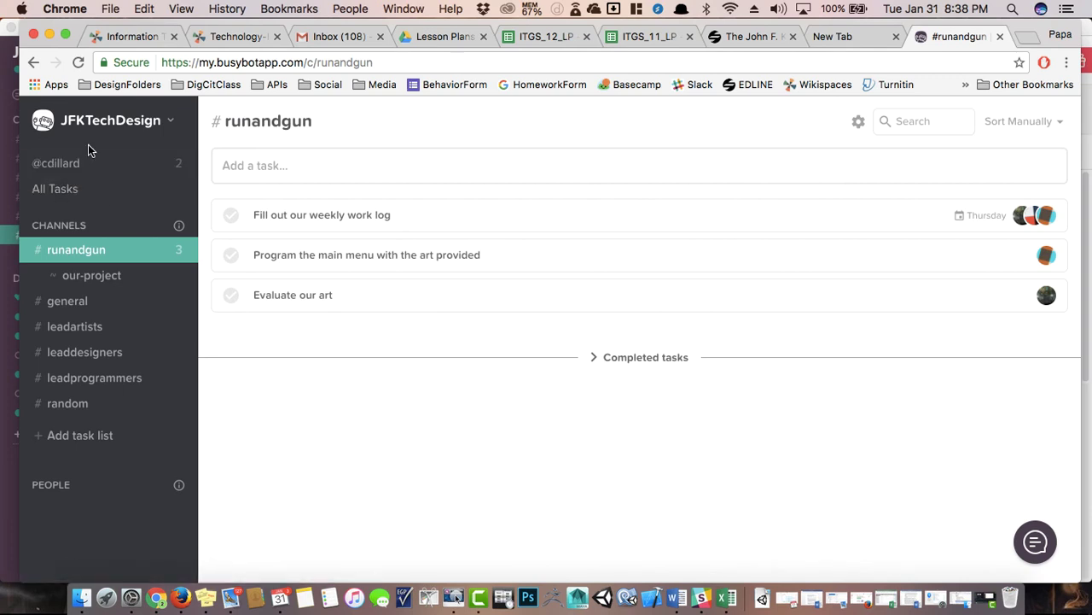
# Toggle between All Tasks and your personal task list, ending on your own tasks.
pyautogui.click(163, 167)
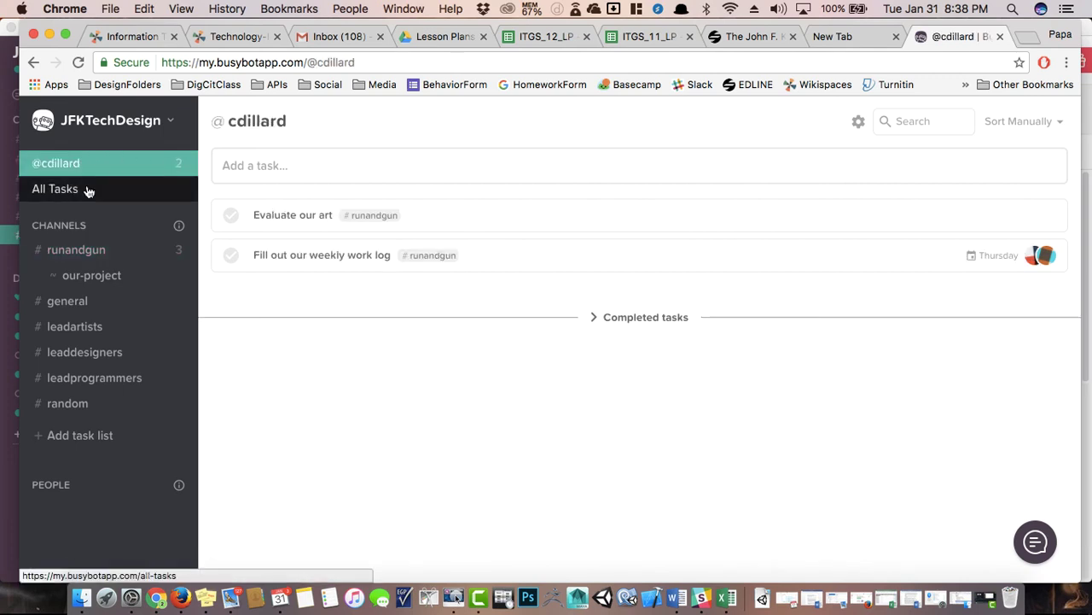
pyautogui.click(88, 189)
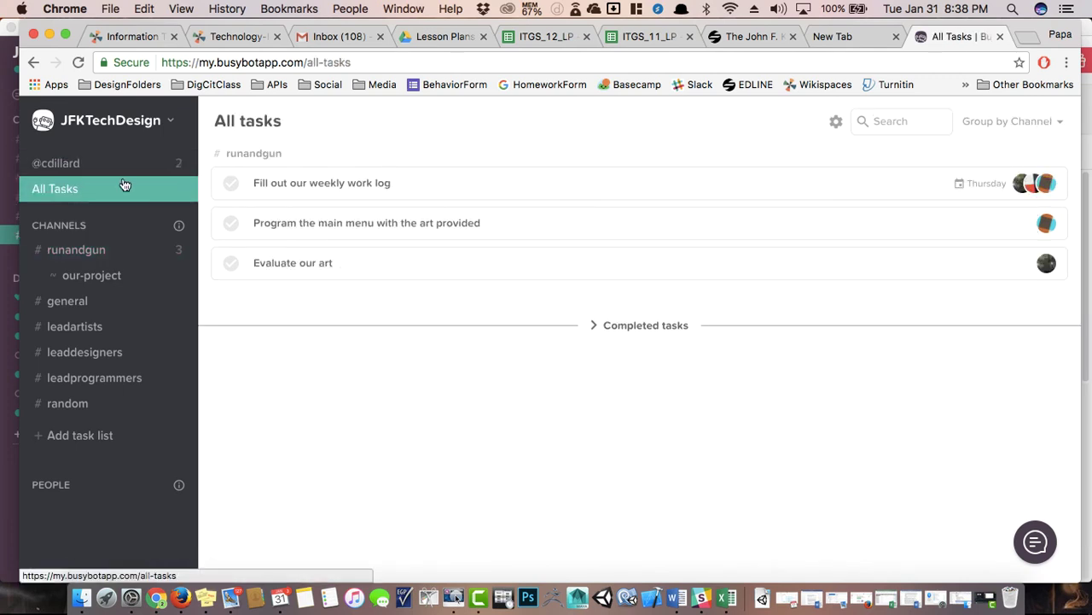
pyautogui.click(66, 168)
pyautogui.click(86, 189)
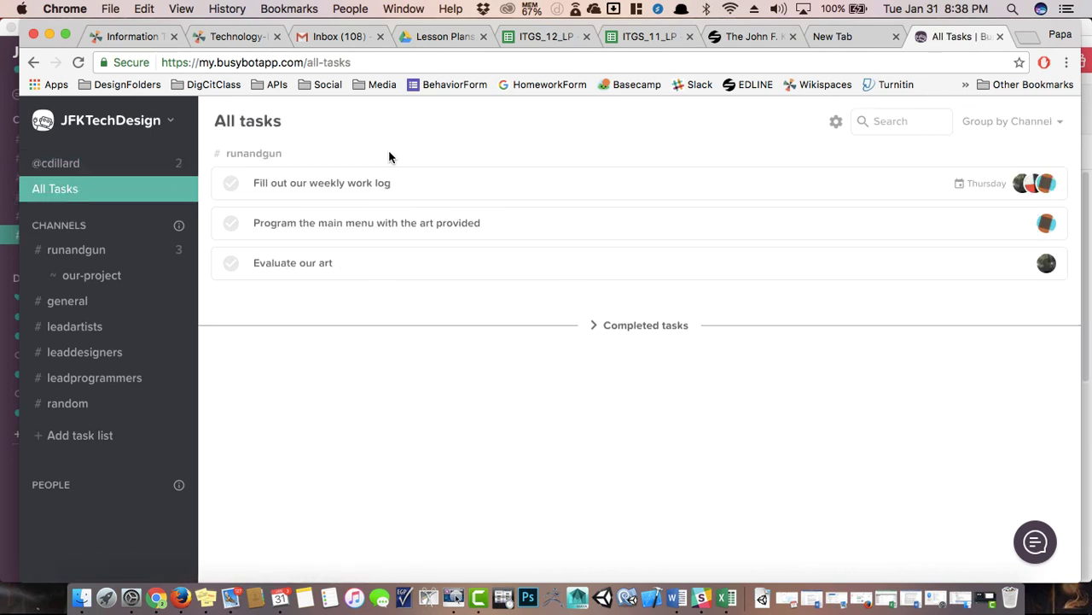
pyautogui.click(130, 171)
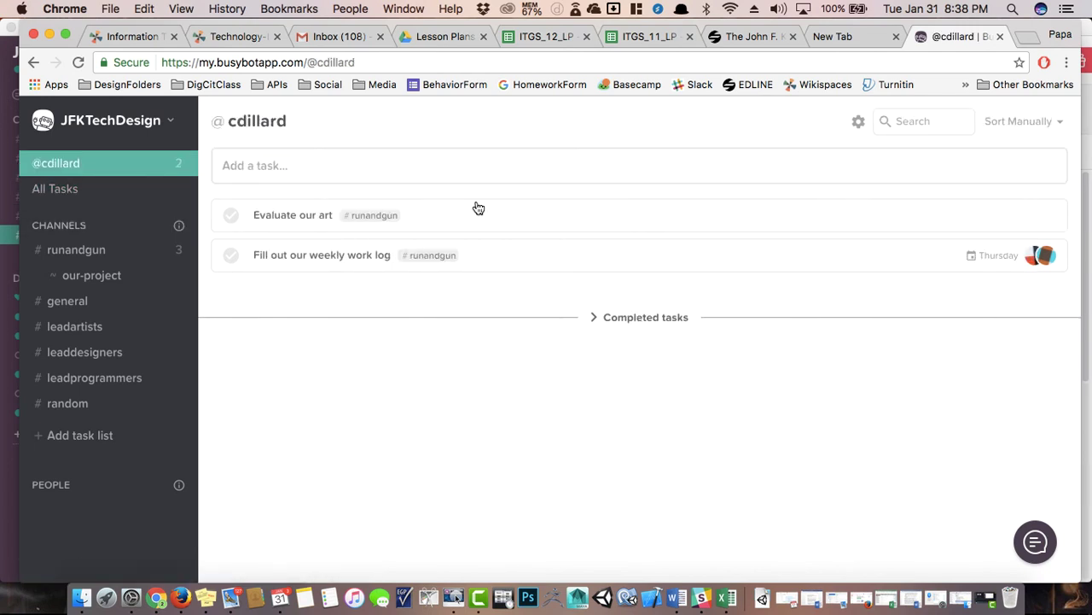
# Mark Evaluate our art as complete.
pyautogui.click(475, 209)
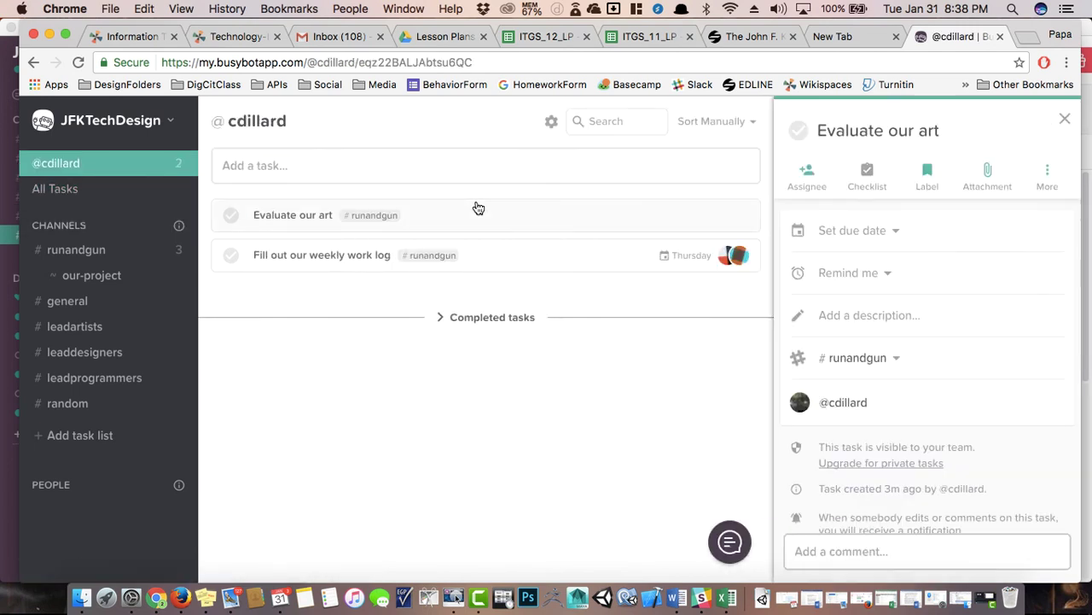
pyautogui.click(1049, 184)
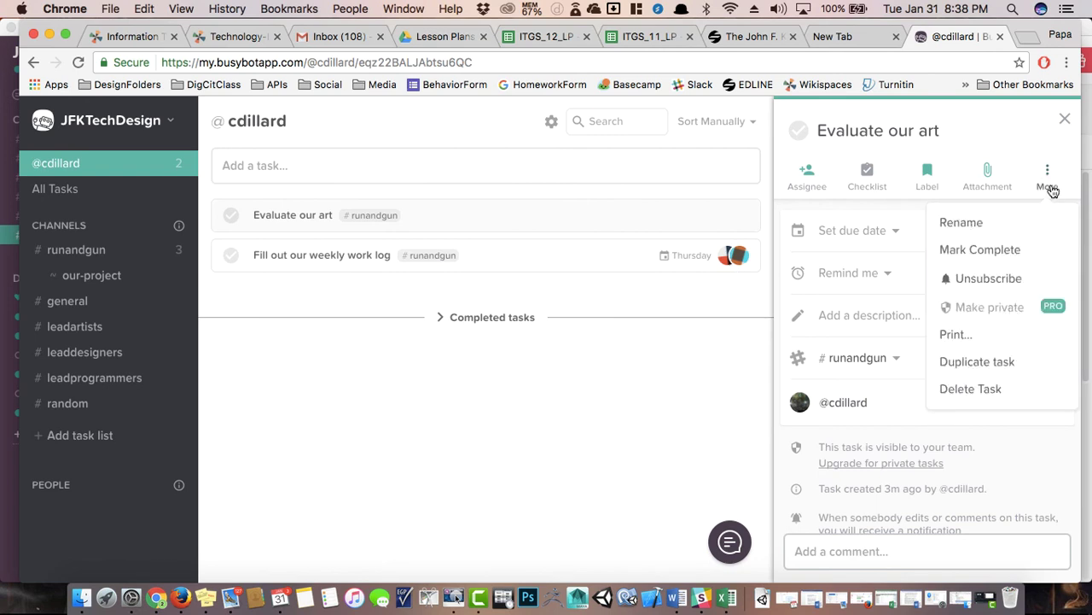
pyautogui.click(977, 249)
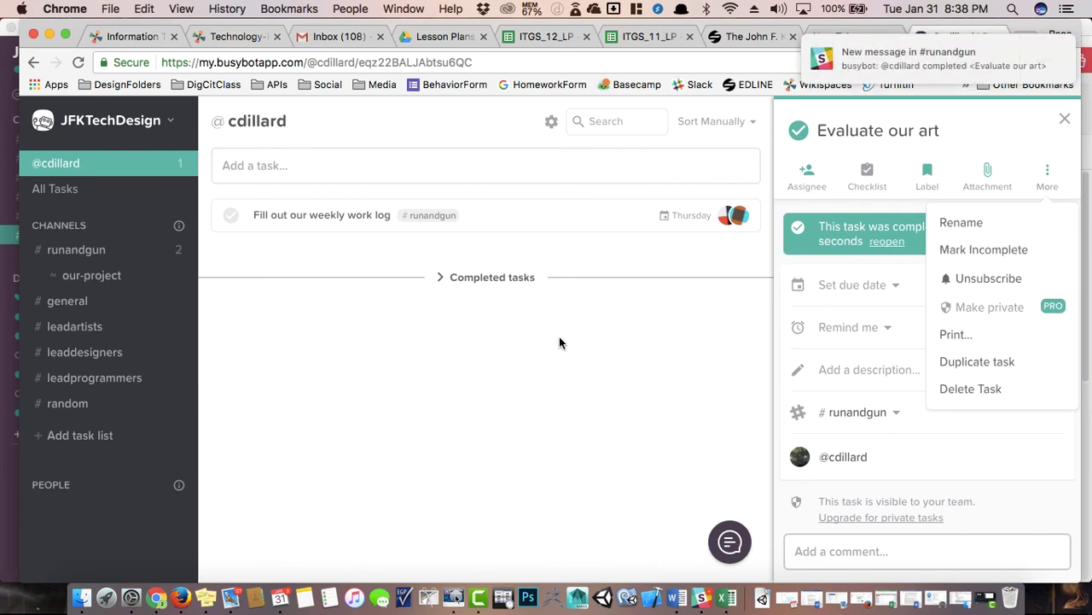
# Mark Fill out our weekly work log as complete, show All Tasks, and return to Slack.
pyautogui.click(519, 222)
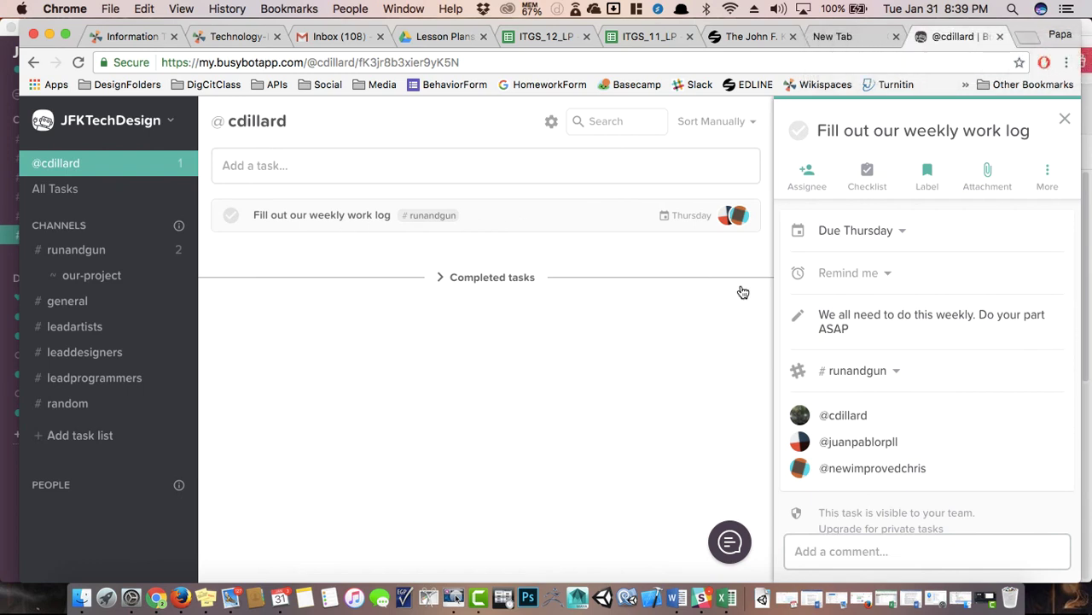
pyautogui.click(902, 232)
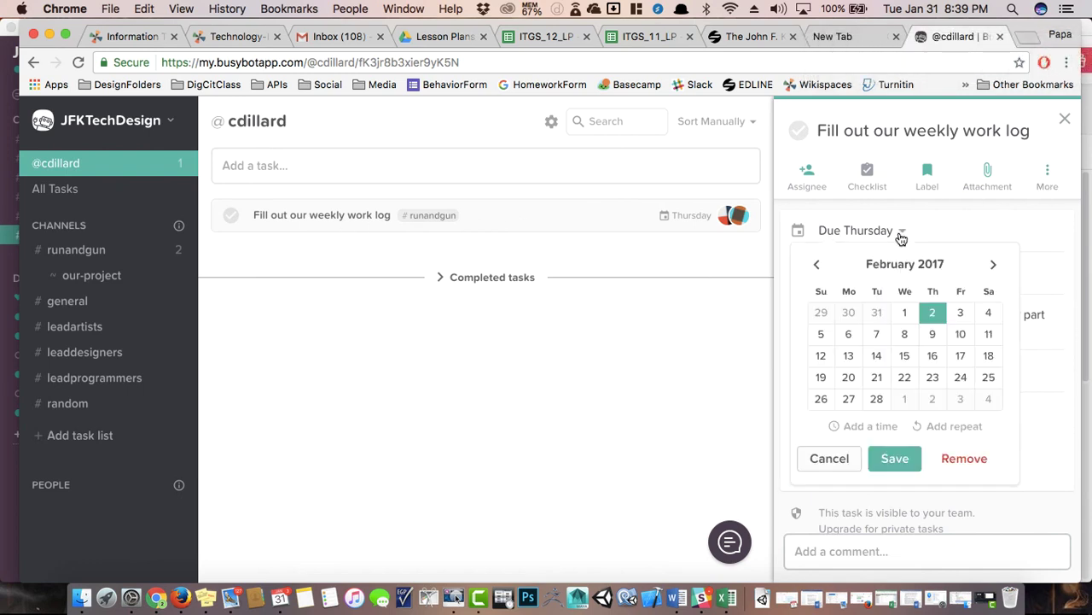
pyautogui.click(902, 234)
pyautogui.click(1049, 172)
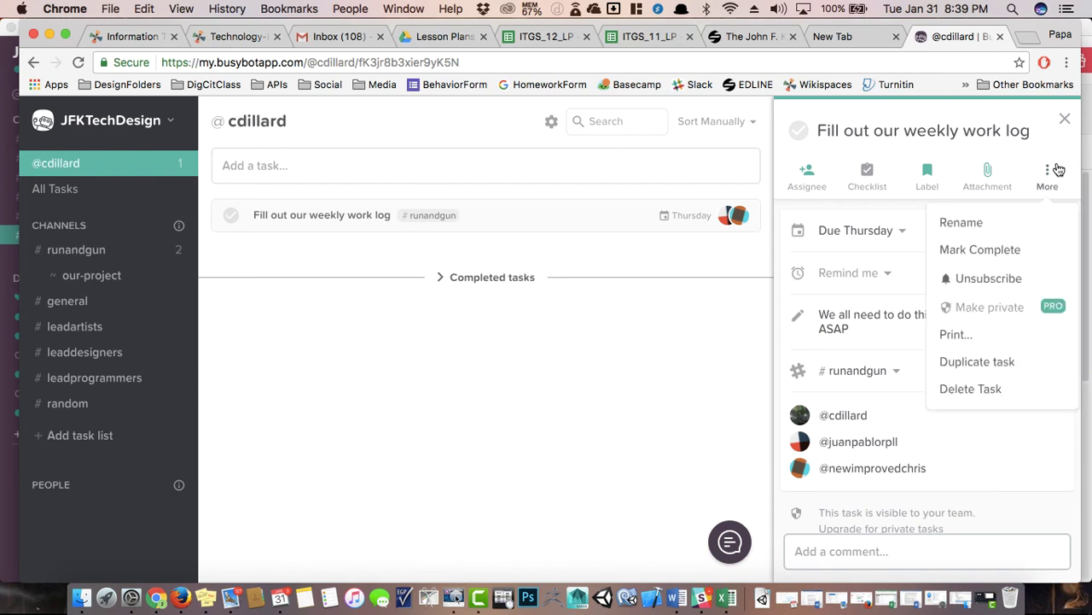
pyautogui.click(976, 256)
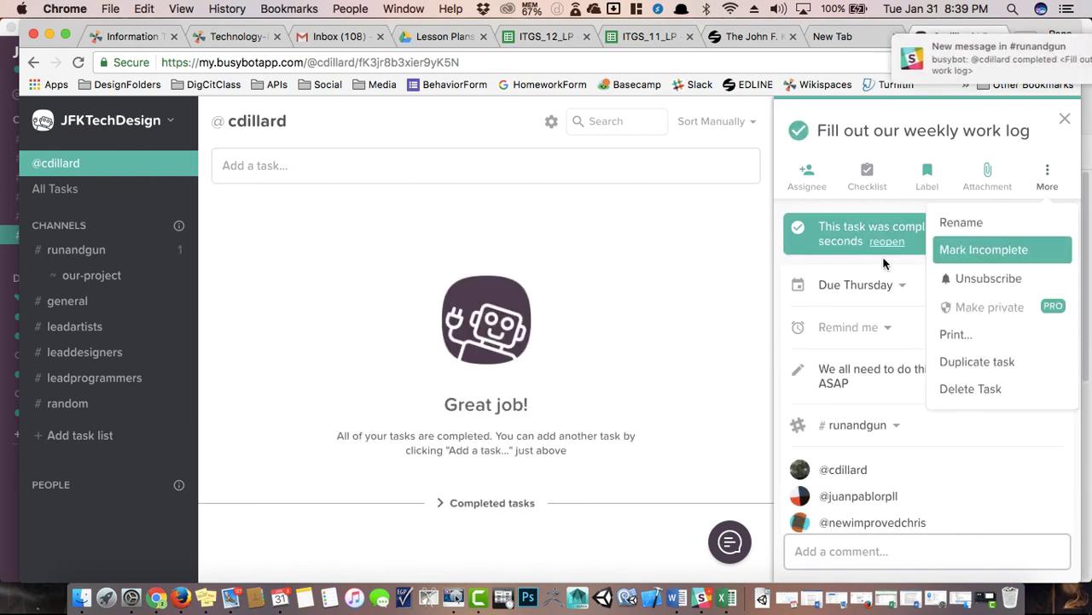
pyautogui.click(387, 439)
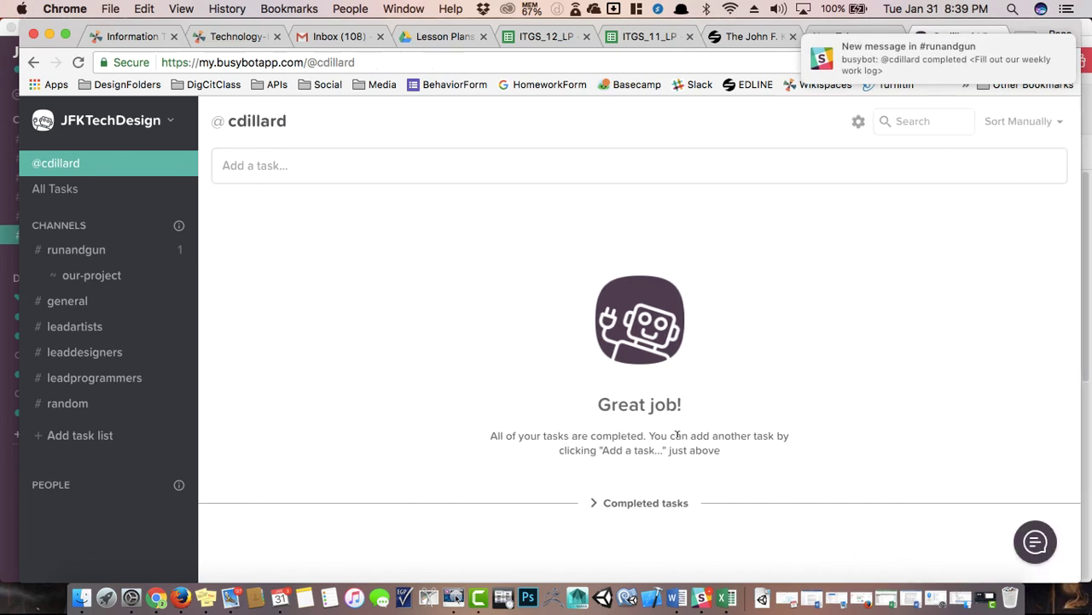
pyautogui.click(95, 193)
pyautogui.press('super+Tab')
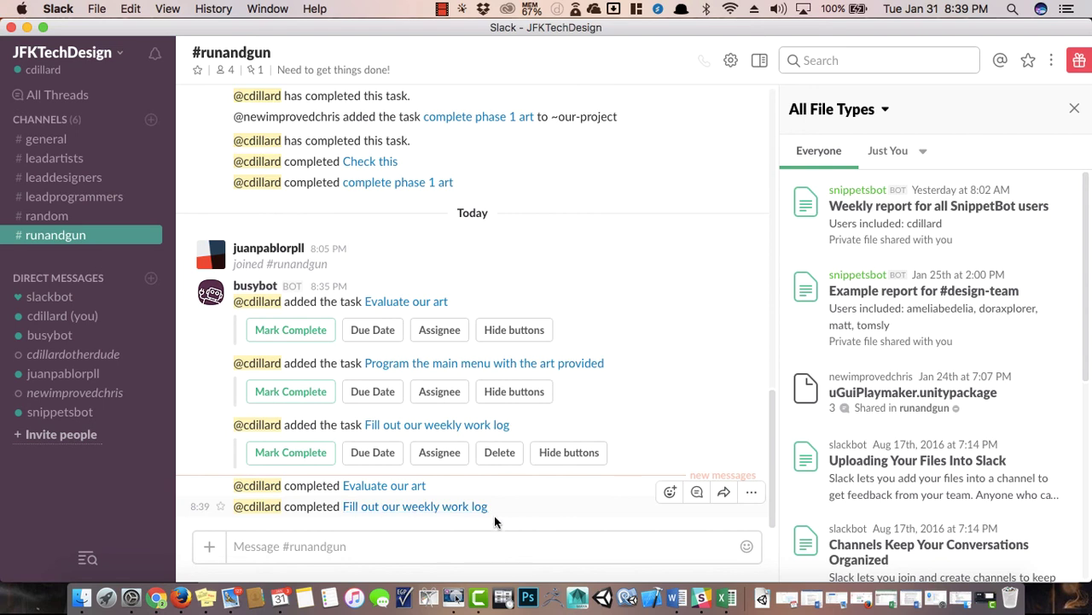
# React with a thumbs-up to the work log completion and a heart to Evaluate our art.
pyautogui.click(412, 543)
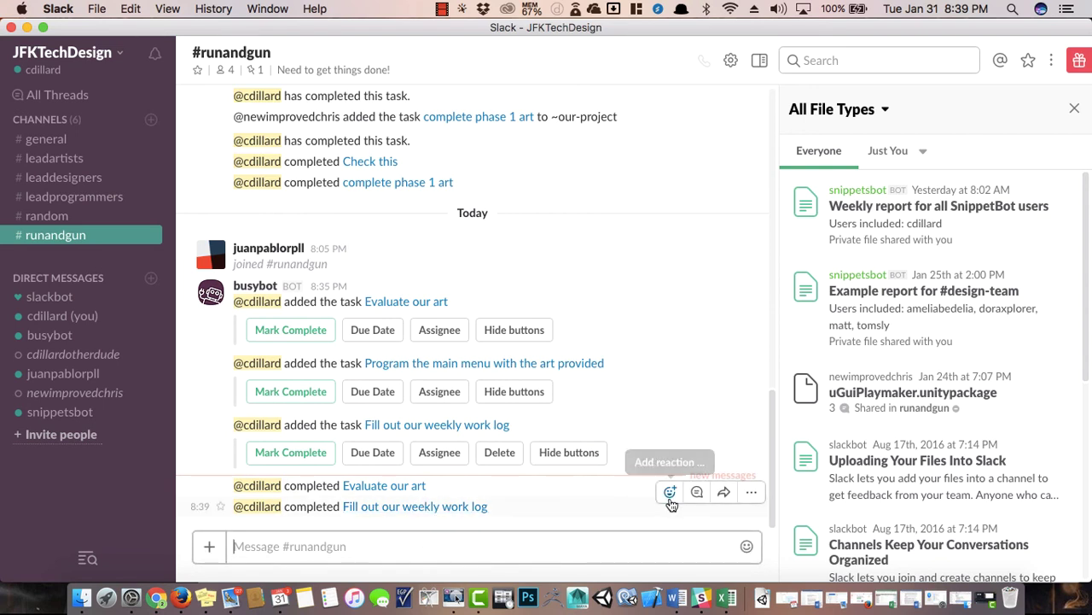
pyautogui.click(670, 492)
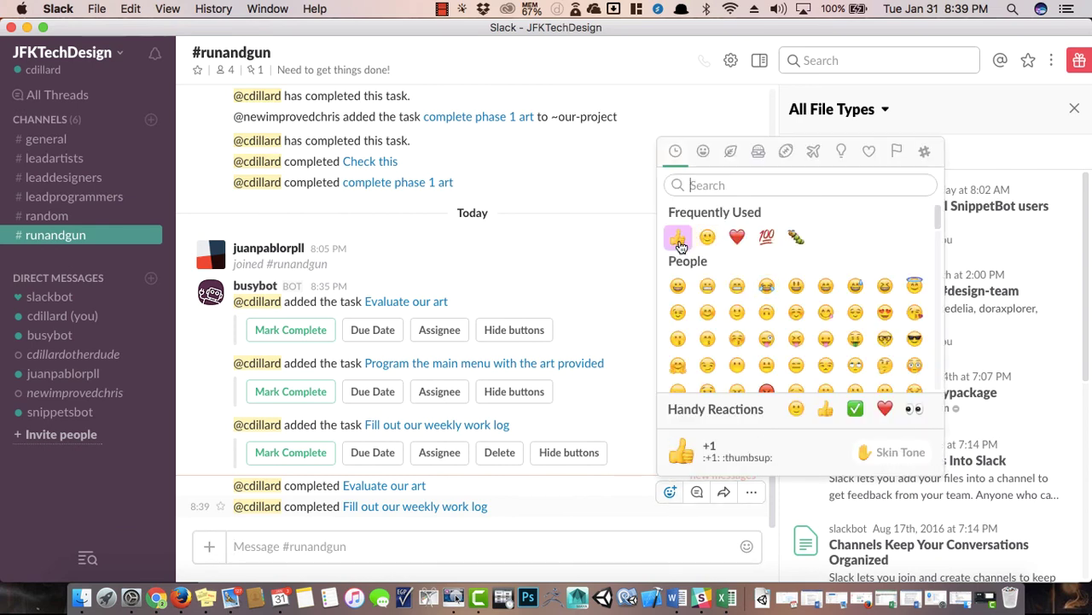
pyautogui.click(679, 238)
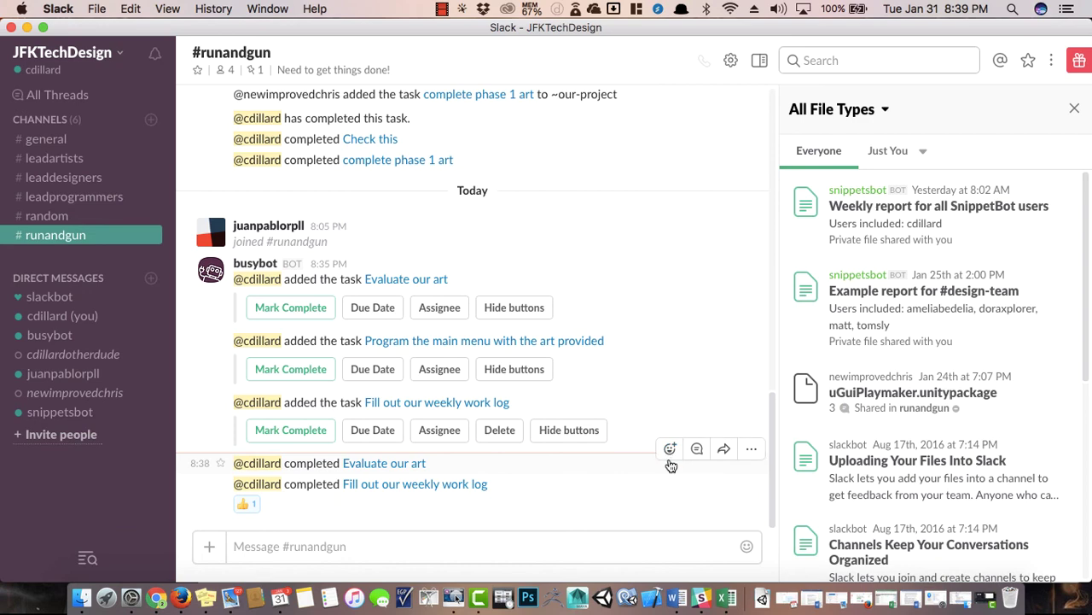
pyautogui.click(670, 450)
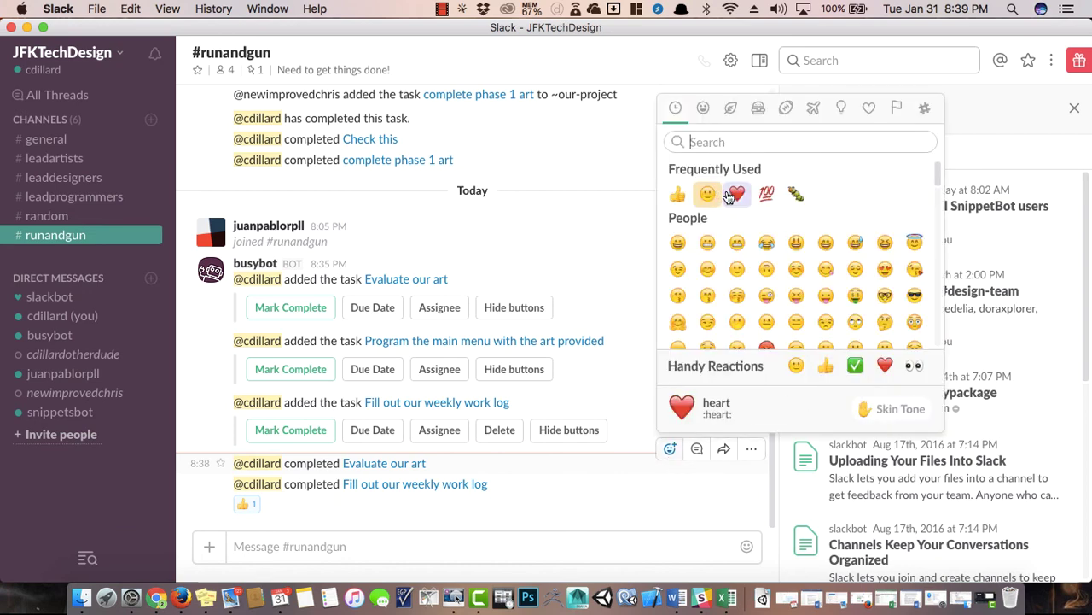
pyautogui.click(736, 194)
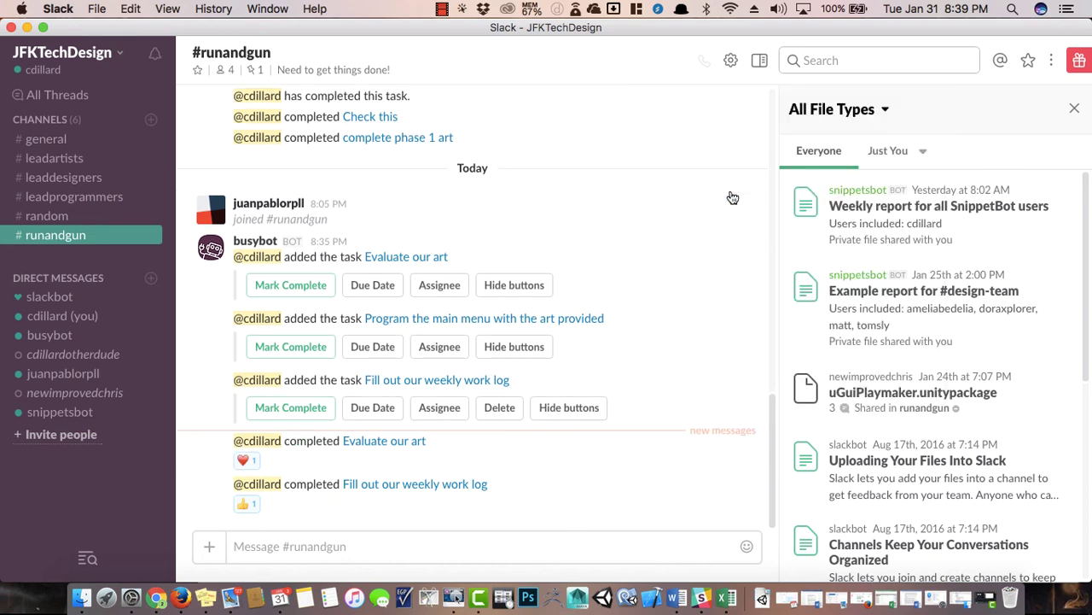
# Visit #random, then show #general's About details with its four members.
pyautogui.click(281, 551)
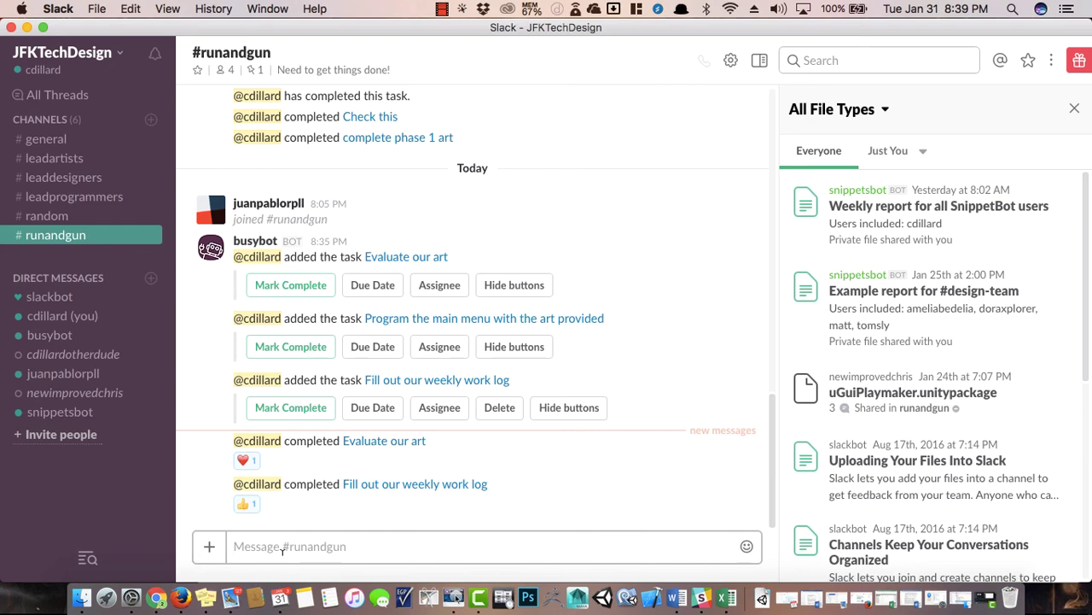
pyautogui.click(62, 215)
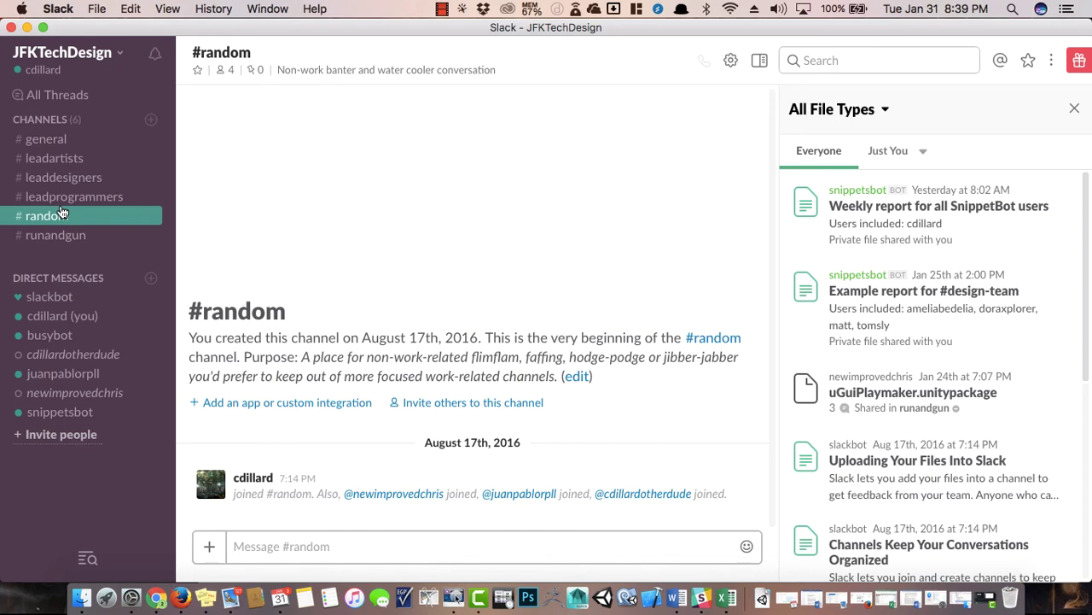
pyautogui.click(52, 139)
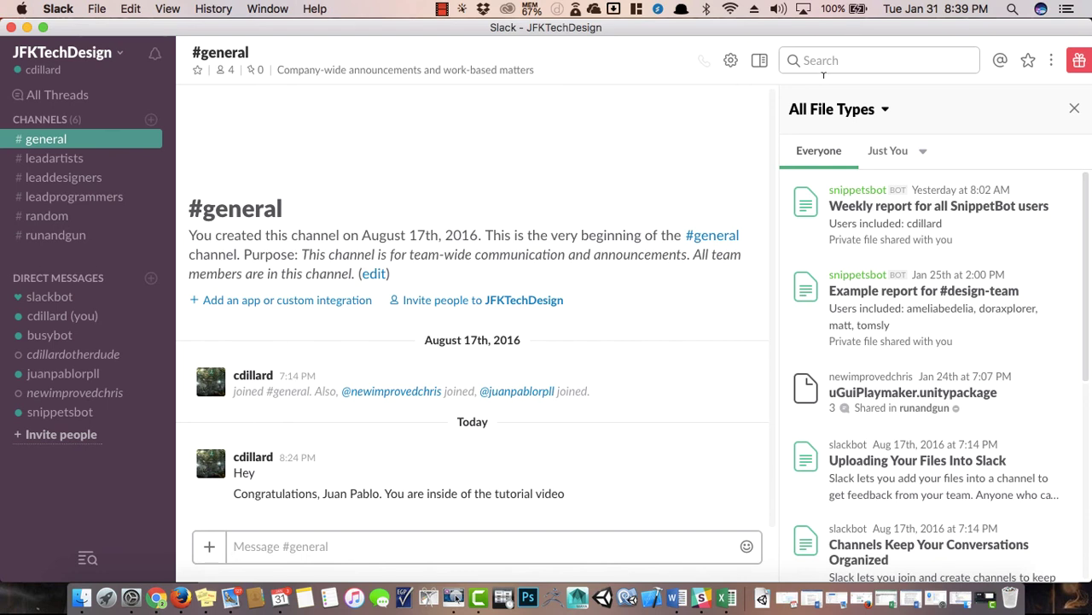
pyautogui.click(1076, 110)
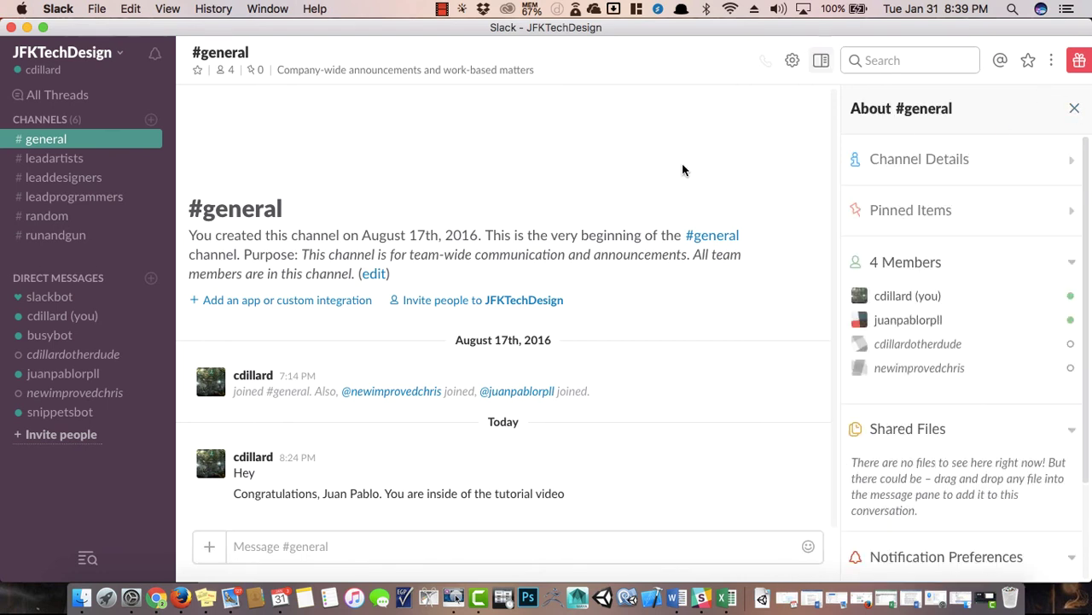